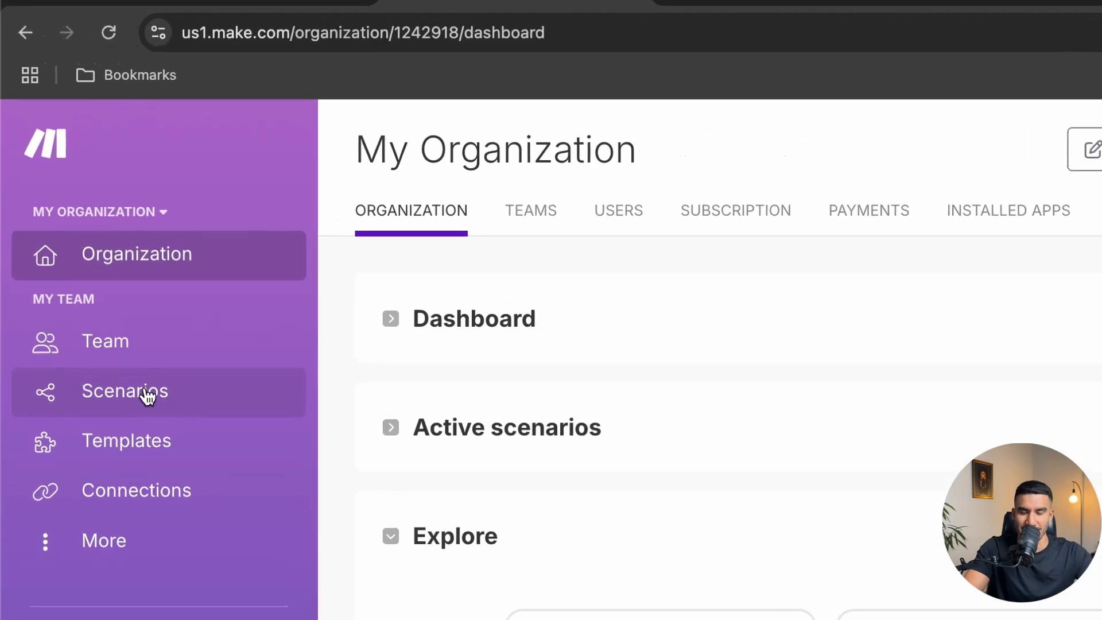
# From the Scenarios page, create a new blank scenario
pyautogui.click(146, 393)
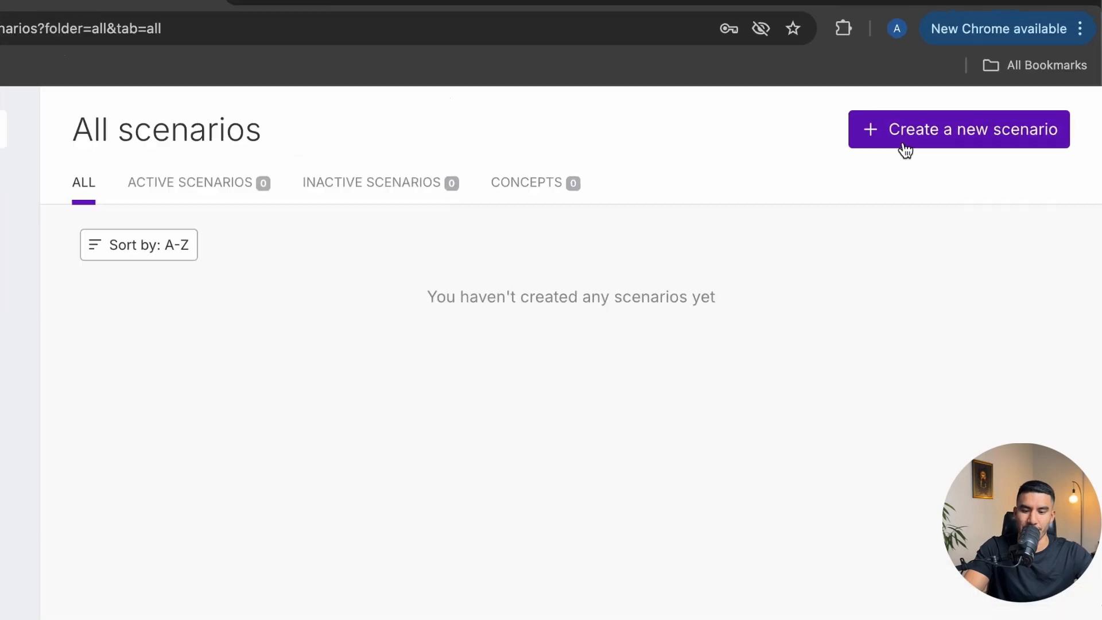
pyautogui.click(947, 107)
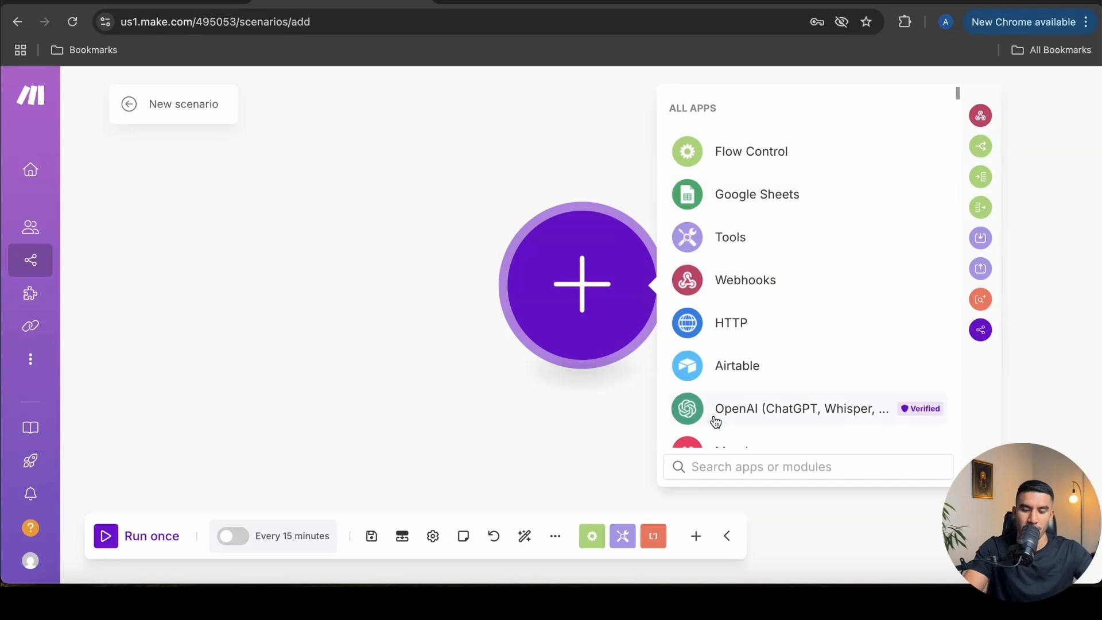
# Search the apps for 'ghost' and add its Watch Members trigger as the first module
pyautogui.click(699, 466)
pyautogui.write('ghost')
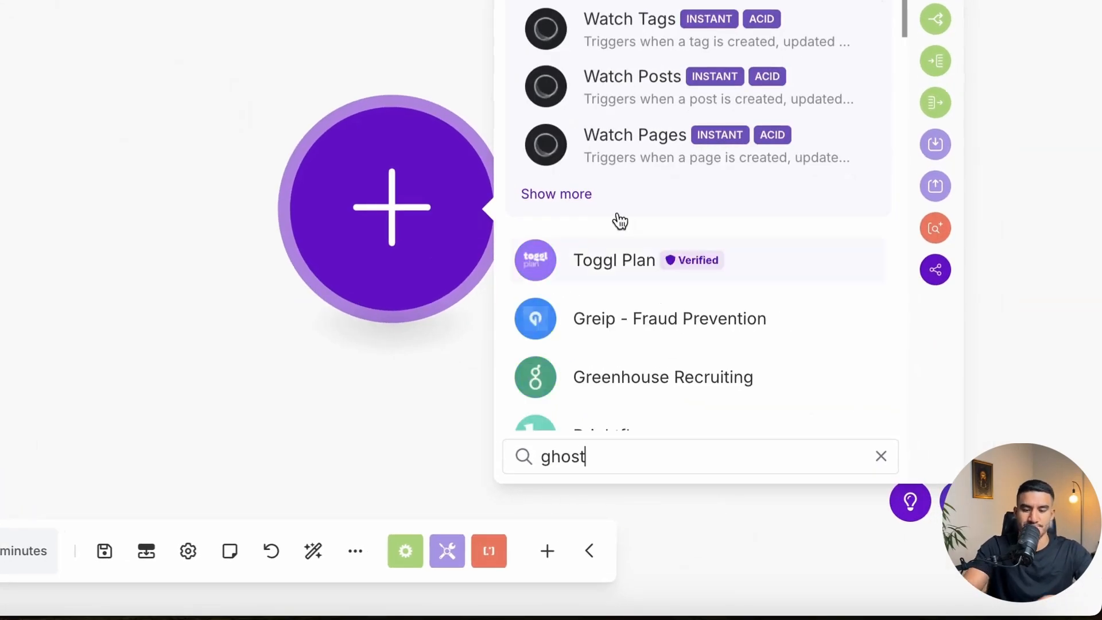
pyautogui.click(596, 148)
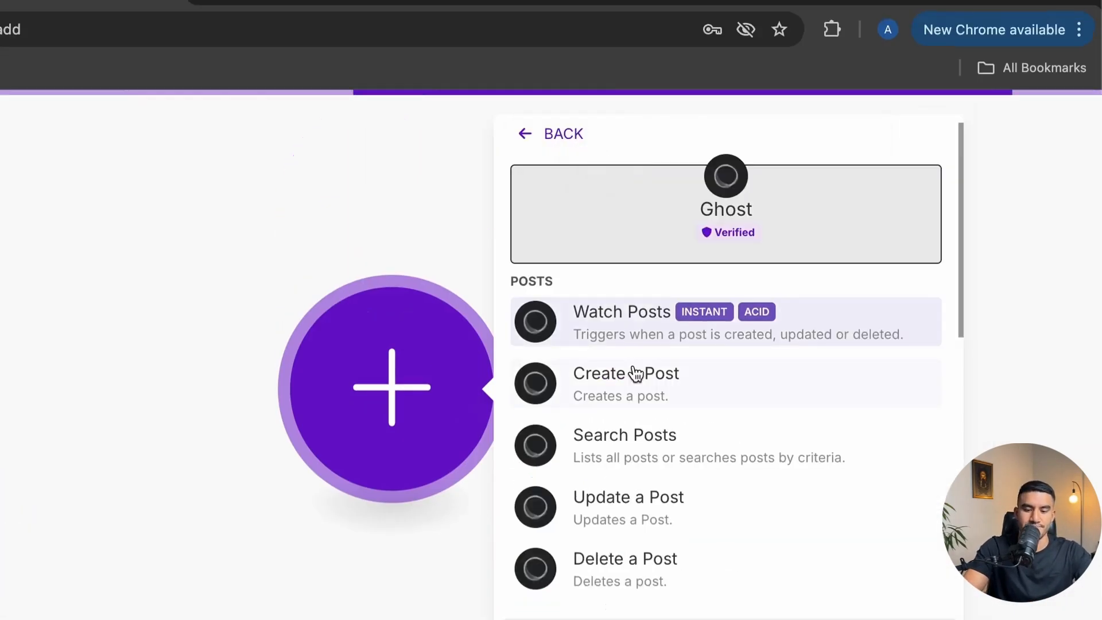
pyautogui.scroll(-6, 650, 432)
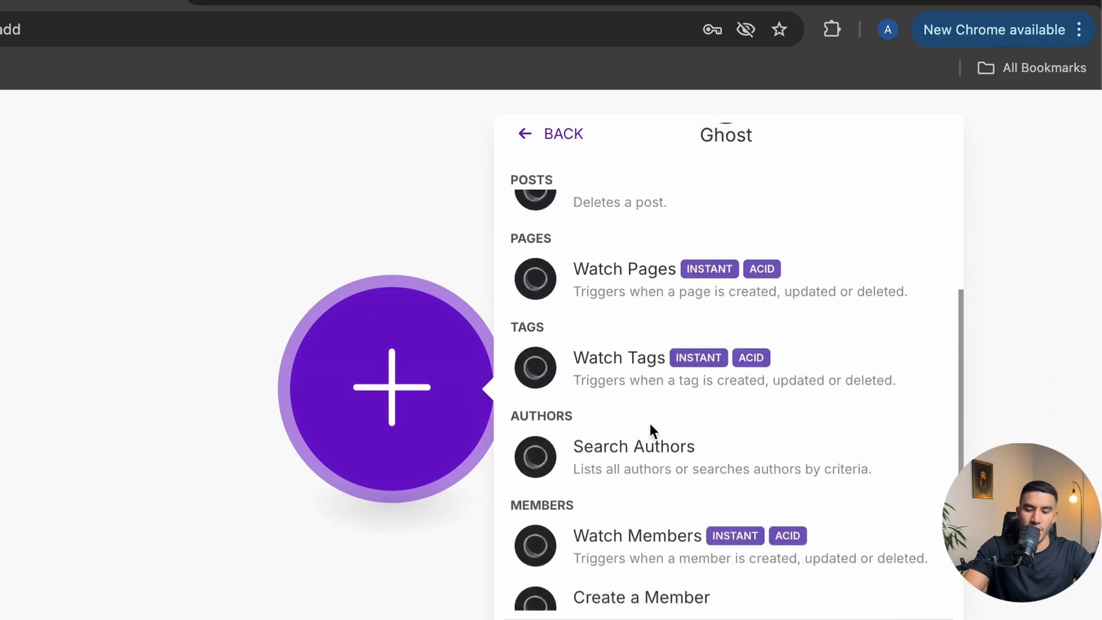
pyautogui.scroll(-1, 652, 437)
pyautogui.click(648, 460)
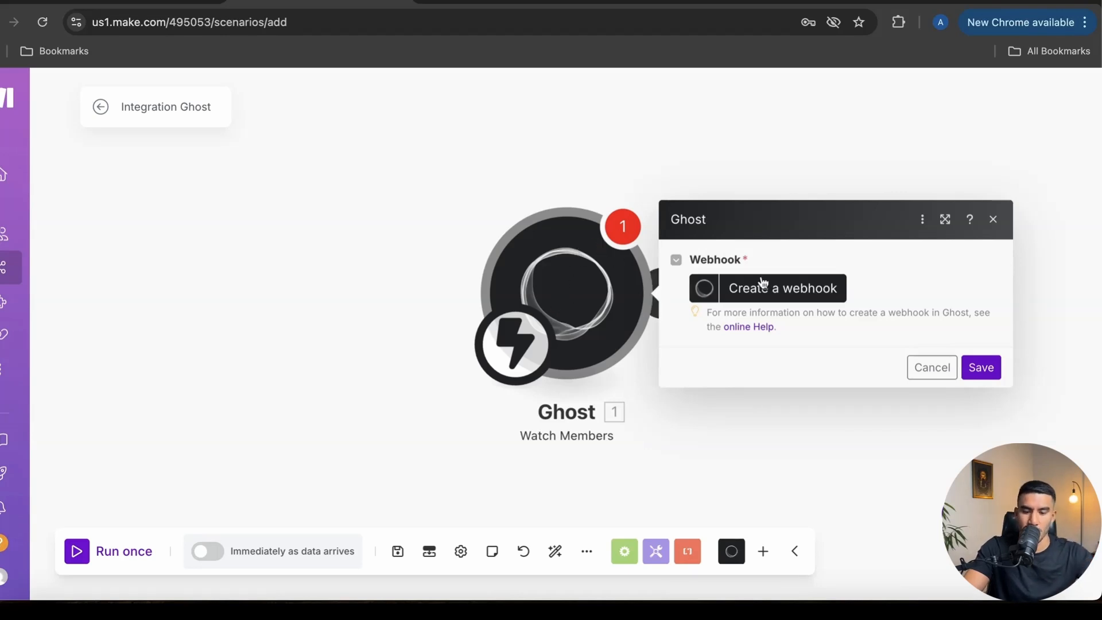
# Name the new webhook 'Alchemist AI Webhook' and its new Ghost connection 'Alchemist AI Website'
pyautogui.click(754, 294)
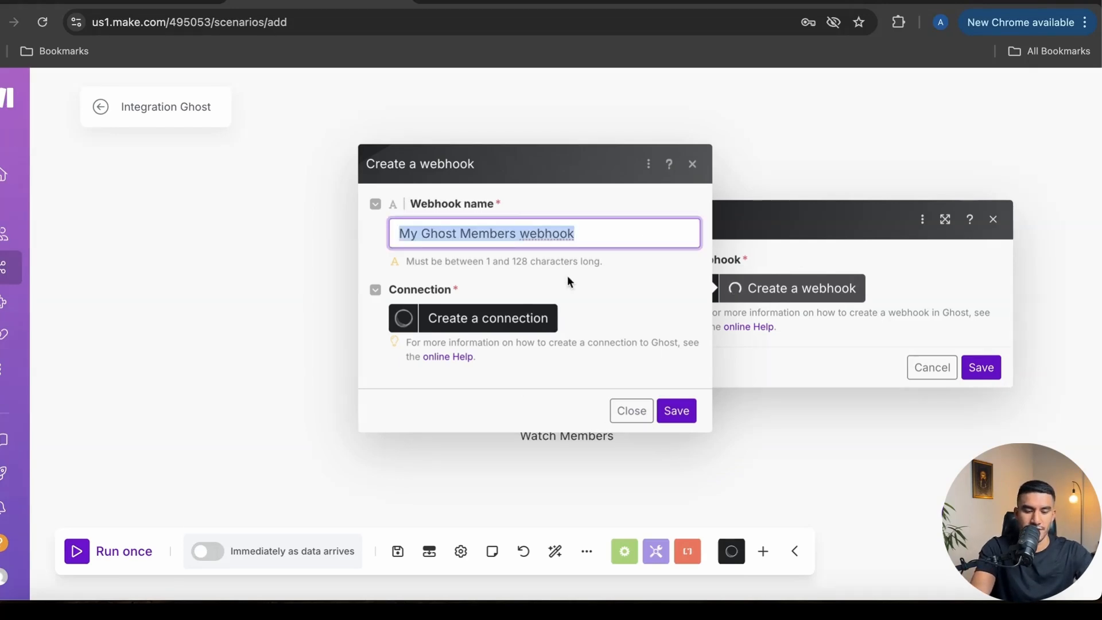
pyautogui.write('Alchemi')
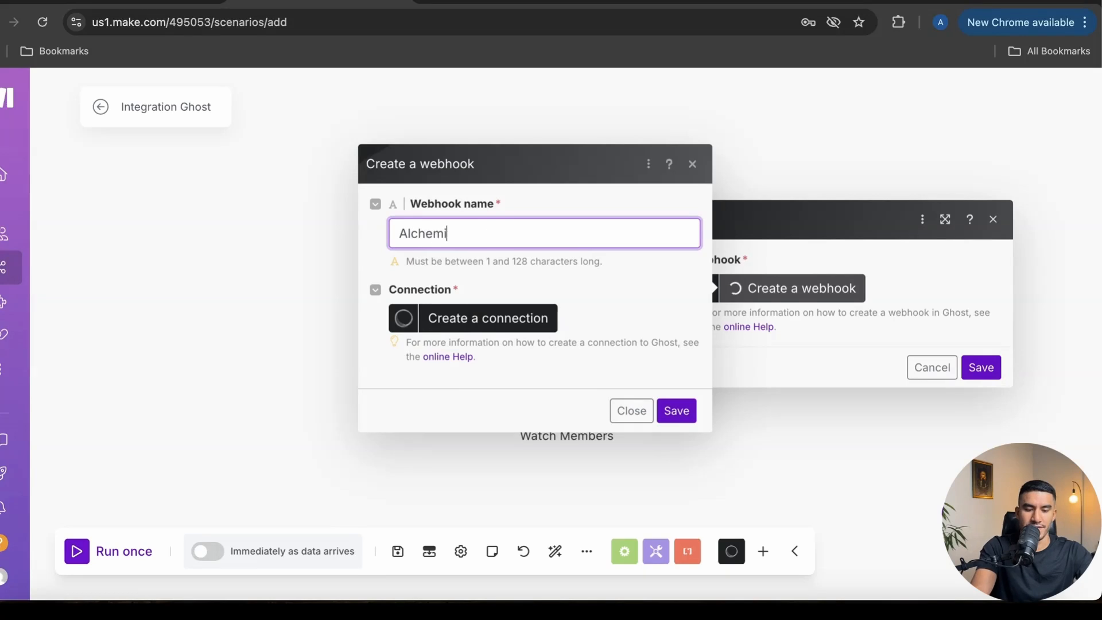
pyautogui.write('st AI Webhoo')
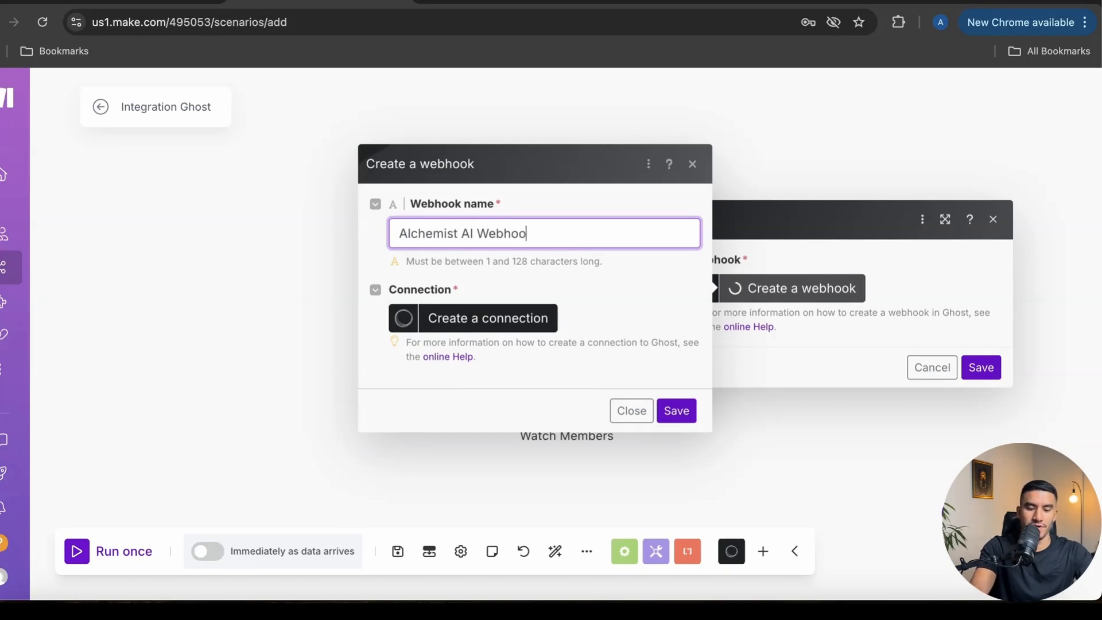
pyautogui.write('k')
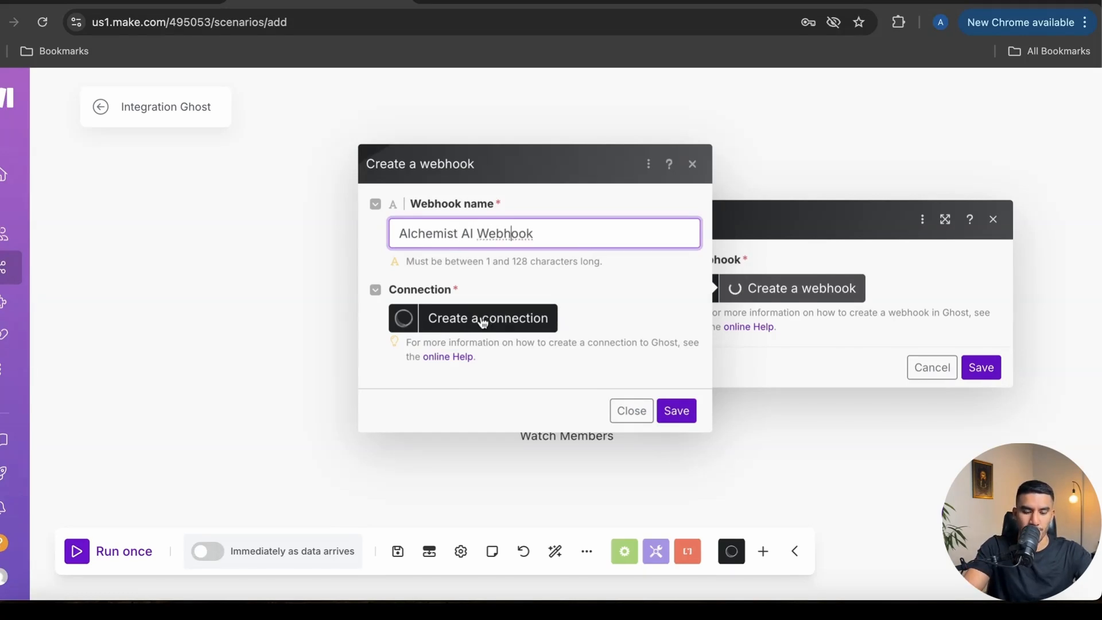
pyautogui.click(478, 319)
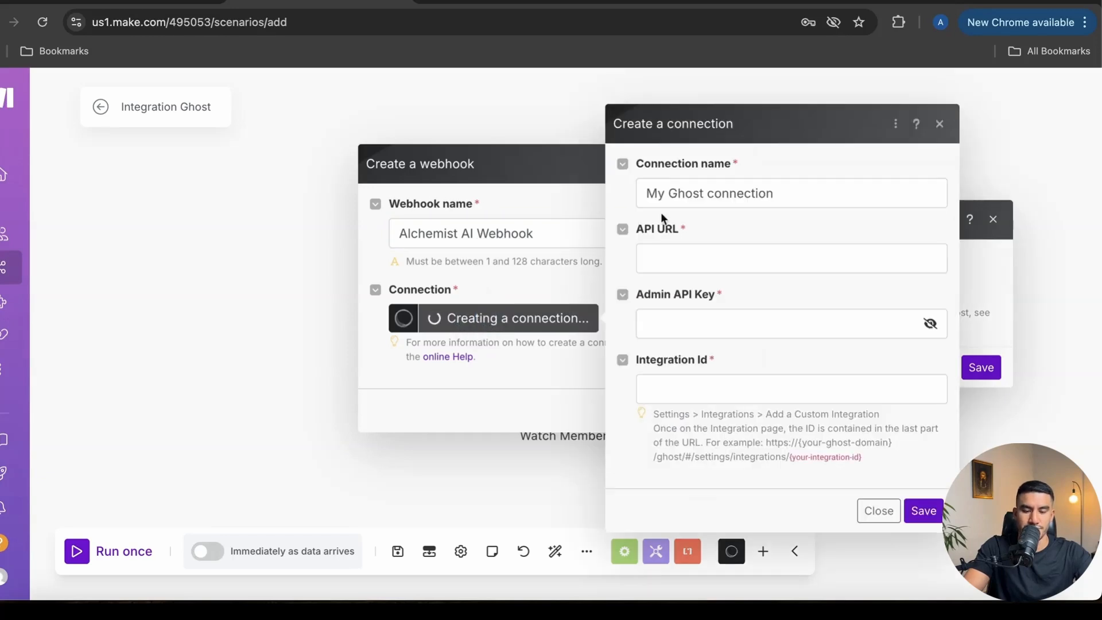
pyautogui.tripleClick(729, 191)
pyautogui.write('Alc')
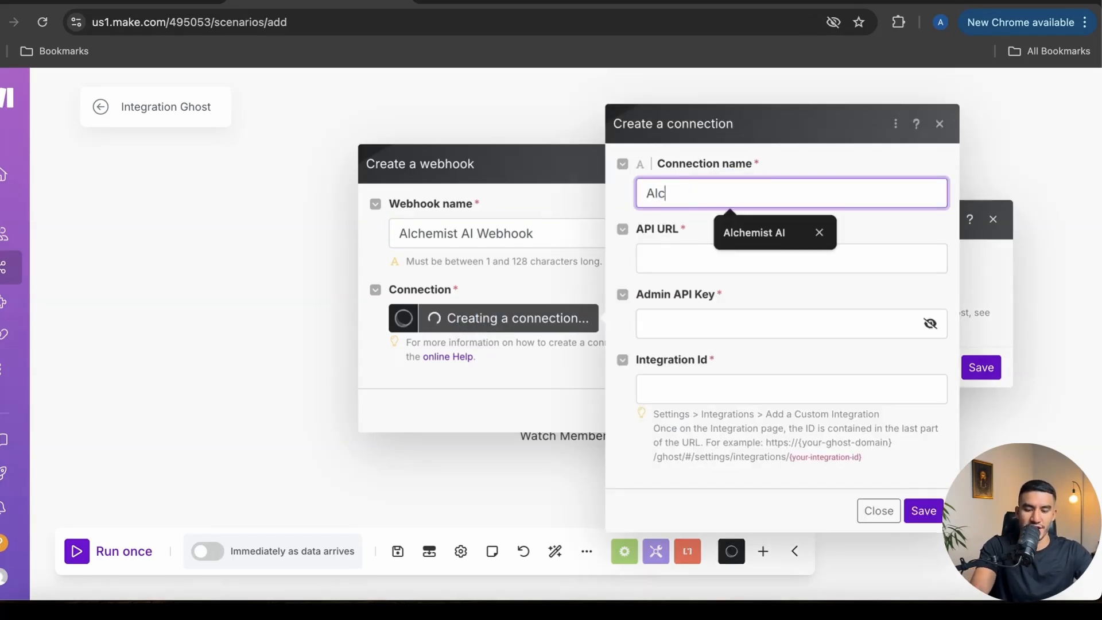
pyautogui.write('hemist AI')
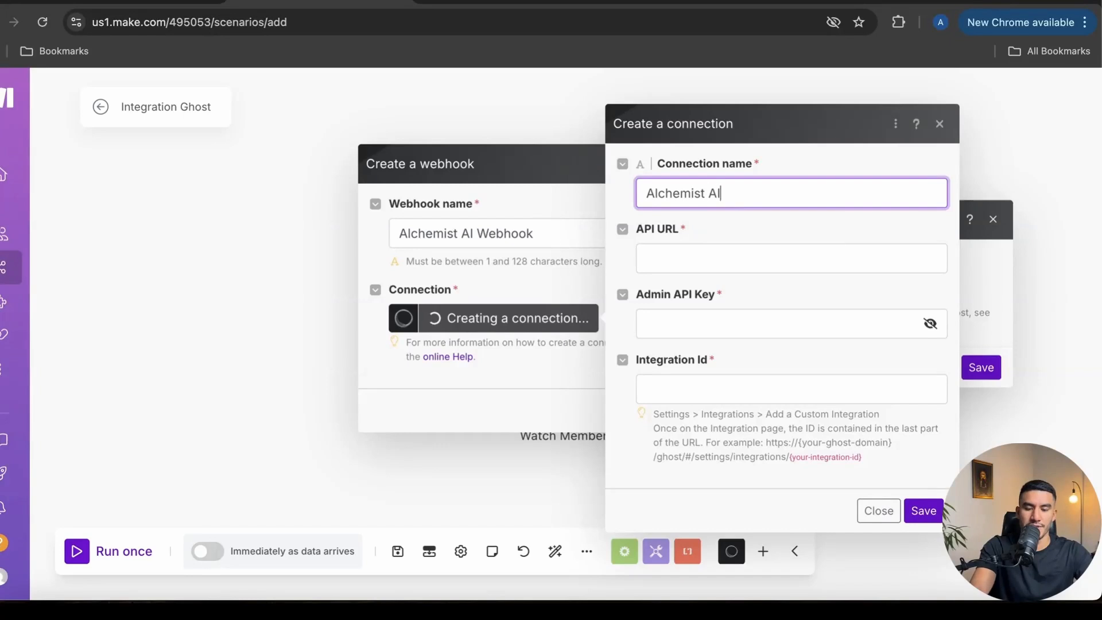
pyautogui.write(' Website')
# Begin the connection's API URL field, clearing autofill suggestions, then go to the Ghost admin
pyautogui.click(751, 259)
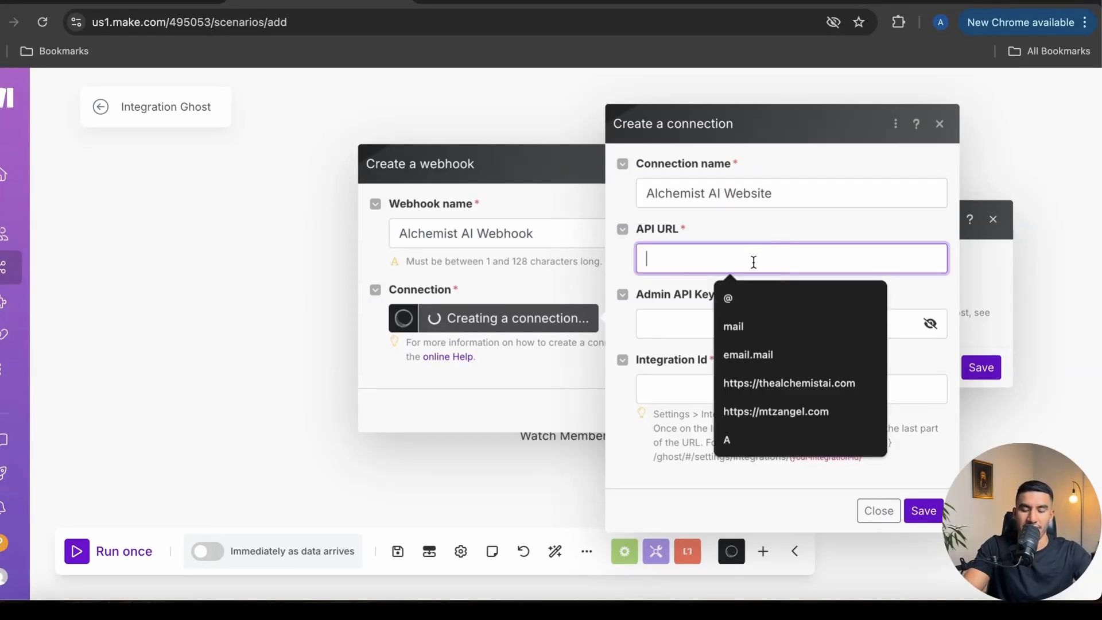
pyautogui.click(610, 256)
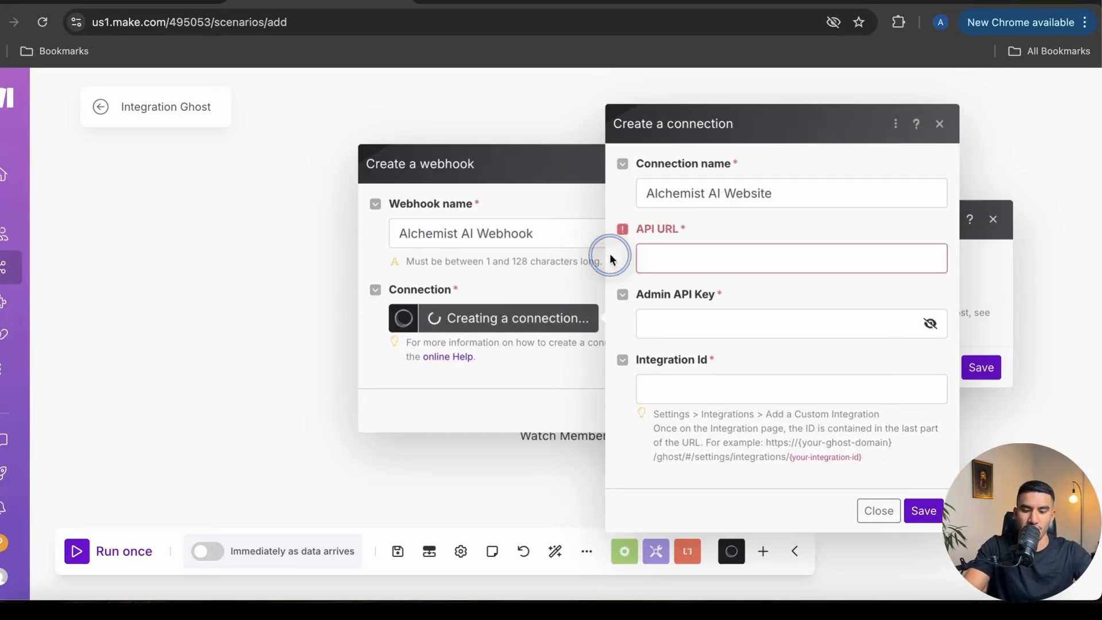
pyautogui.click(666, 242)
pyautogui.click(624, 258)
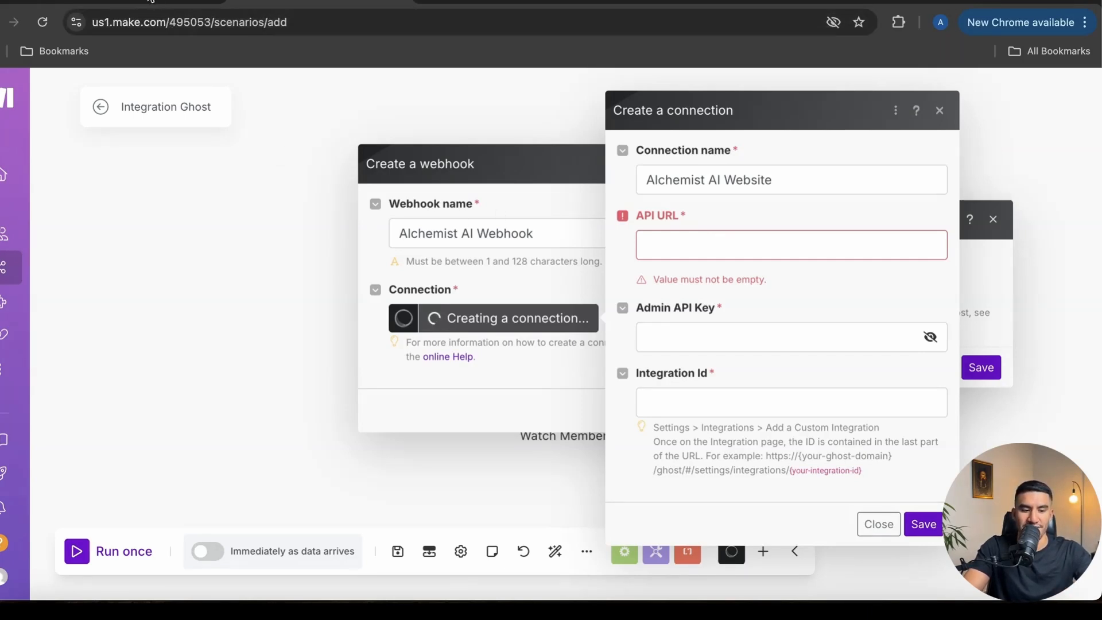
pyautogui.click(154, 2)
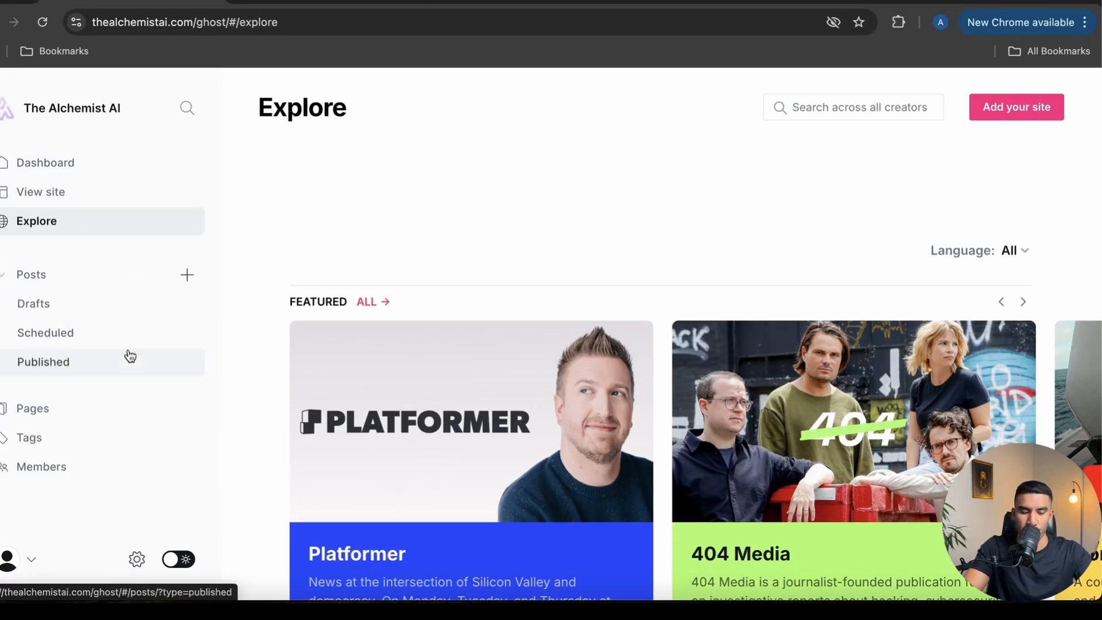
# In Ghost Settings > Integrations, add a custom integration named 'Make.com'
pyautogui.click(137, 559)
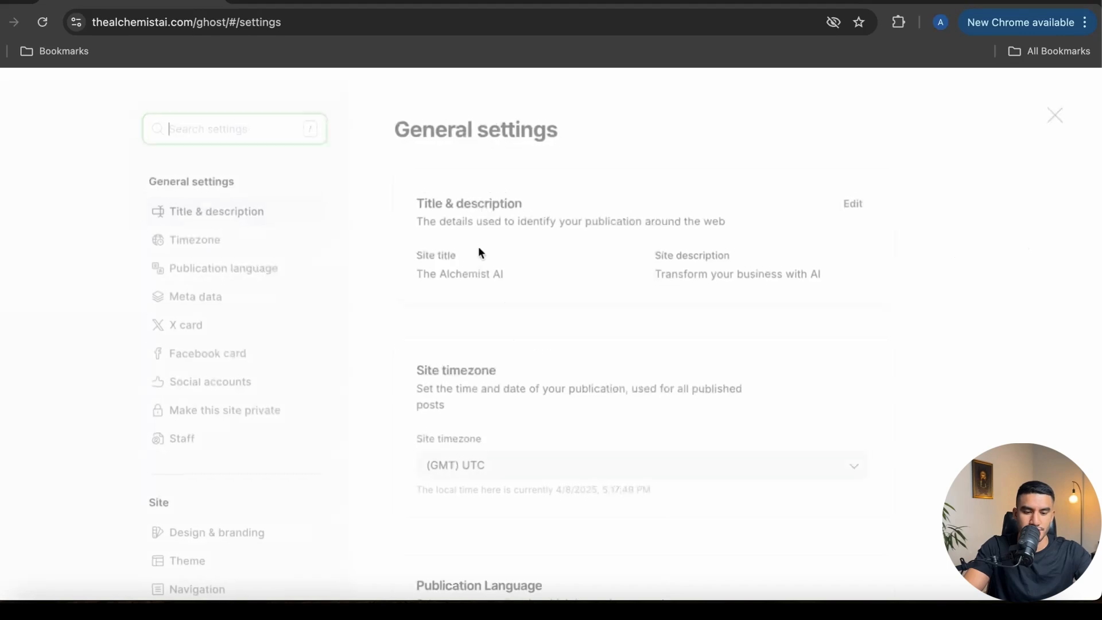
pyautogui.scroll(-2, 226, 284)
pyautogui.scroll(-15, 225, 283)
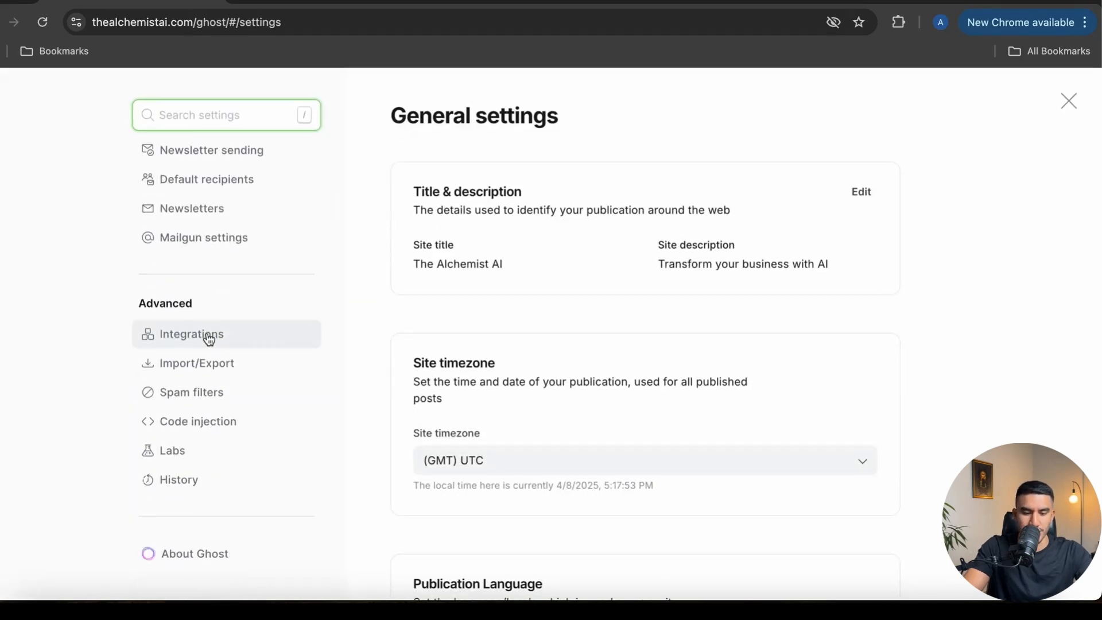
pyautogui.click(210, 339)
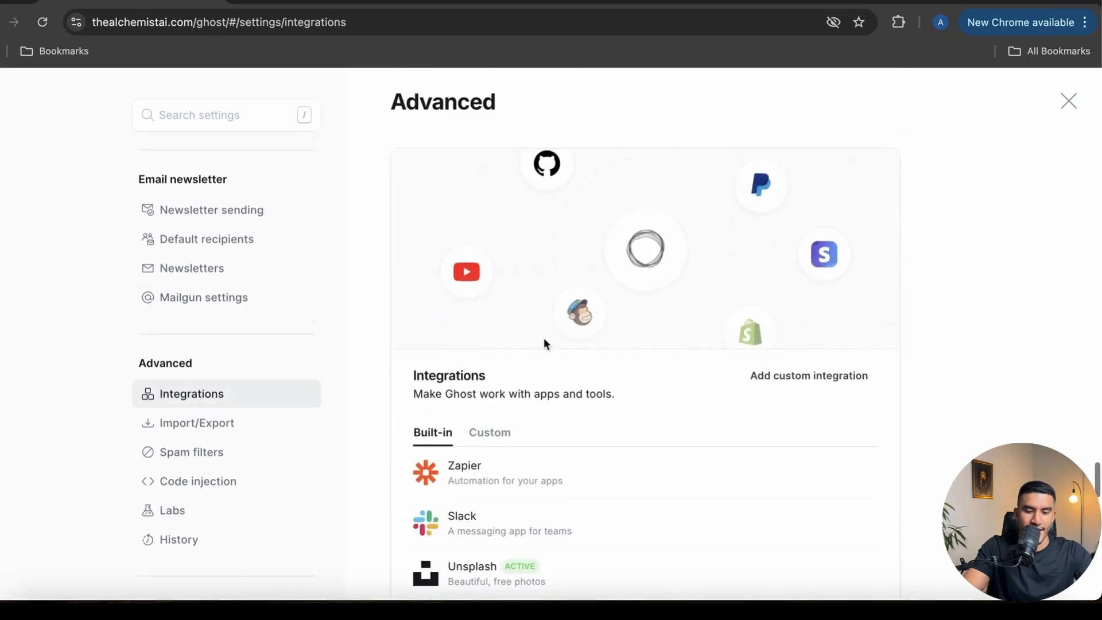
pyautogui.click(499, 408)
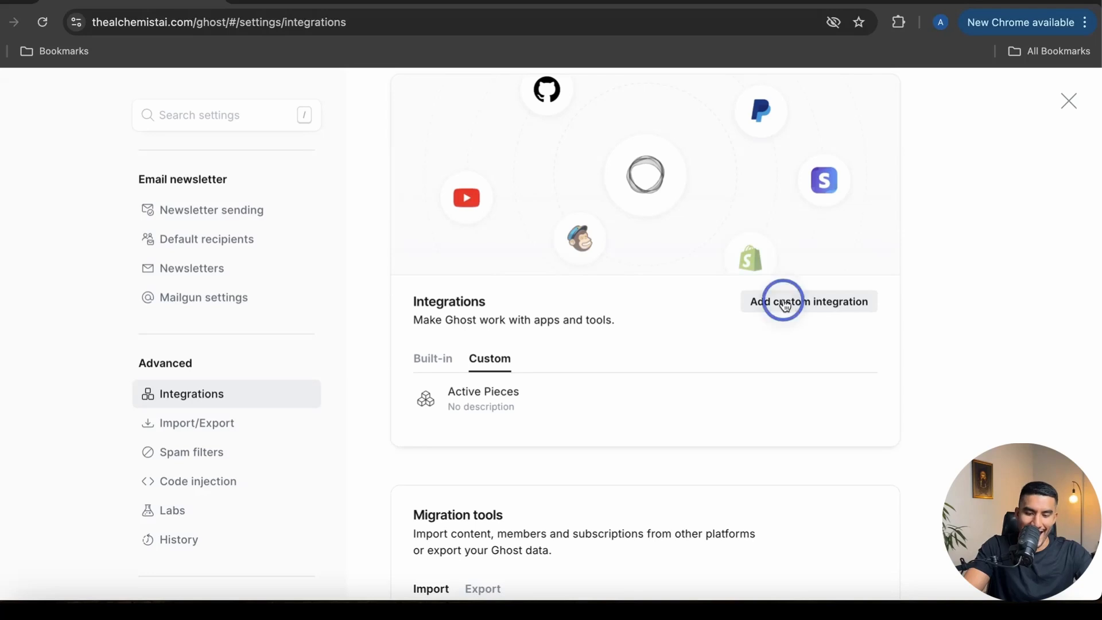
pyautogui.click(786, 305)
pyautogui.write('Make.com')
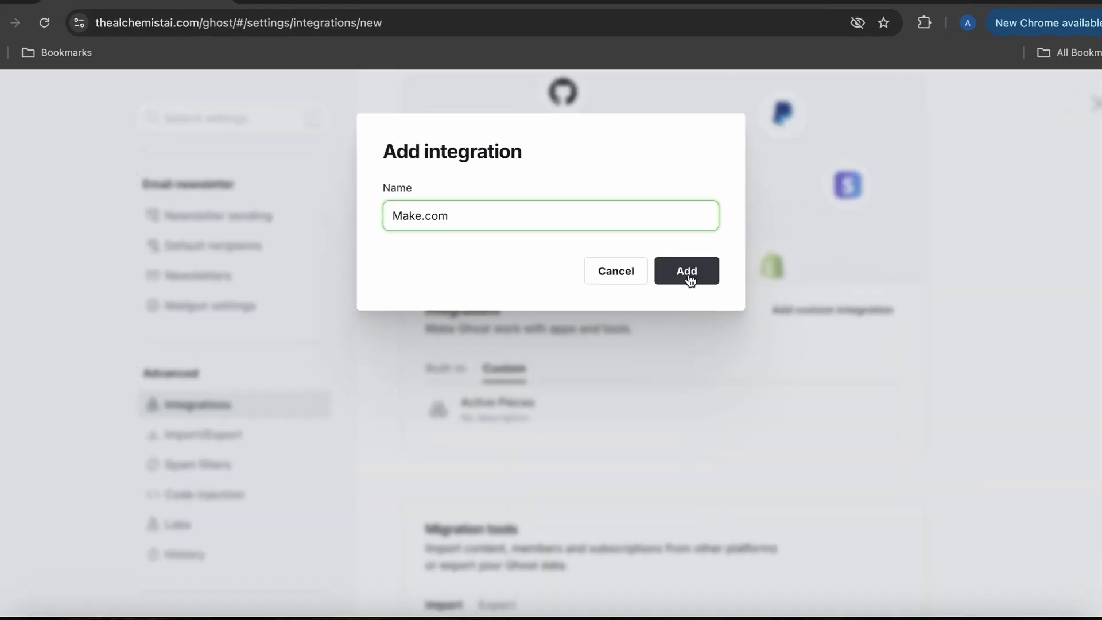
pyautogui.click(669, 271)
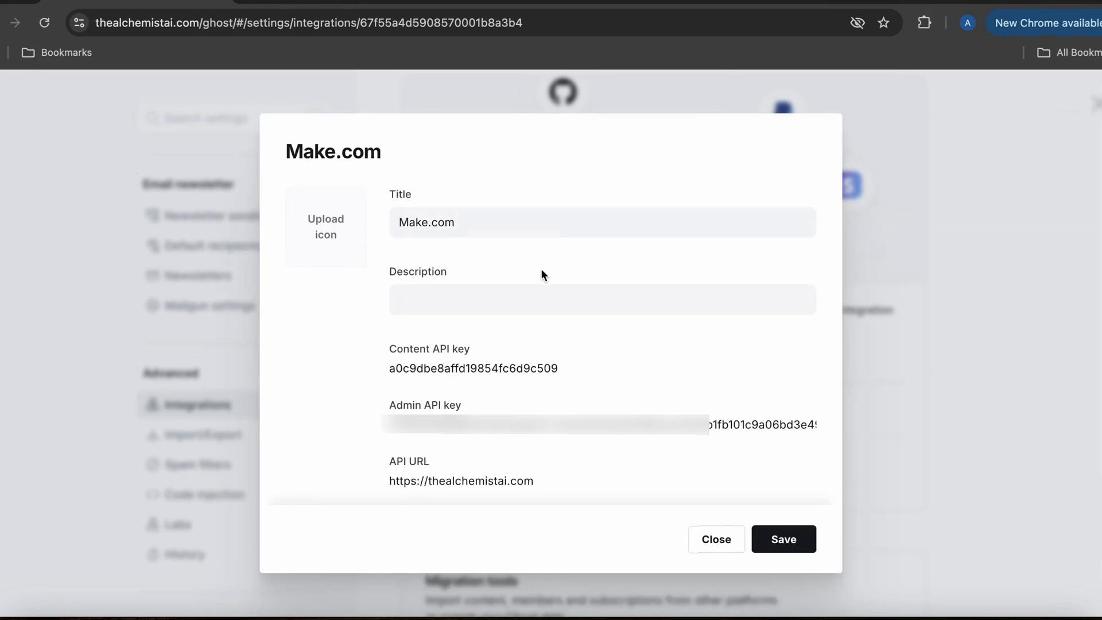
# Copy the Make.com integration's Admin API key and return to Make's connection form
pyautogui.scroll(-2, 607, 345)
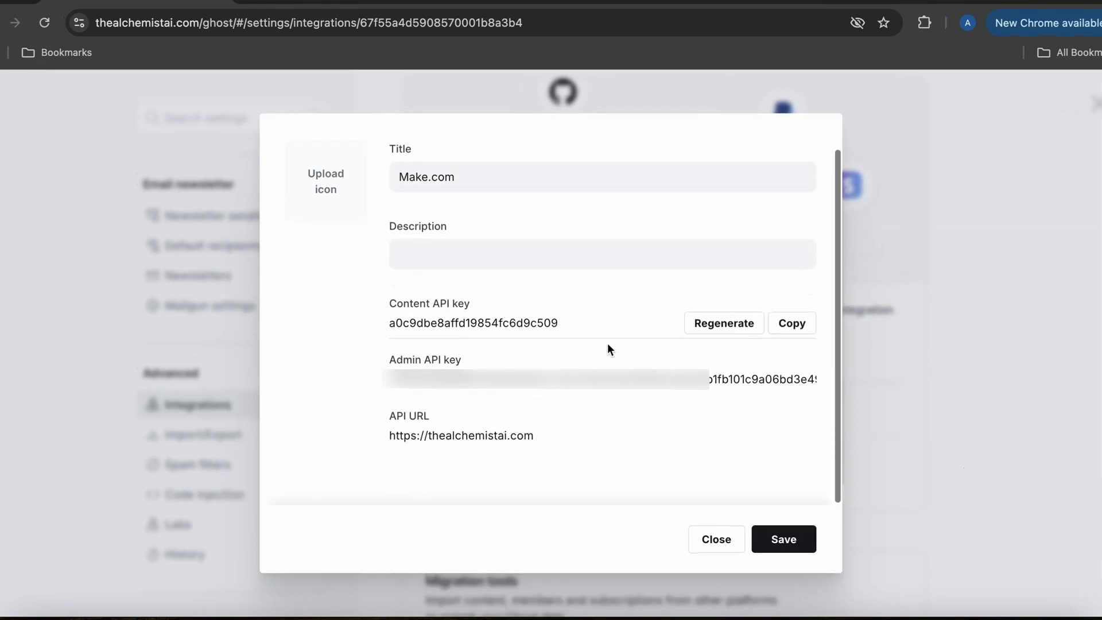
pyautogui.scroll(-1, 570, 367)
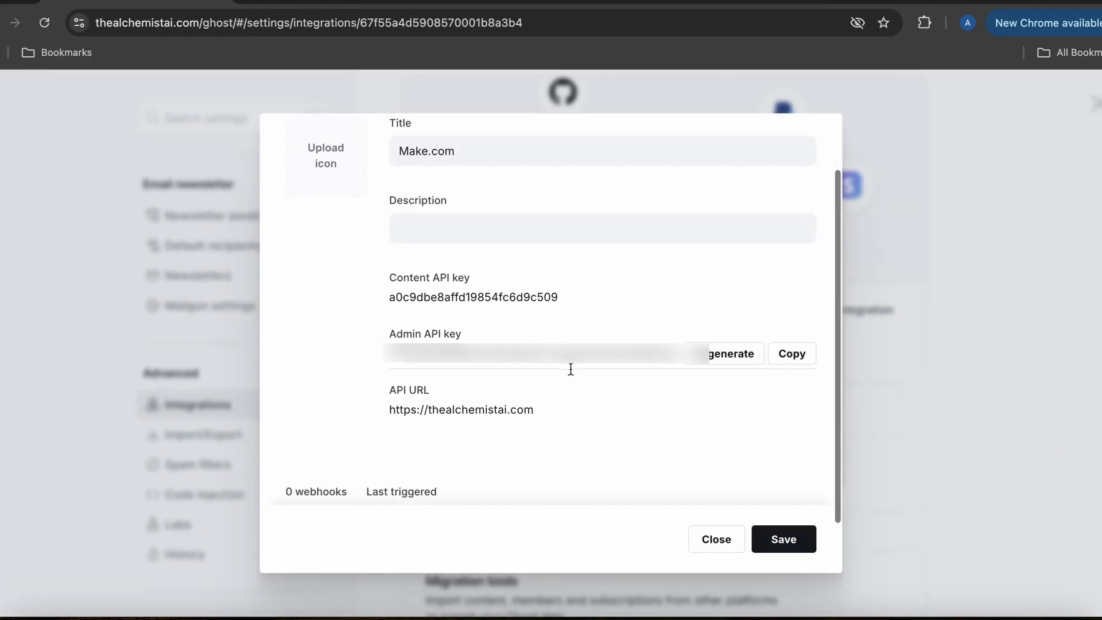
pyautogui.moveTo(618, 367)
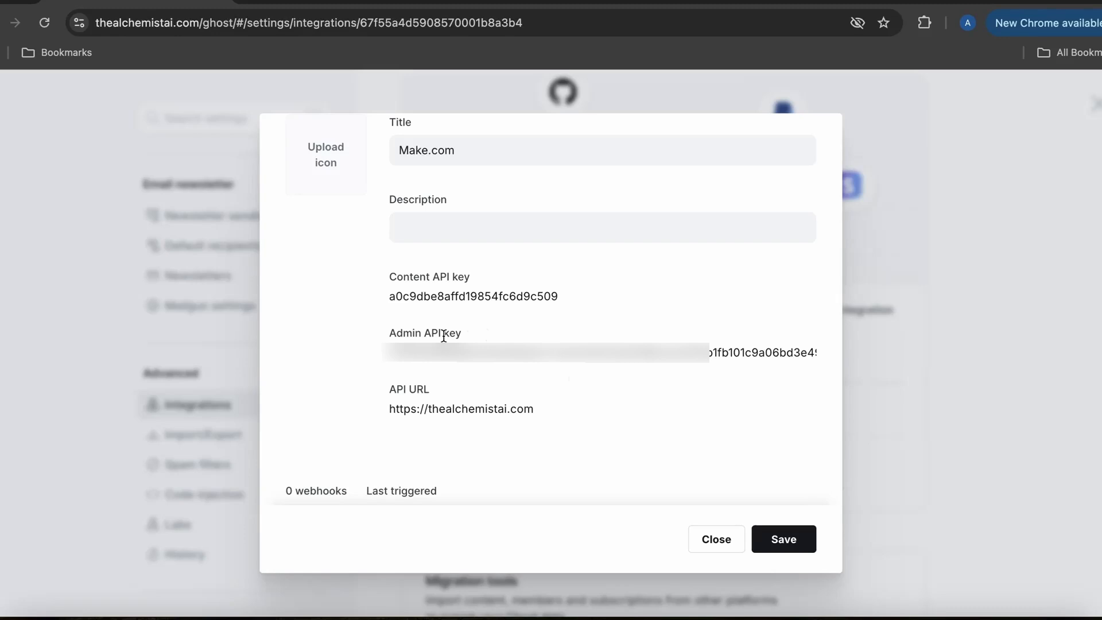
pyautogui.moveTo(471, 348)
pyautogui.click(794, 352)
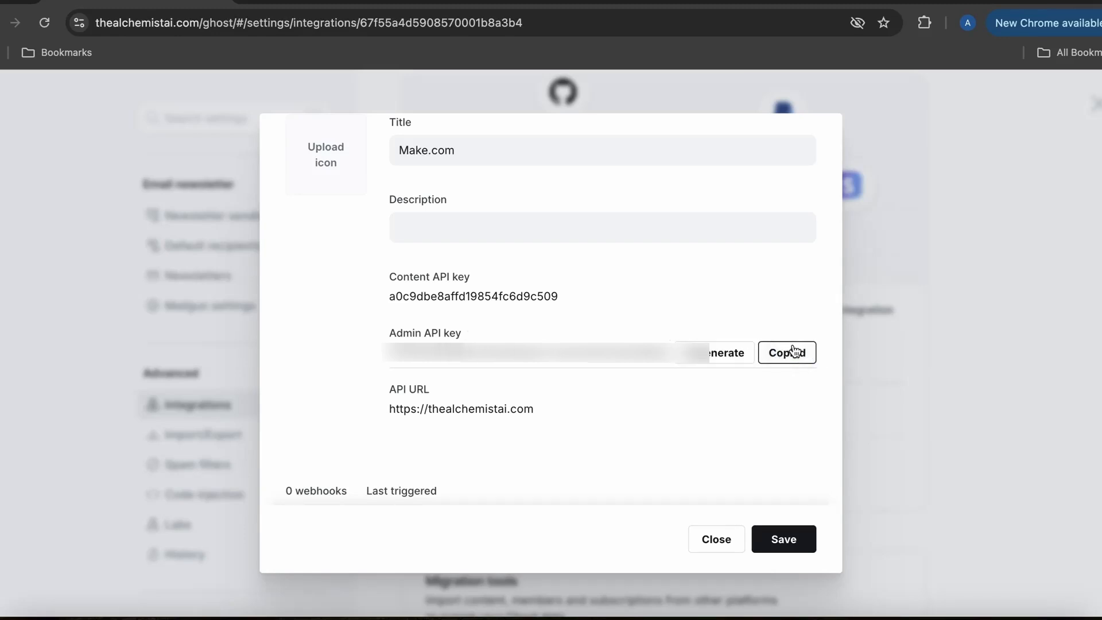
pyautogui.click(331, 2)
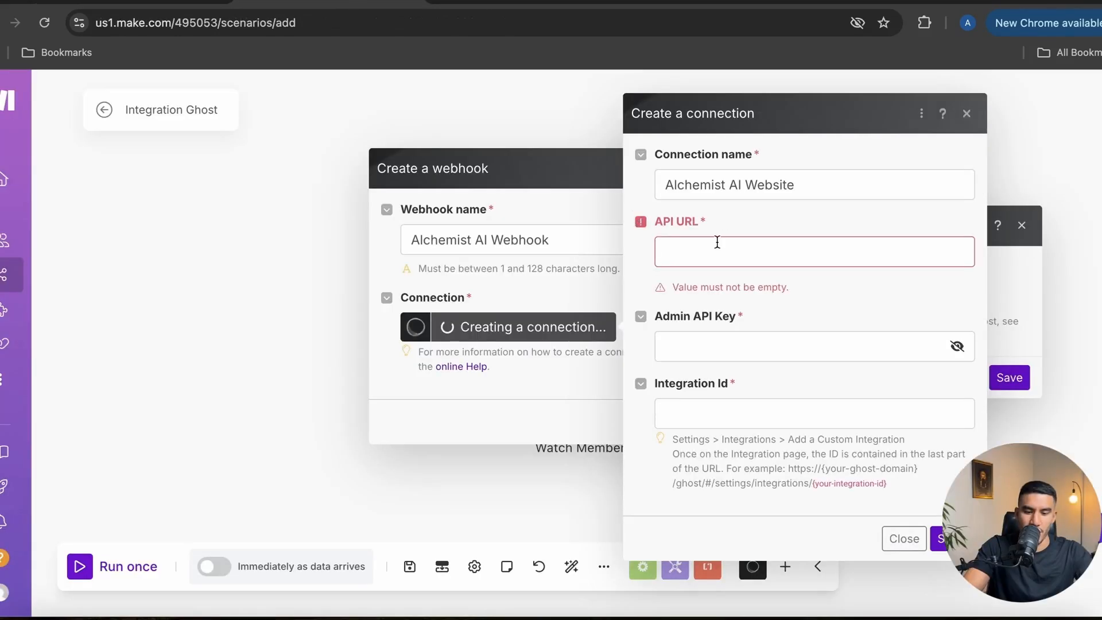
pyautogui.click(708, 246)
pyautogui.click(695, 336)
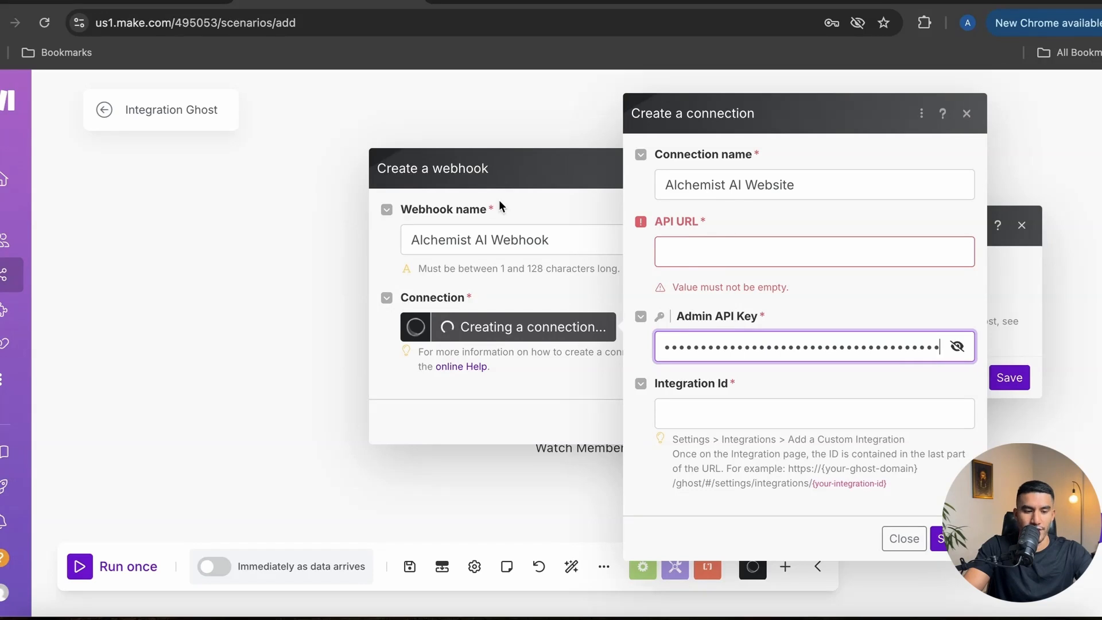
pyautogui.click(114, 1)
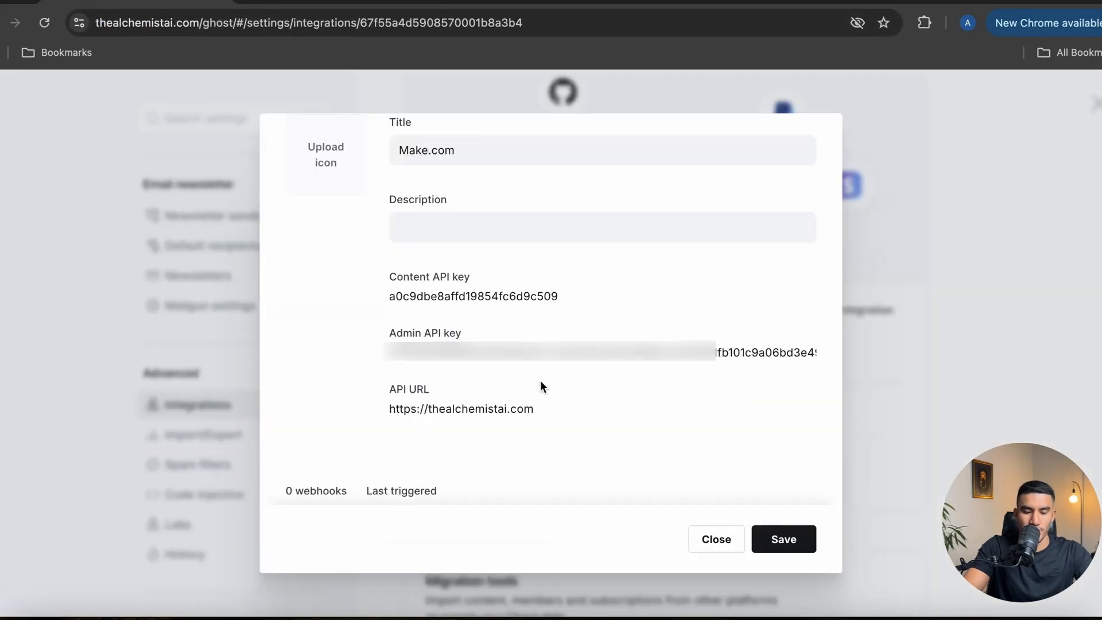
pyautogui.scroll(-1, 534, 371)
pyautogui.scroll(-1, 586, 416)
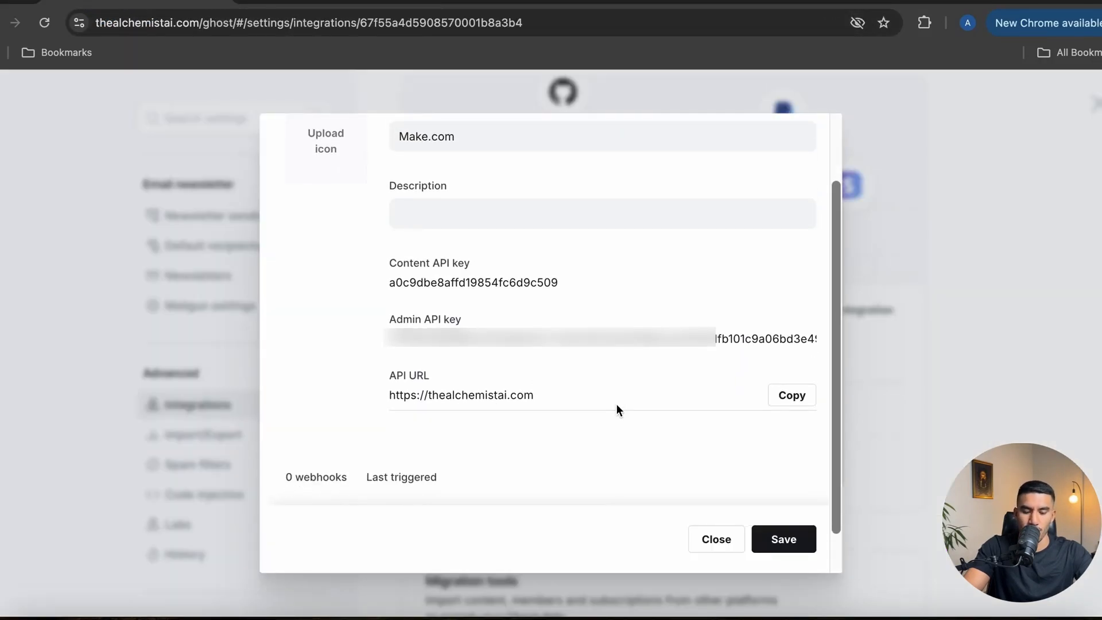
pyautogui.moveTo(380, 371); pyautogui.dragTo(428, 371)
pyautogui.click(787, 396)
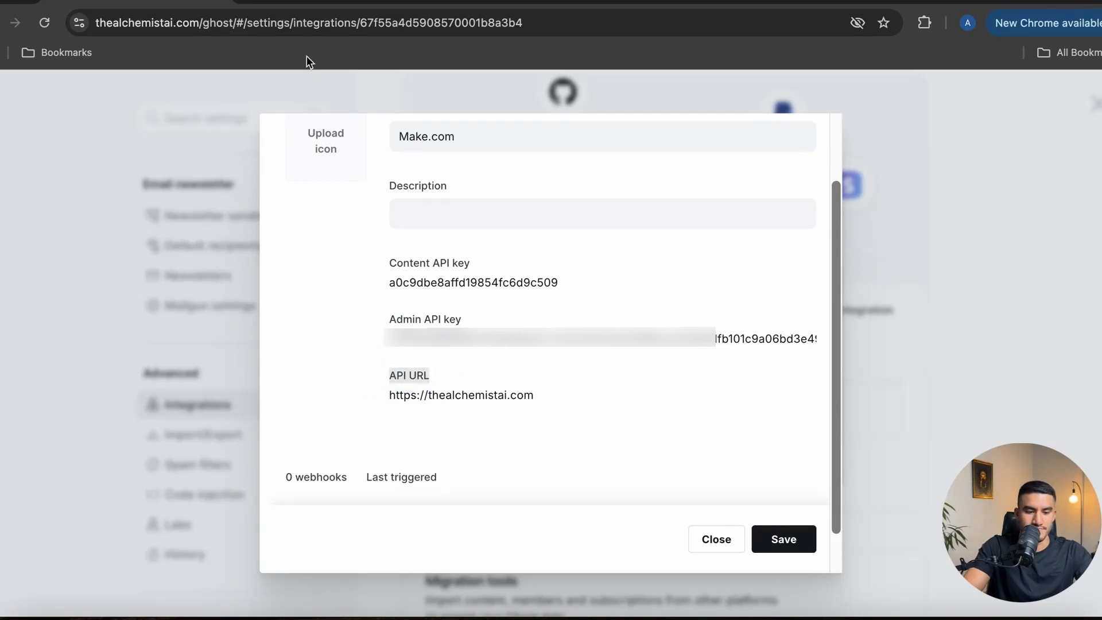
pyautogui.click(292, 2)
pyautogui.click(712, 252)
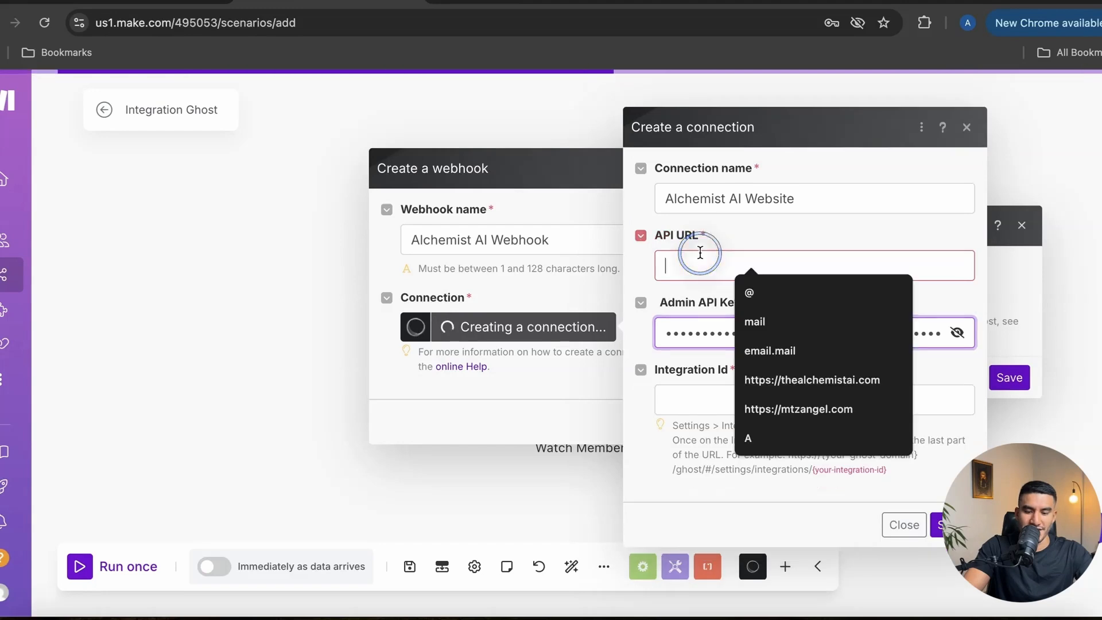
pyautogui.hotkey('ctrl', 'v')
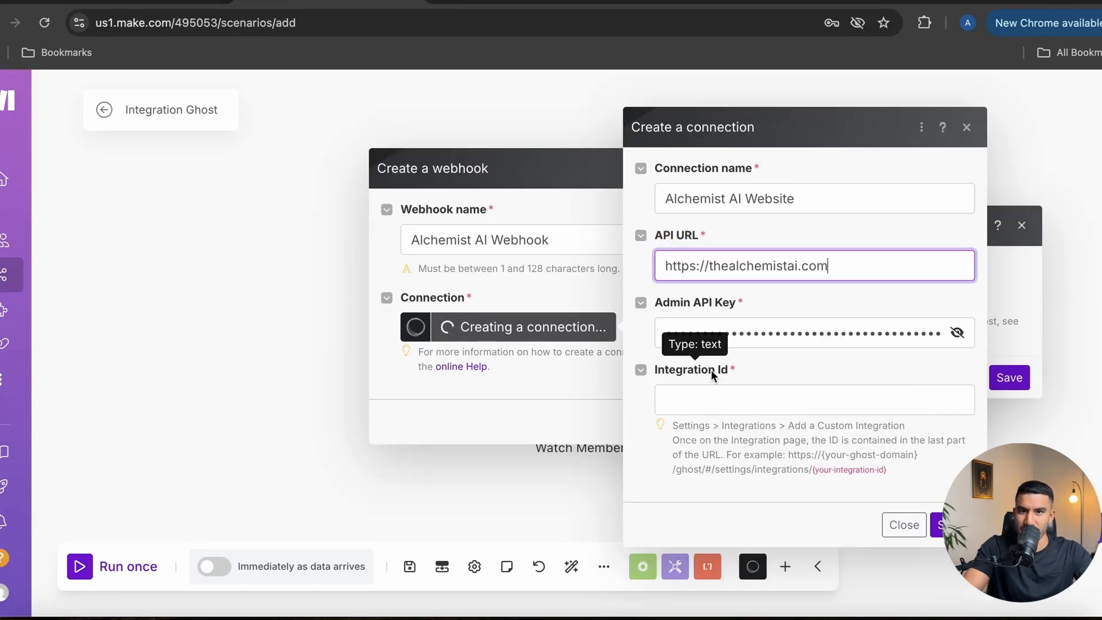
pyautogui.click(172, 3)
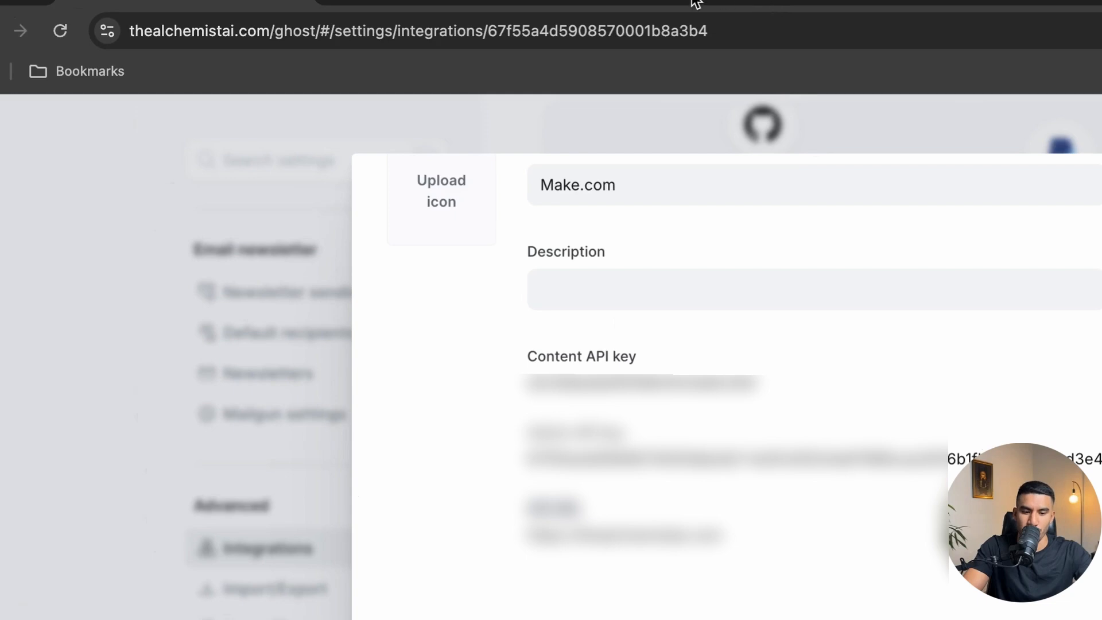
# Select the Make.com integration ID at the end of the Ghost page address
pyautogui.click(394, 28)
pyautogui.moveTo(394, 27); pyautogui.dragTo(488, 29)
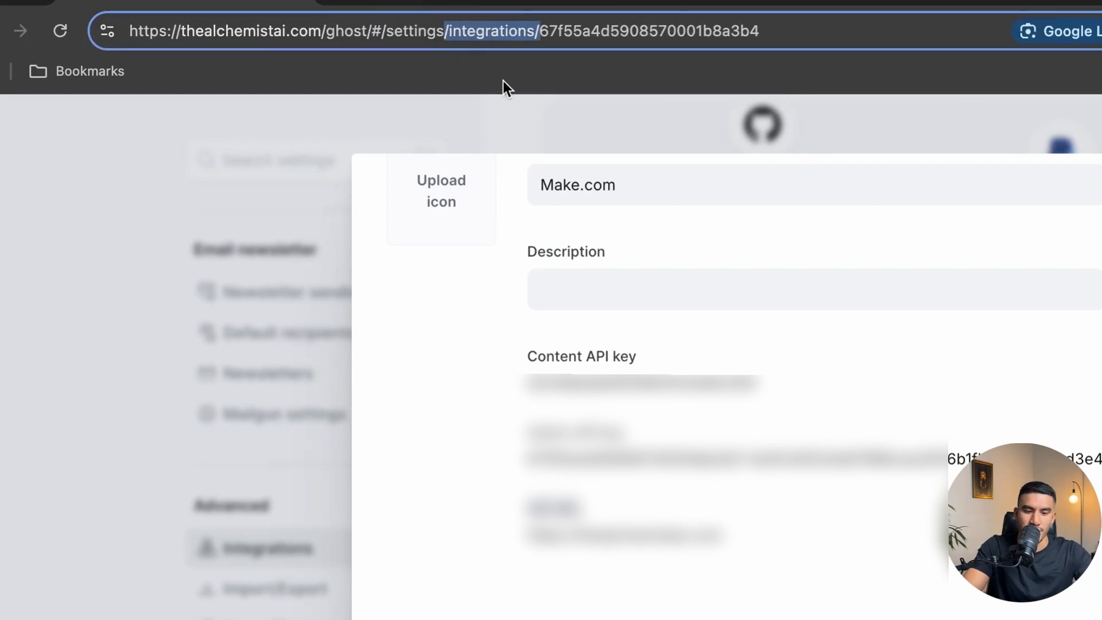
pyautogui.click(542, 35)
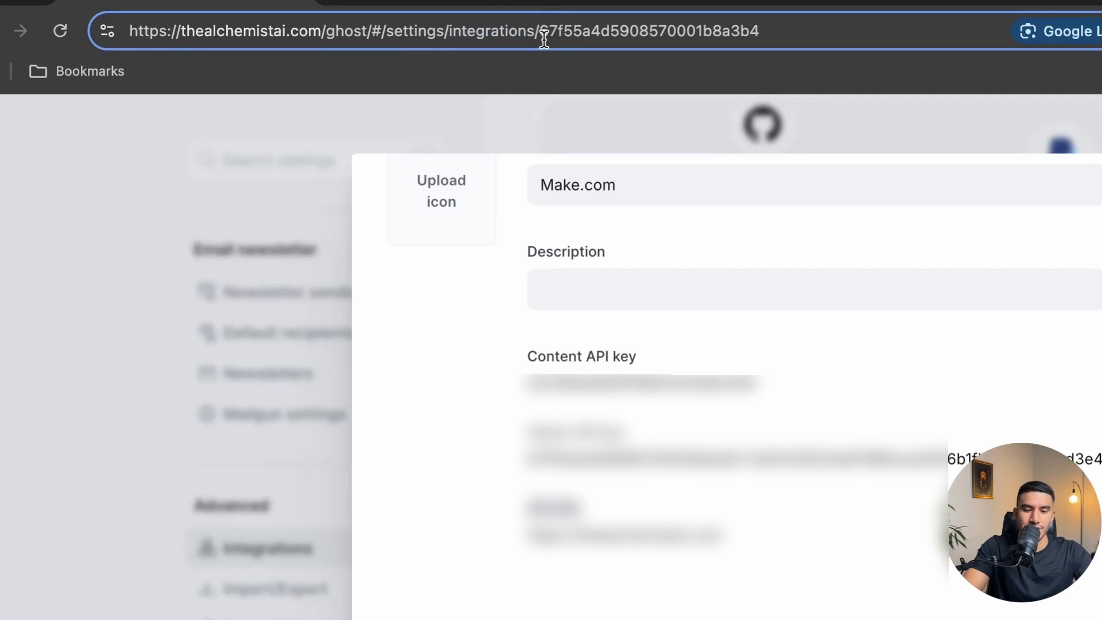
pyautogui.moveTo(542, 35); pyautogui.dragTo(807, 2)
# Paste the integration ID into Integration Id and save the Alchemist AI Website connection
pyautogui.click(542, 3)
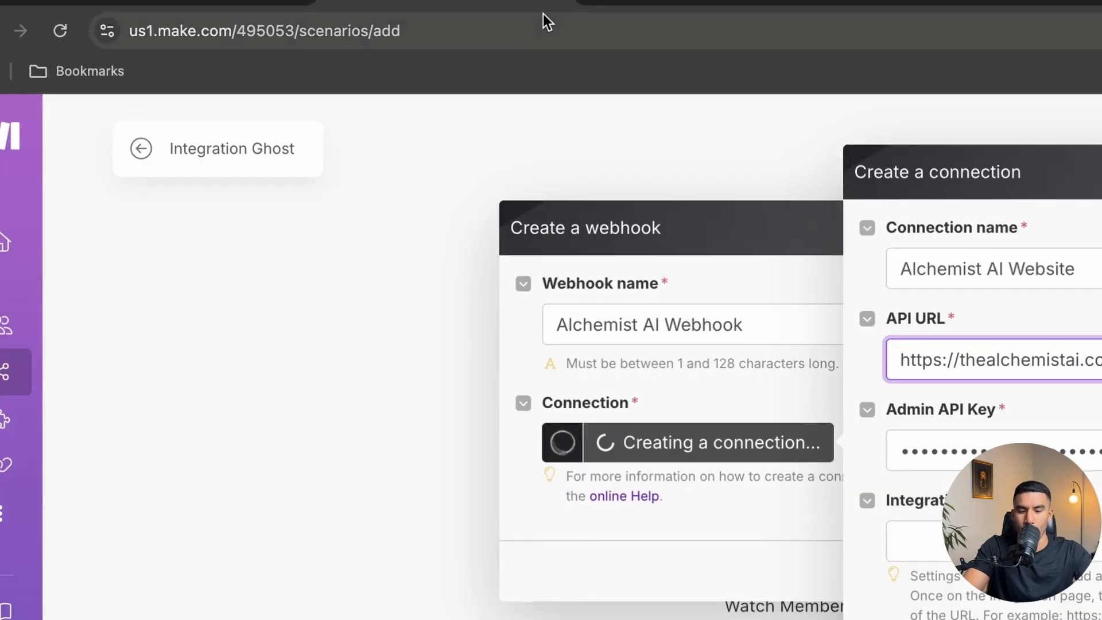
pyautogui.click(767, 409)
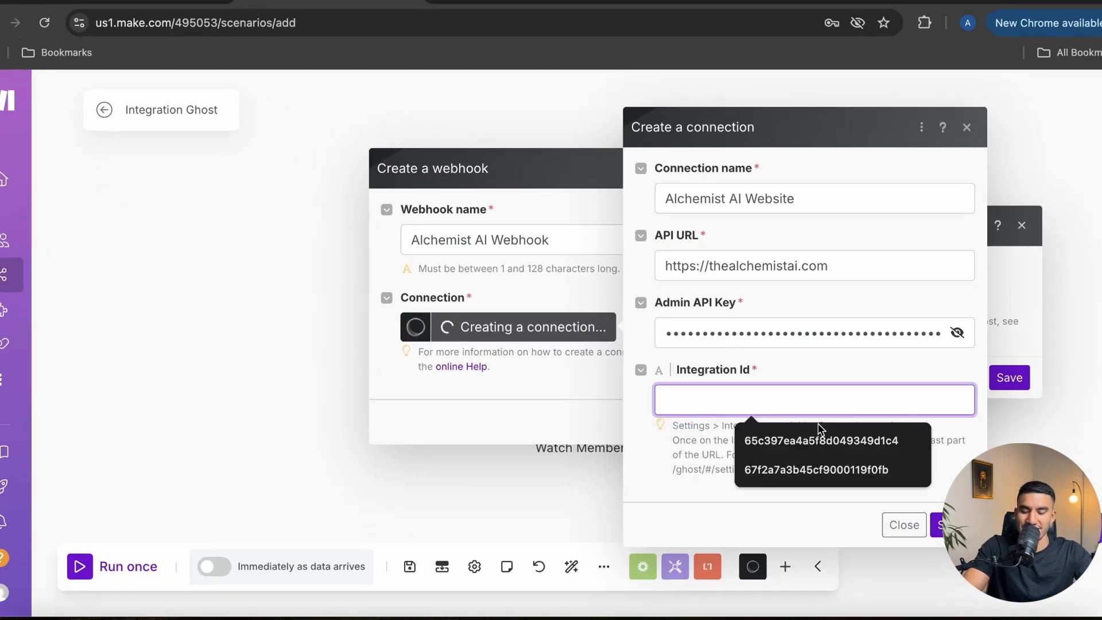
pyautogui.hotkey('ctrl', 'v')
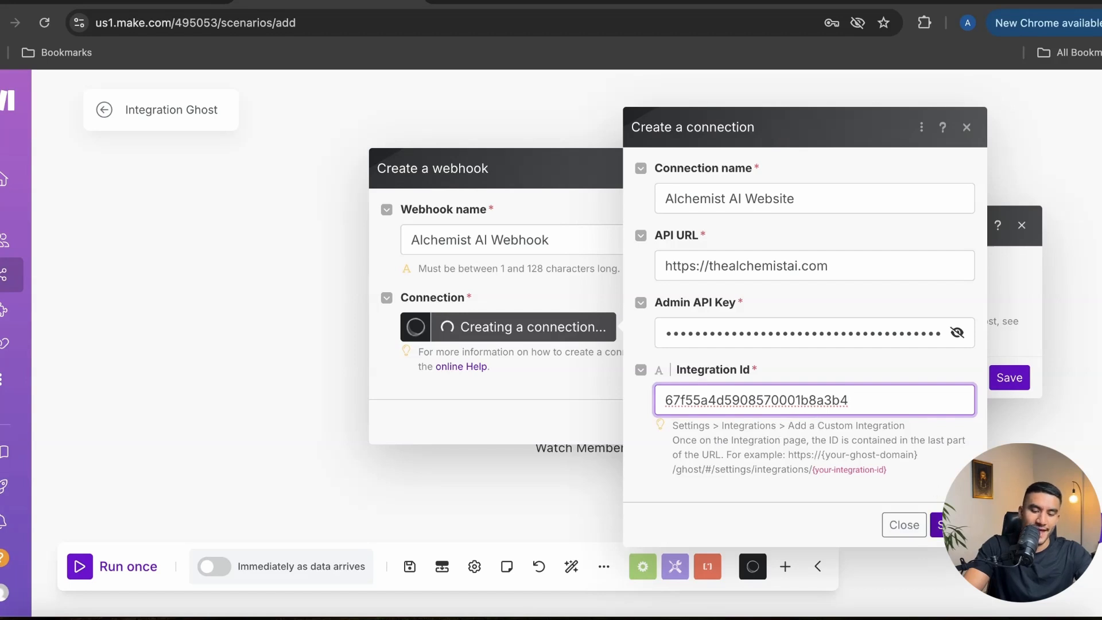
pyautogui.click(945, 525)
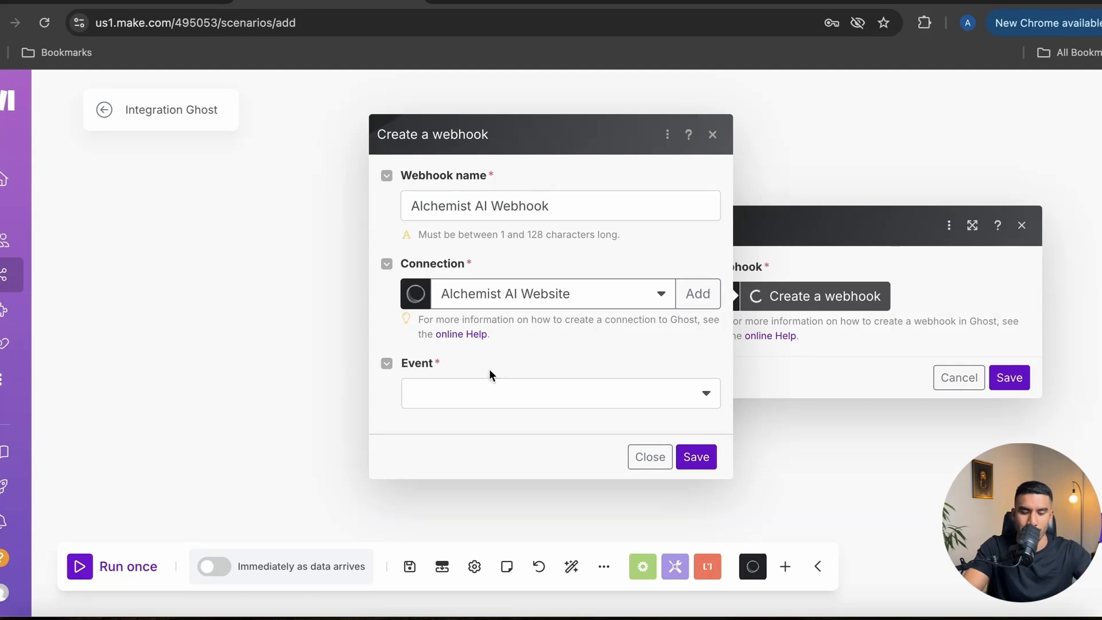
# Set the webhook event to 'Member added', save the webhook, then save the Ghost module
pyautogui.click(475, 396)
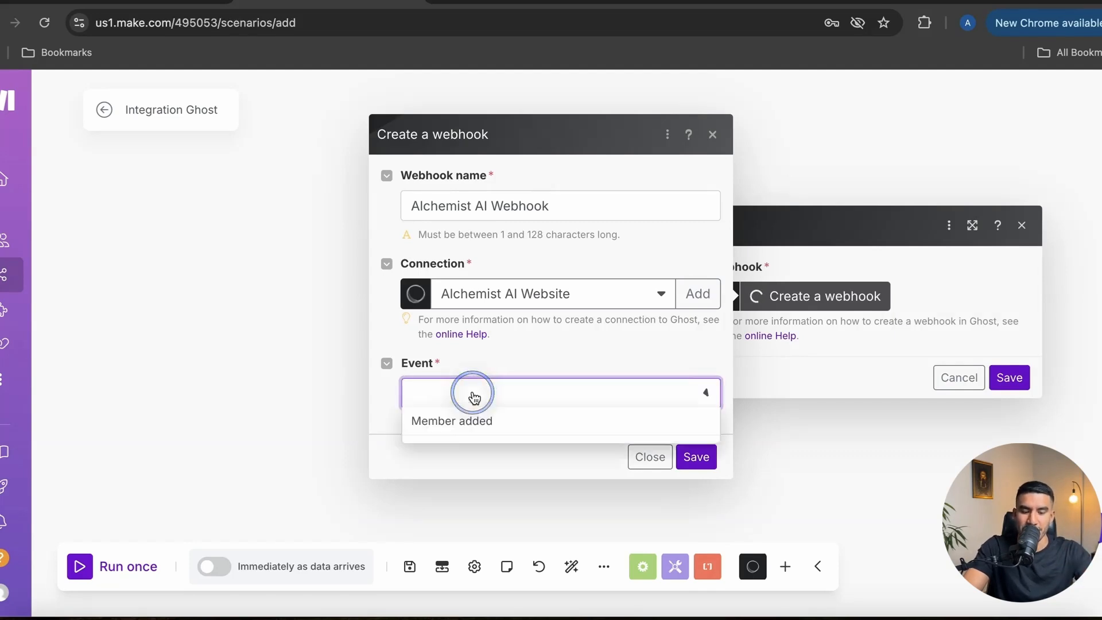
pyautogui.click(475, 421)
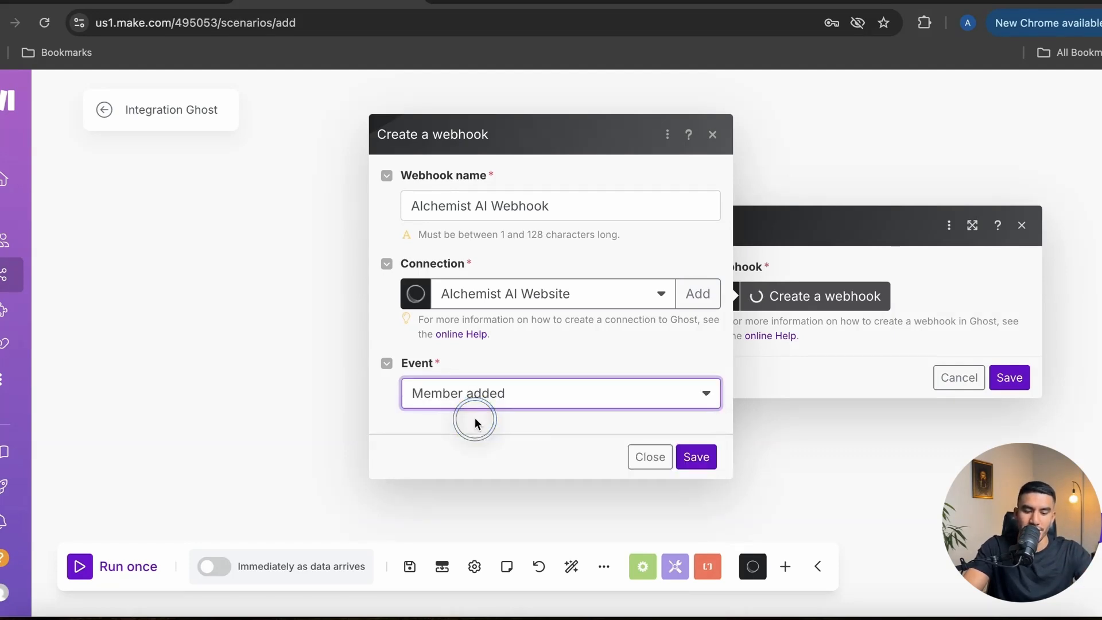
pyautogui.click(697, 459)
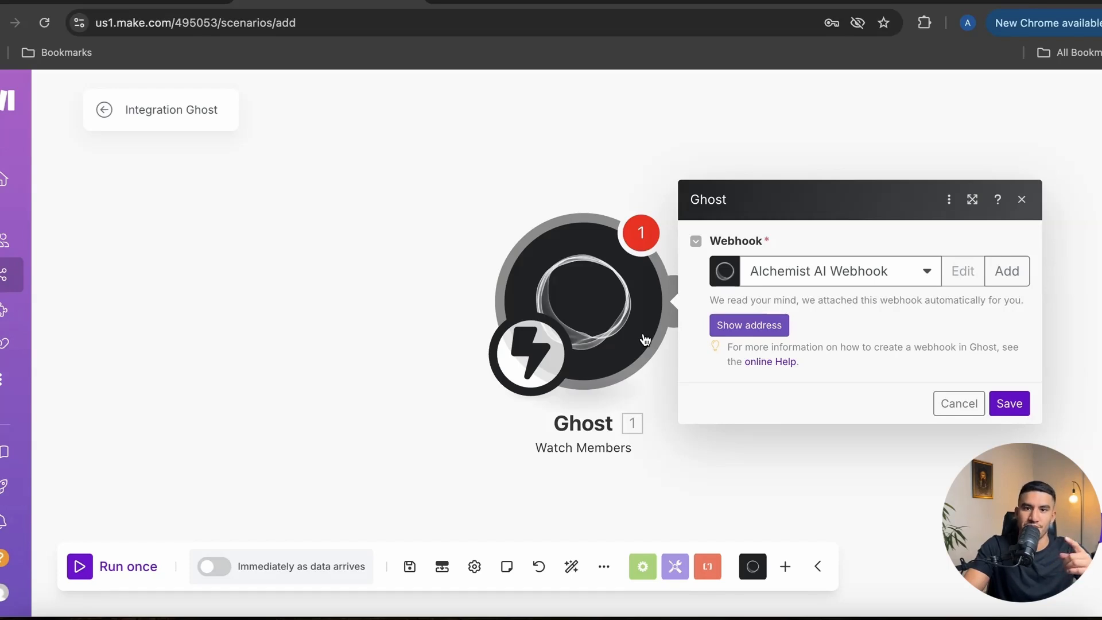
pyautogui.click(1016, 406)
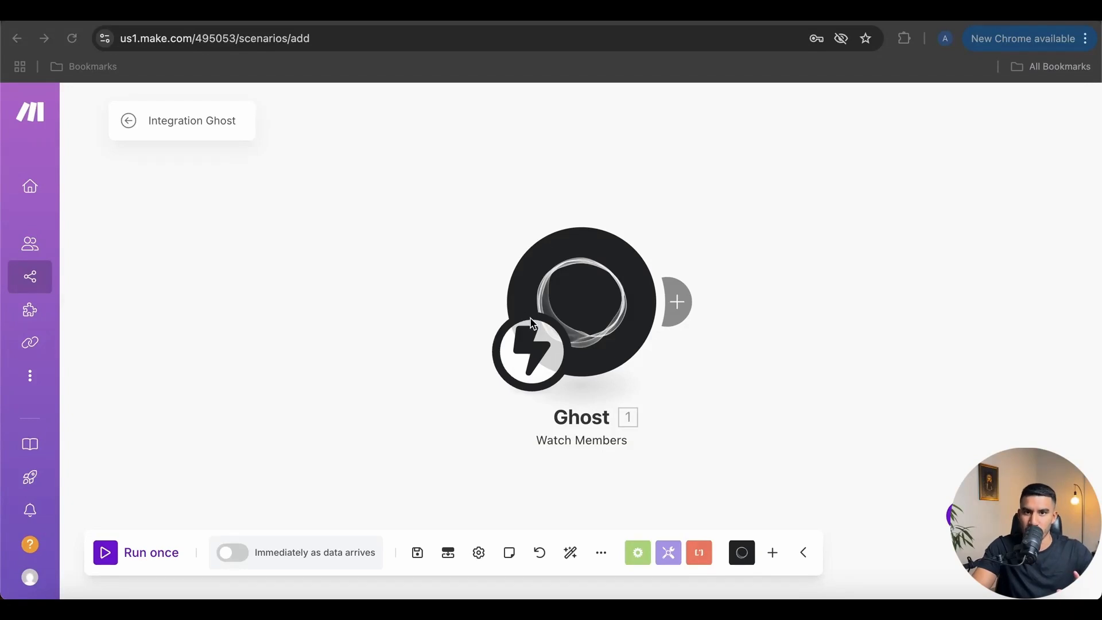
# Run the Integration Ghost scenario once so its trigger waits for member data
pyautogui.click(140, 562)
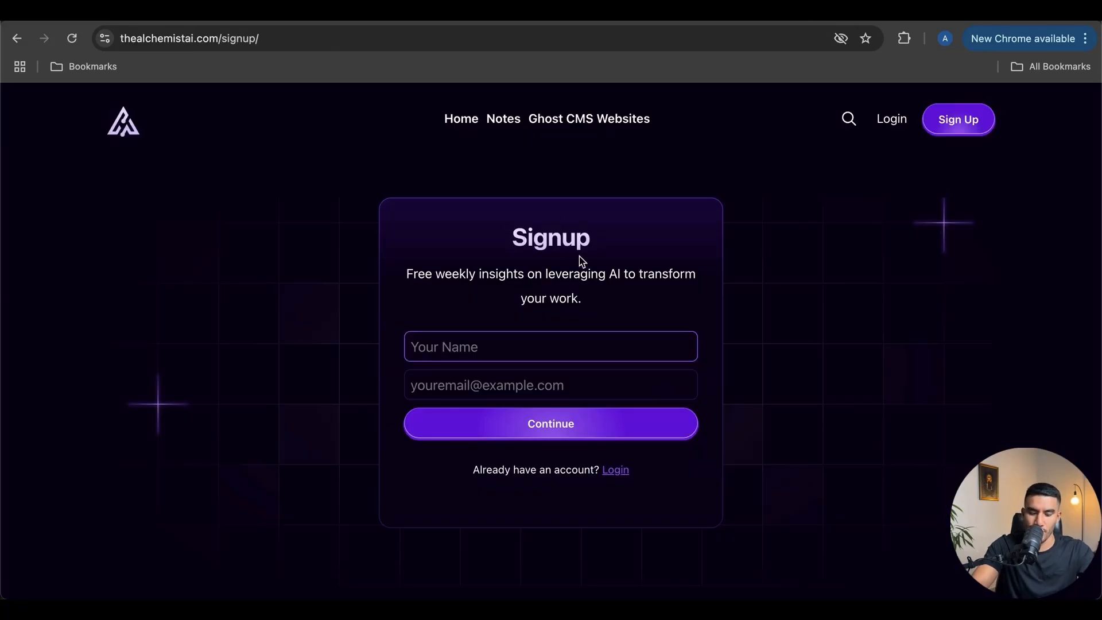
# Sign up a test member on the Ghost site with a name and e-mail, then confirm the signup
pyautogui.write('Angel')
pyautogui.click(509, 379)
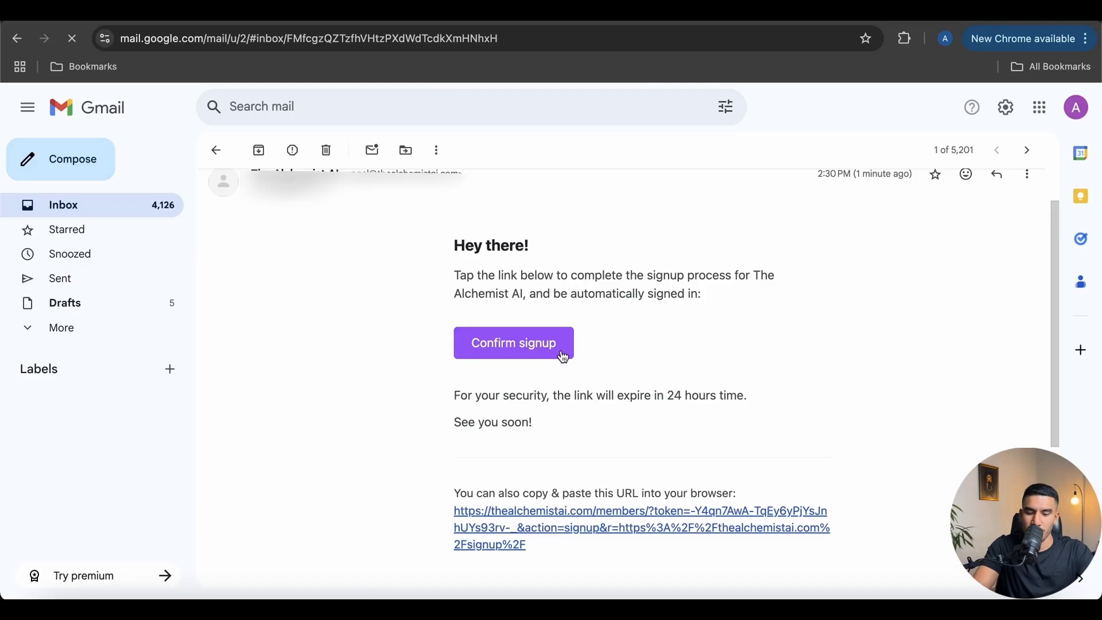
pyautogui.scroll(-1, 565, 358)
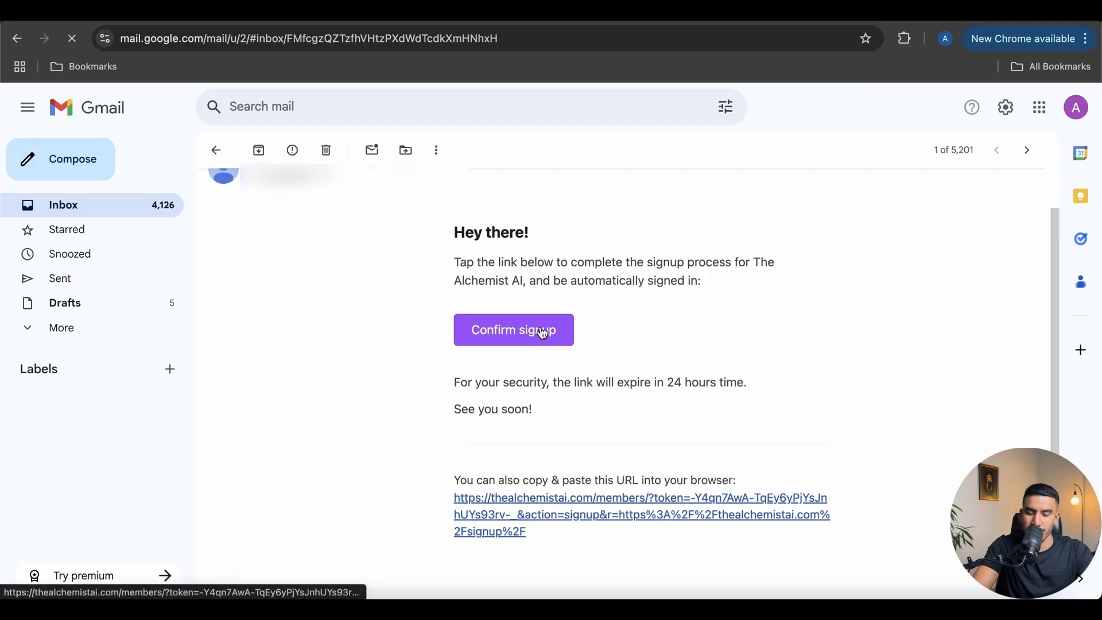
pyautogui.click(516, 333)
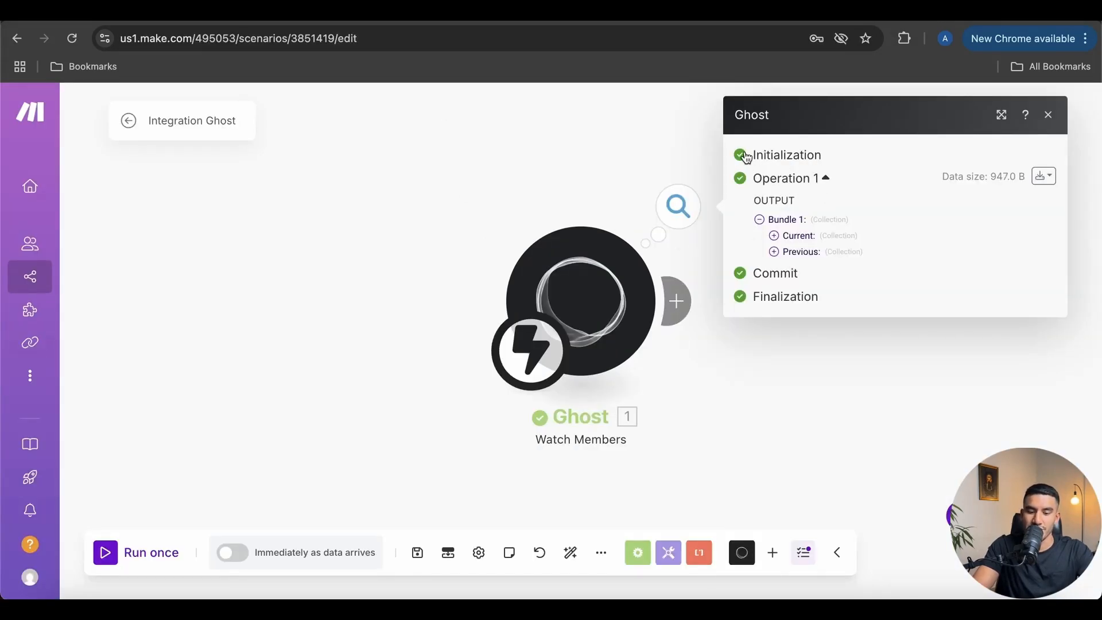
# Inspect the Ghost output bundle's Current member details and Labels, then collapse the bundle
pyautogui.click(775, 236)
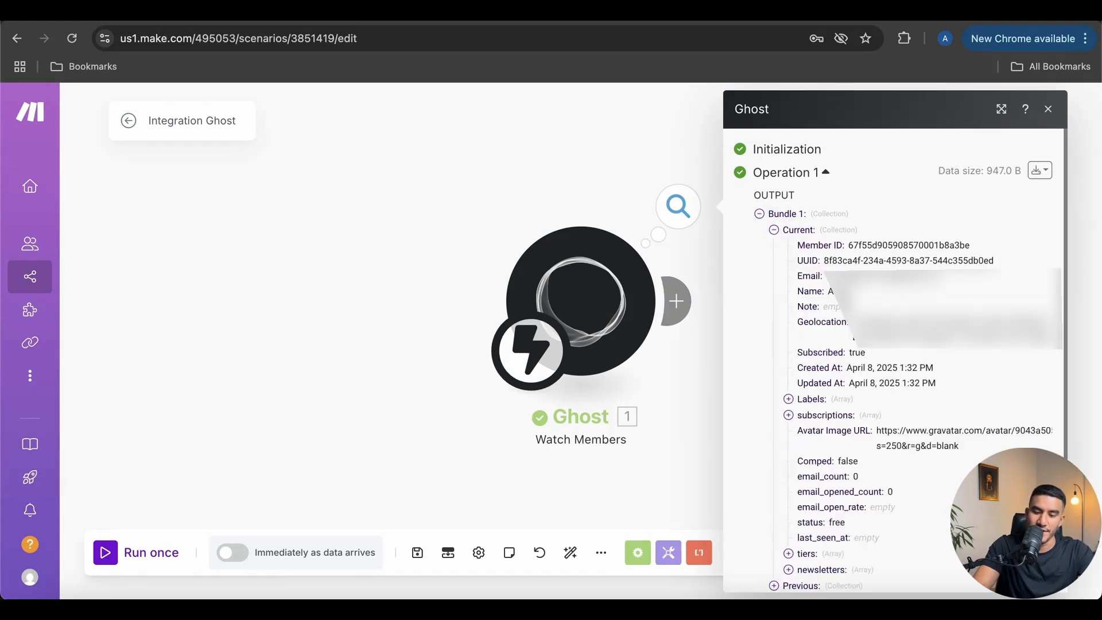
pyautogui.scroll(-2, 896, 356)
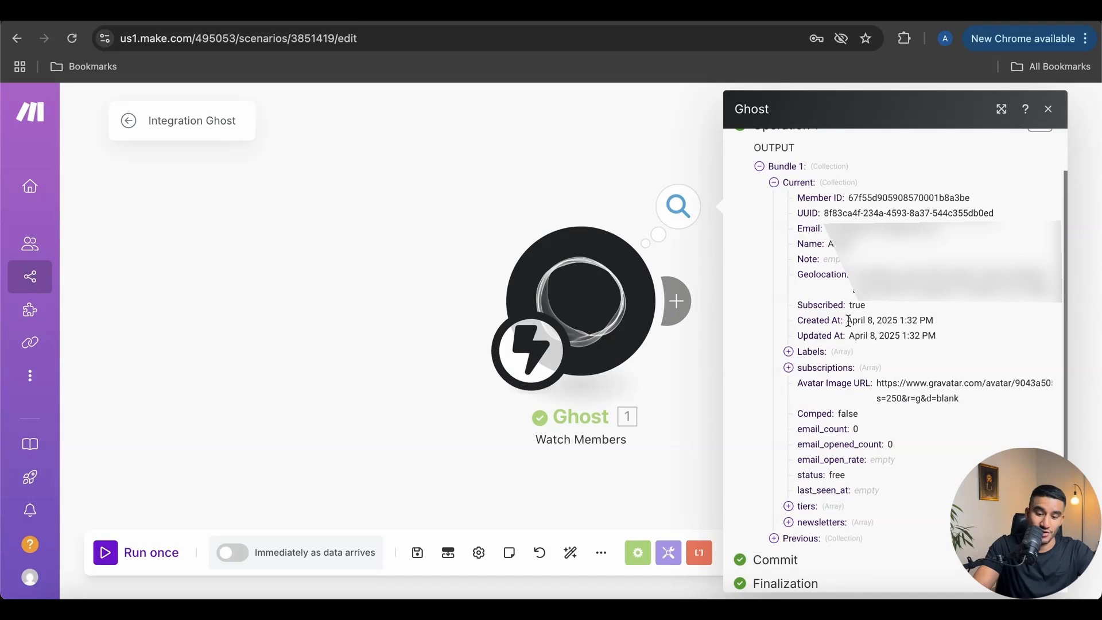
pyautogui.scroll(-1, 850, 321)
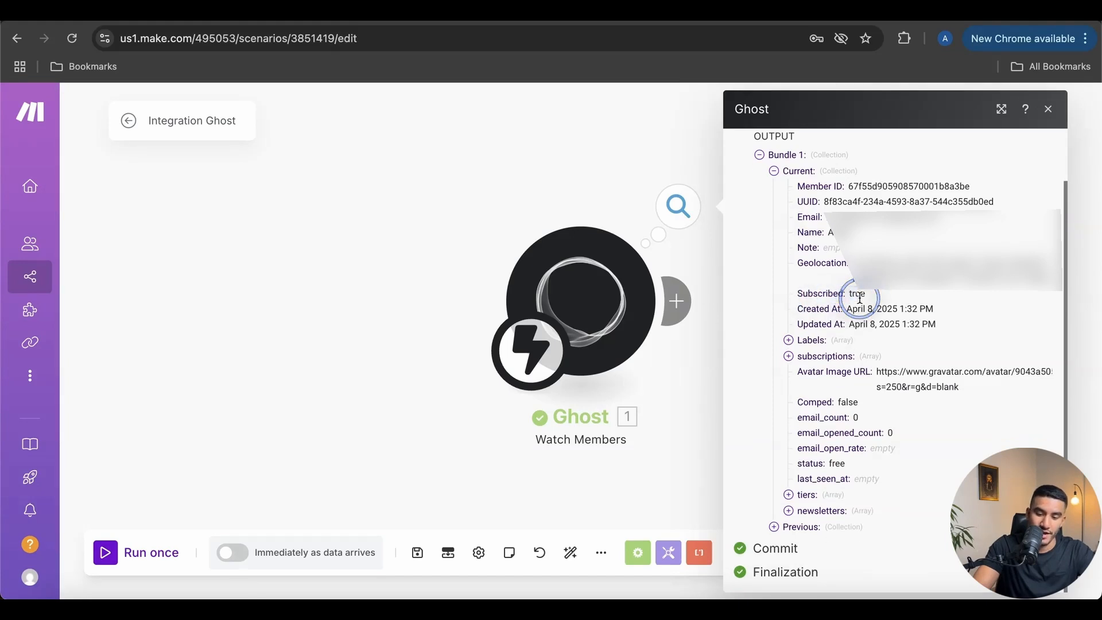
pyautogui.click(789, 341)
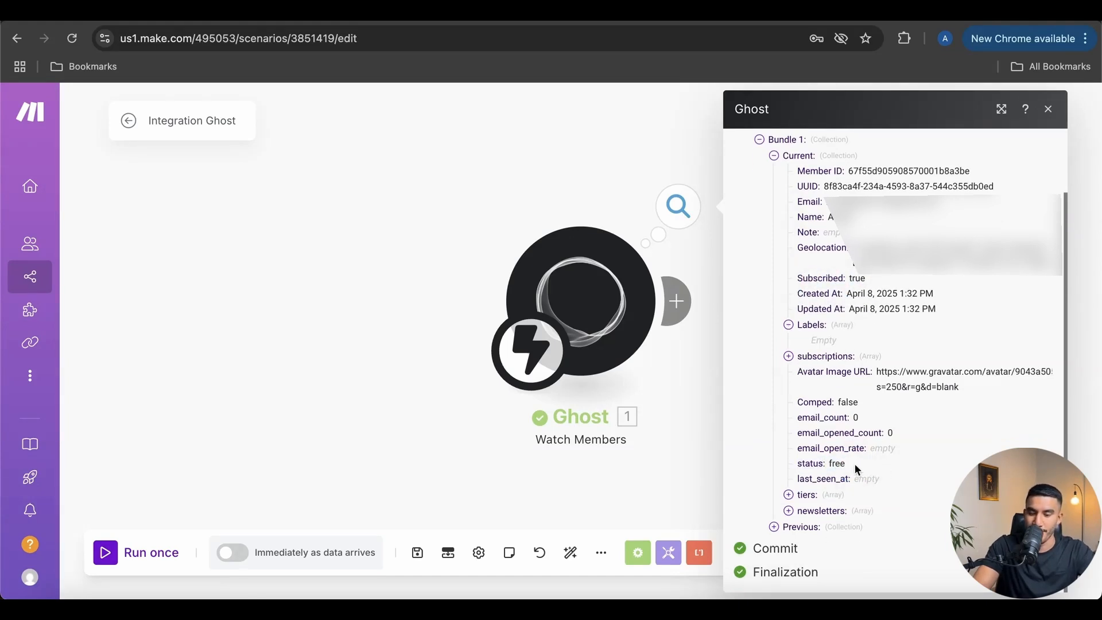
pyautogui.scroll(3, 791, 442)
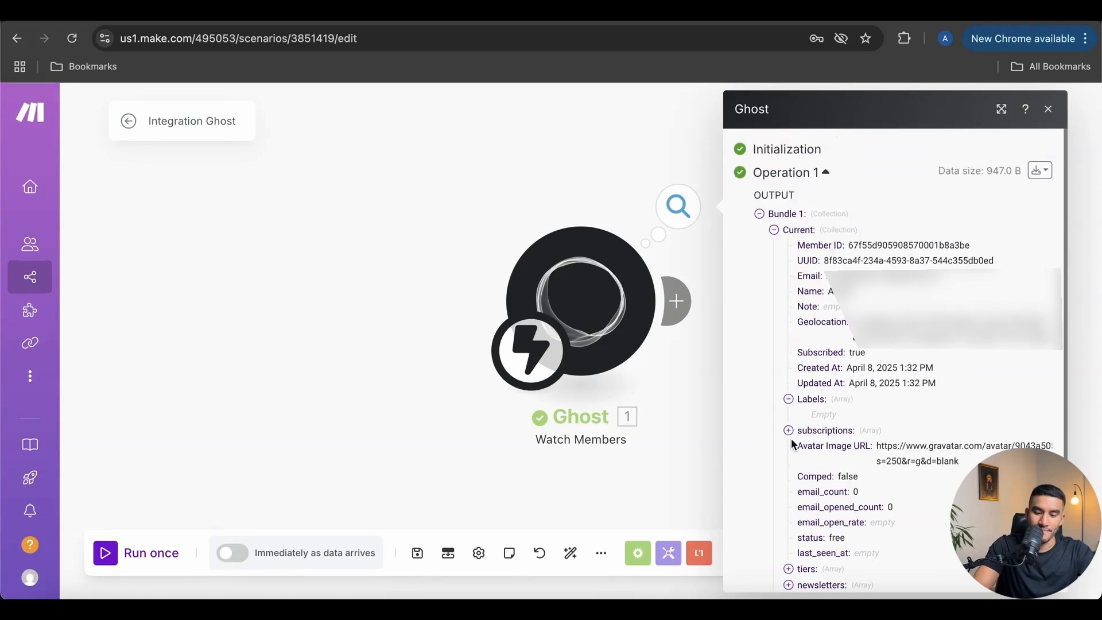
pyautogui.click(759, 217)
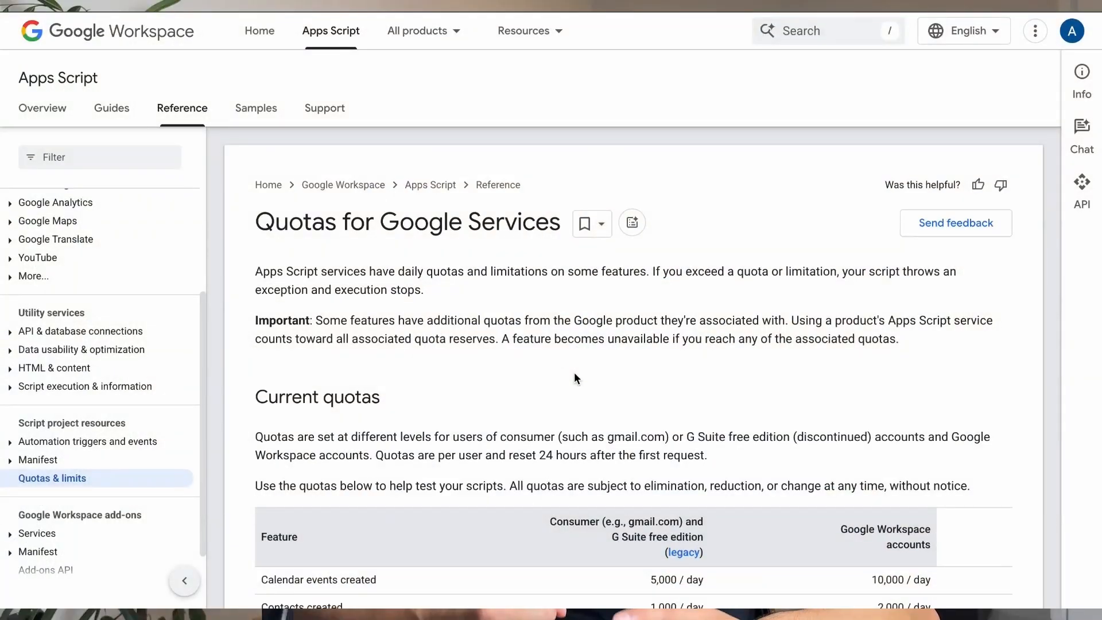
# Scroll through the Apps Script daily Quotas for Google Services table
pyautogui.scroll(-4, 538, 326)
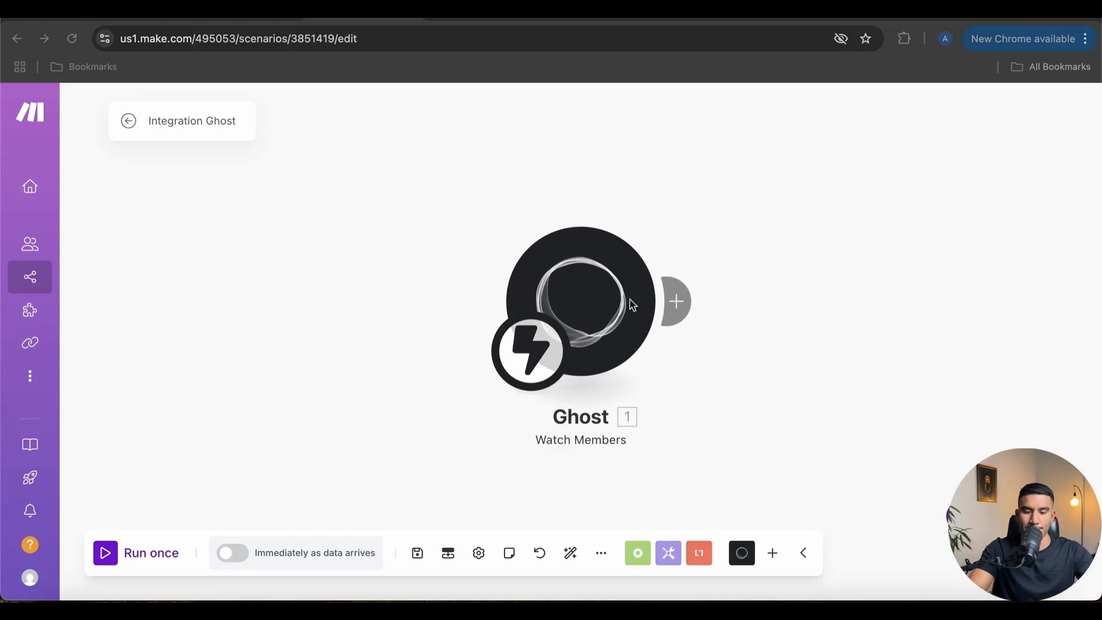
# Search 'gma' and add Gmail's Send an Email module after the Ghost trigger
pyautogui.click(683, 303)
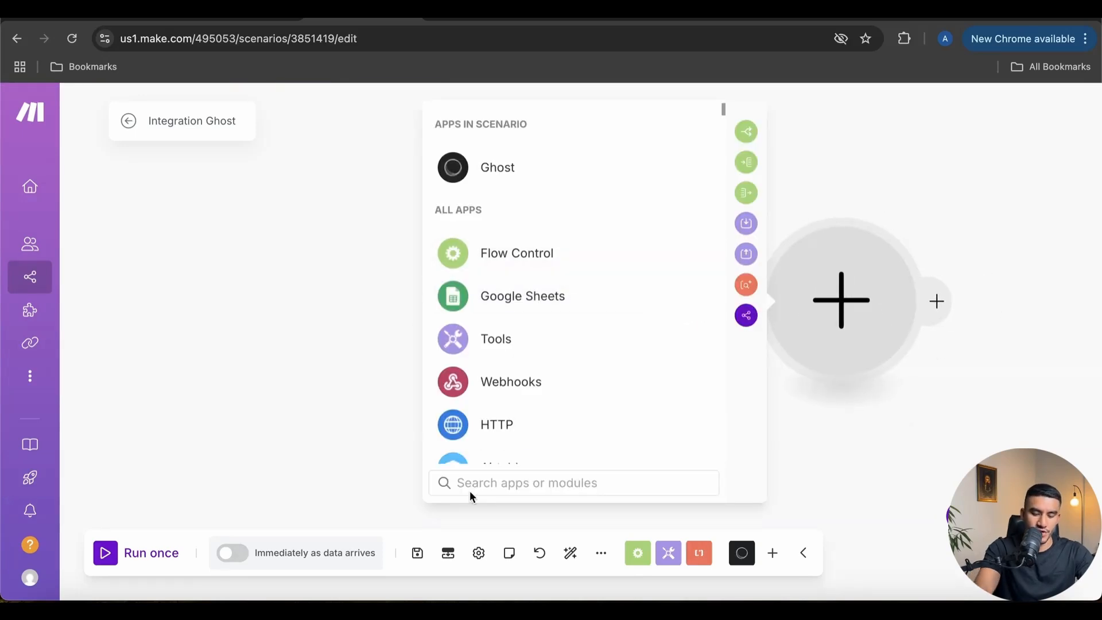
pyautogui.write('gma')
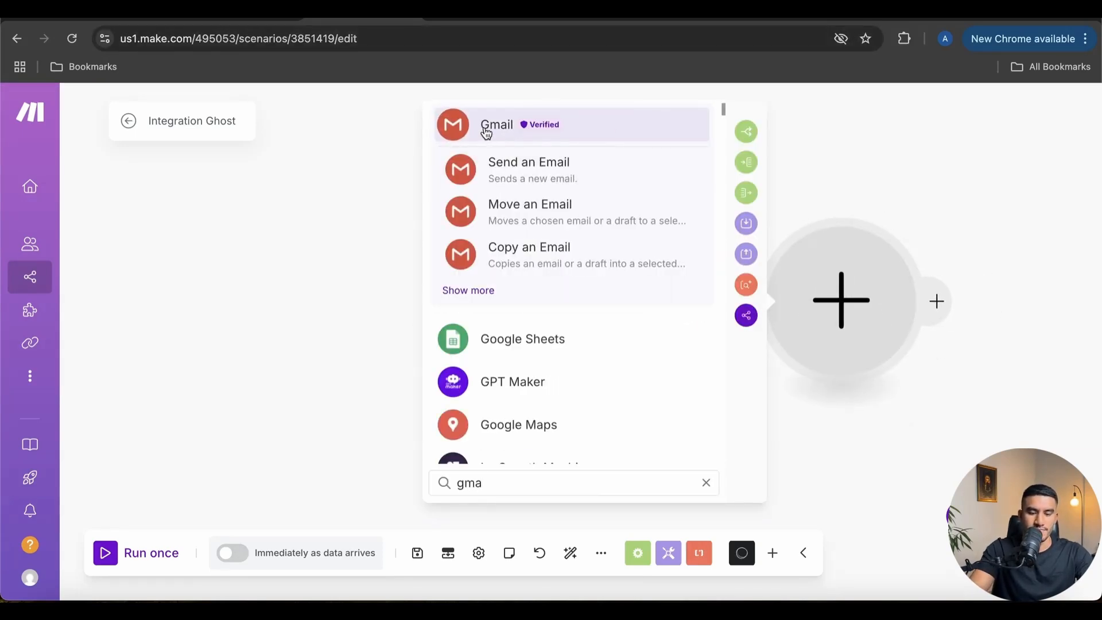
pyautogui.click(487, 132)
pyautogui.scroll(-3, 553, 346)
pyautogui.scroll(-2, 555, 360)
pyautogui.click(546, 400)
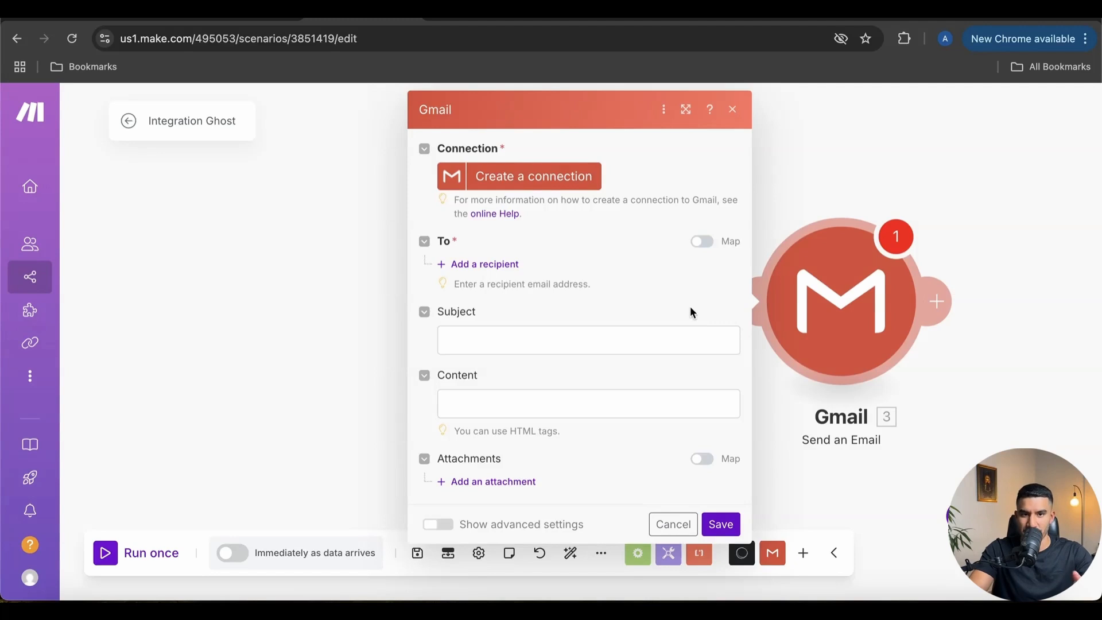
# Create a custom-named Gmail connection and authorize Make's access to the Google account
pyautogui.click(503, 183)
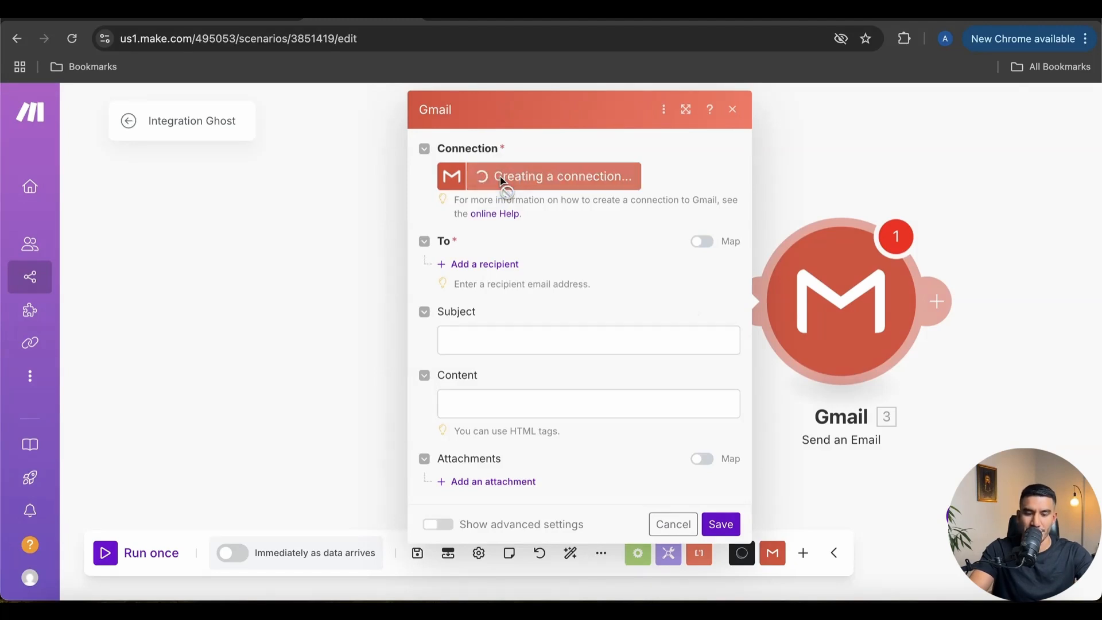
pyautogui.tripleClick(733, 178)
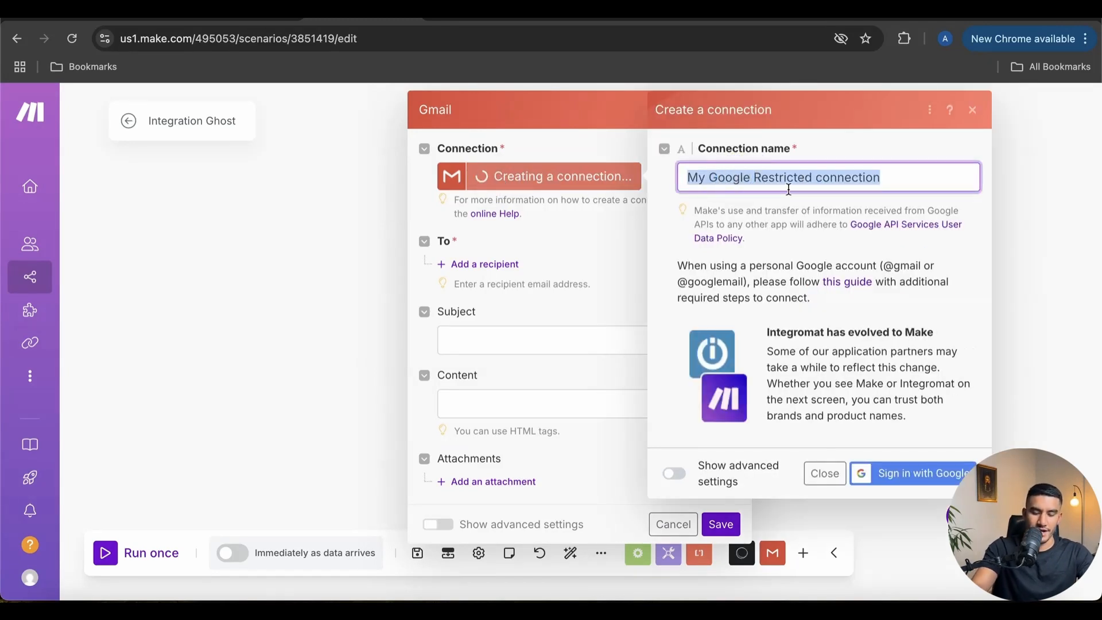
pyautogui.write('Angel Alc')
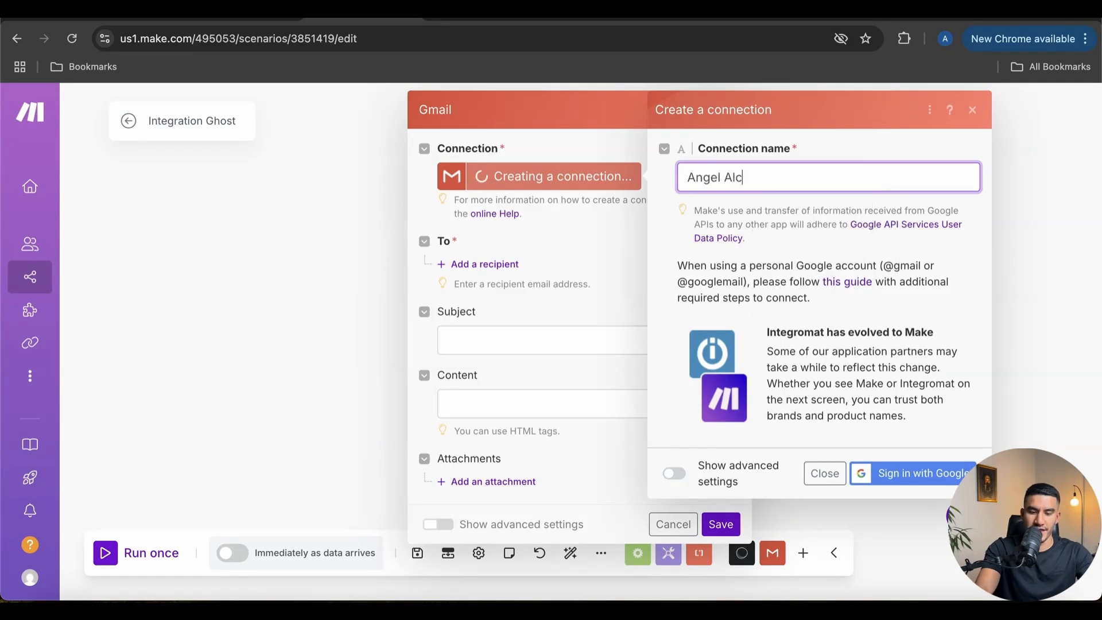
pyautogui.write('hemist Al')
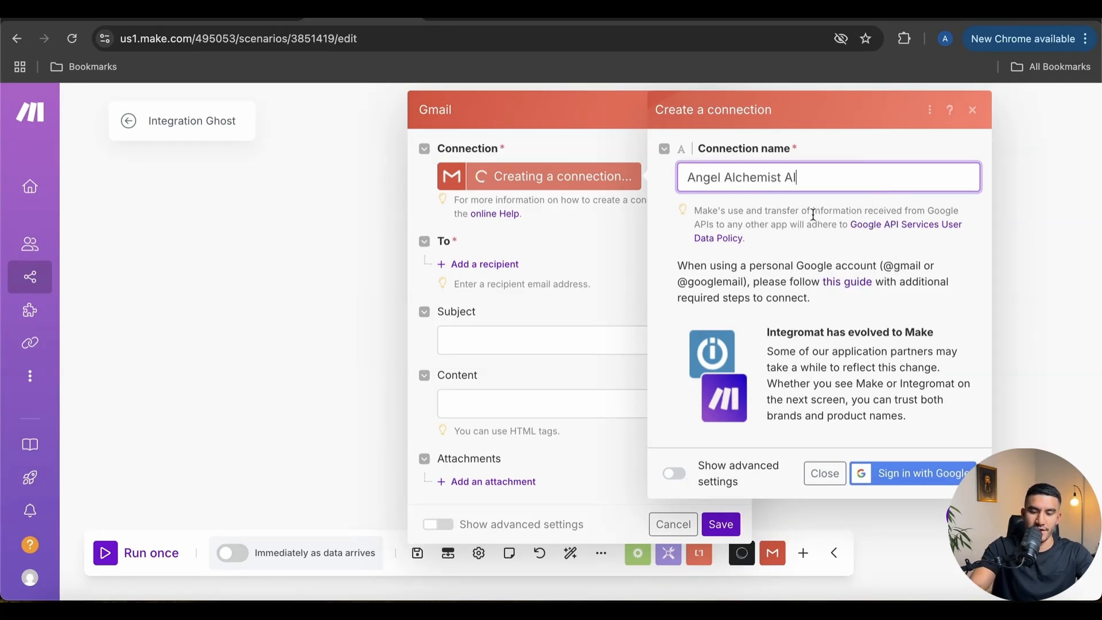
pyautogui.click(915, 477)
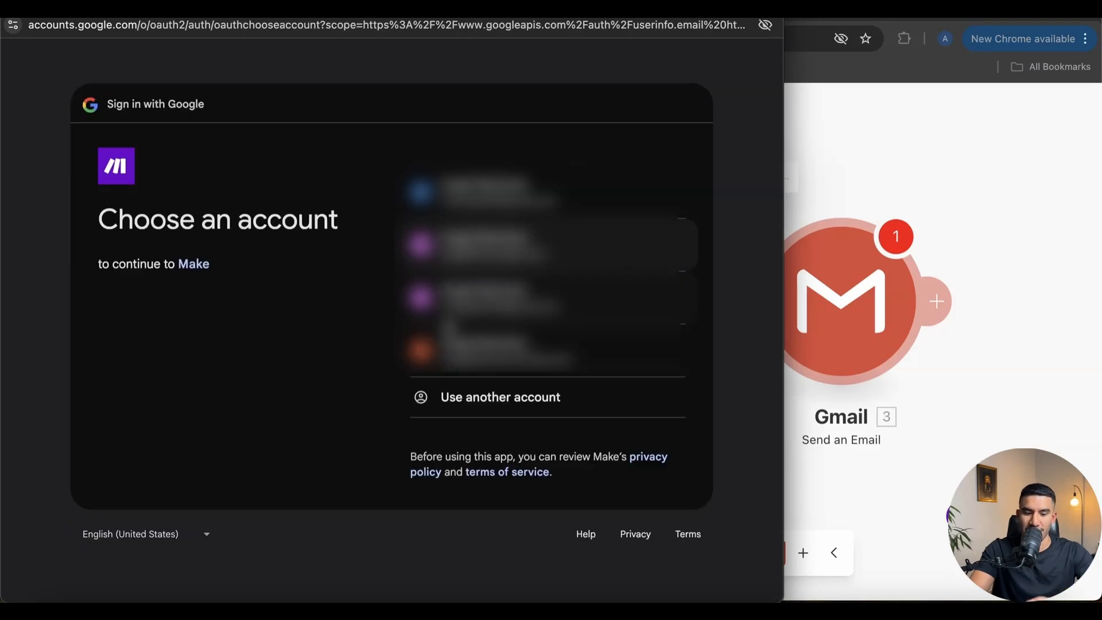
pyautogui.click(485, 351)
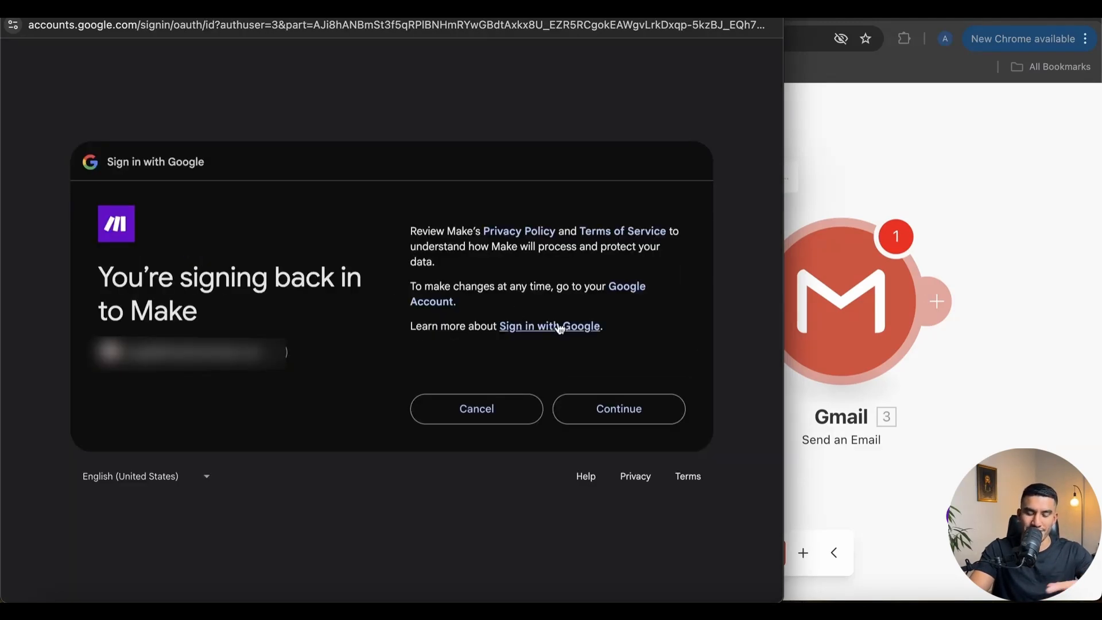
pyautogui.click(610, 409)
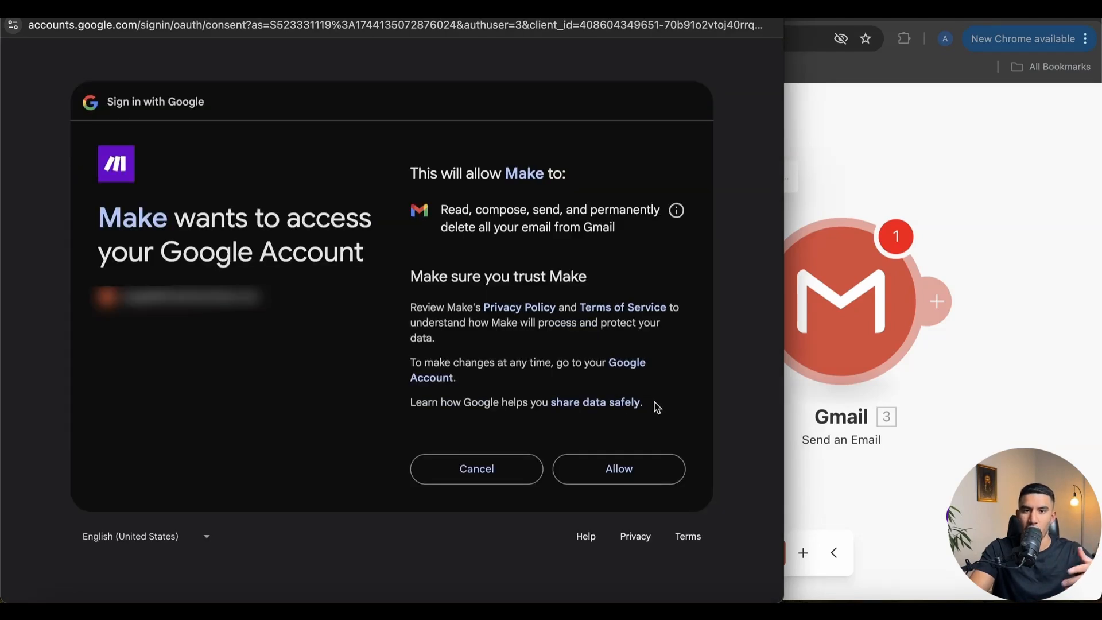
pyautogui.click(627, 481)
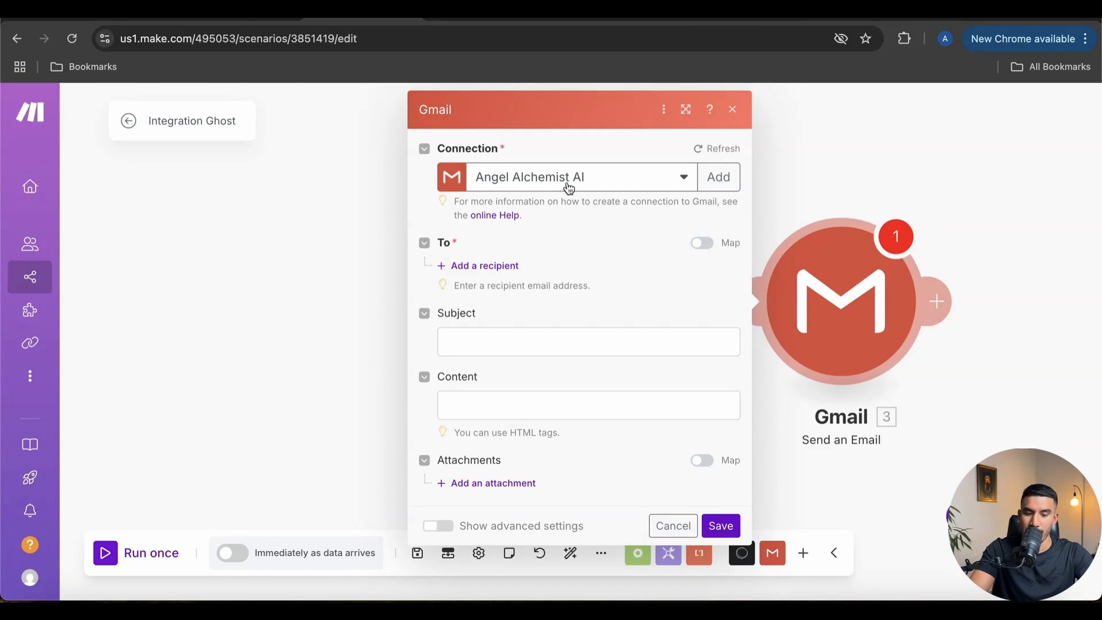
# Map the Ghost member's Email field as the email recipient
pyautogui.click(474, 267)
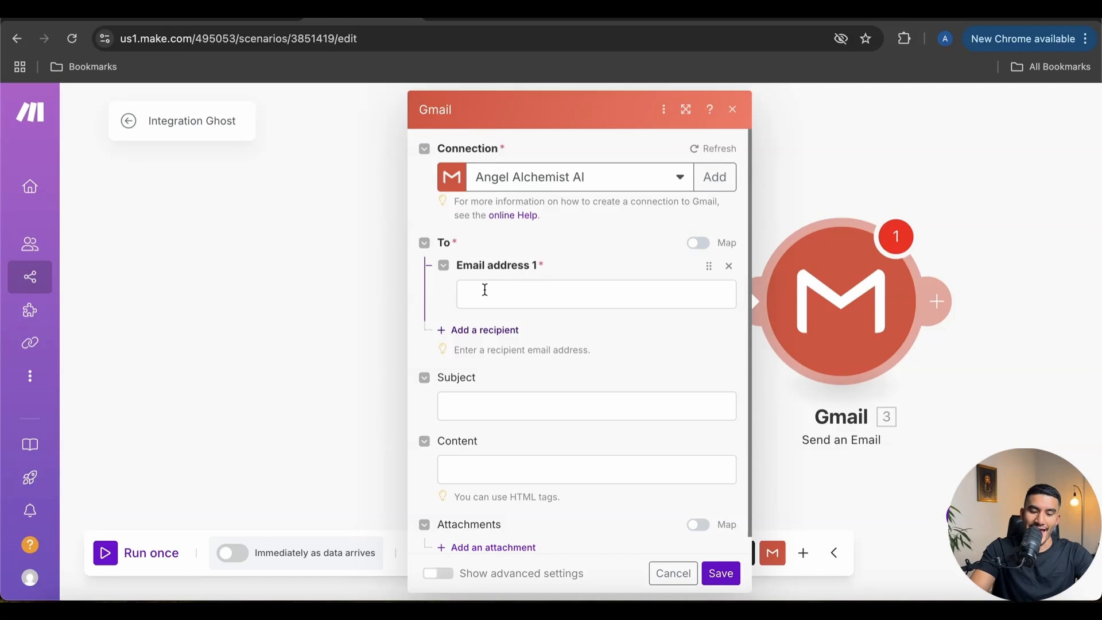
pyautogui.click(521, 294)
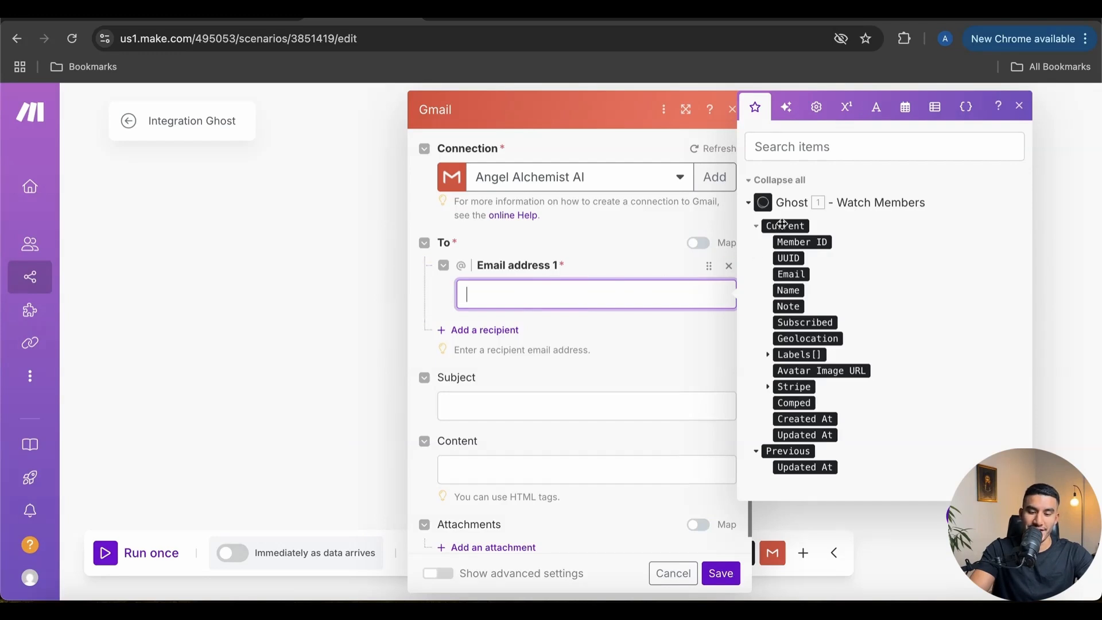
pyautogui.click(810, 274)
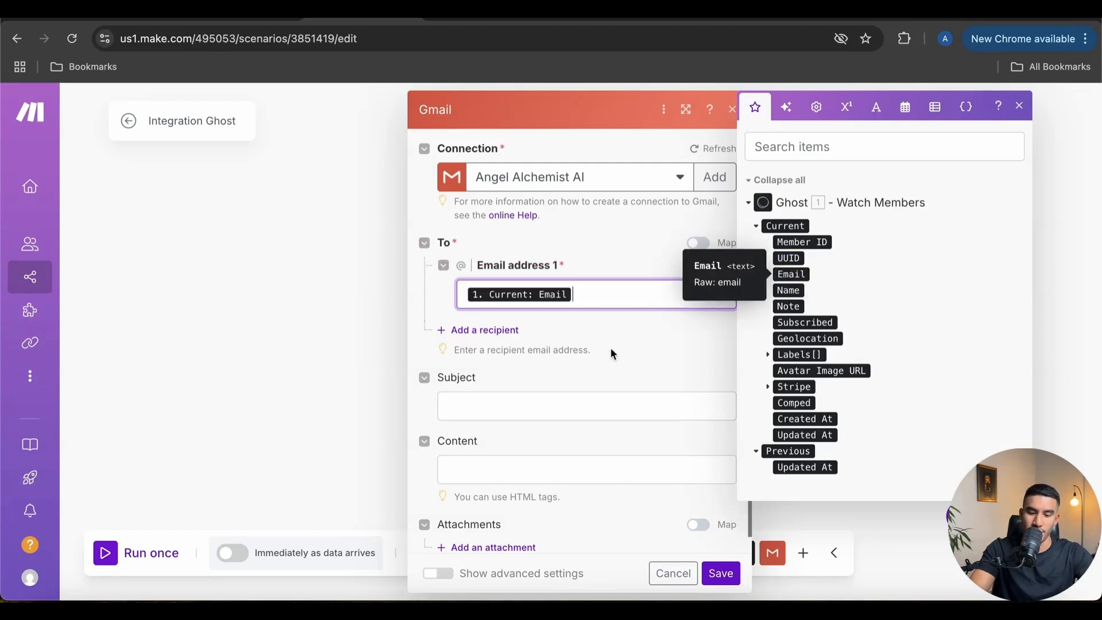
pyautogui.click(595, 358)
pyautogui.click(569, 305)
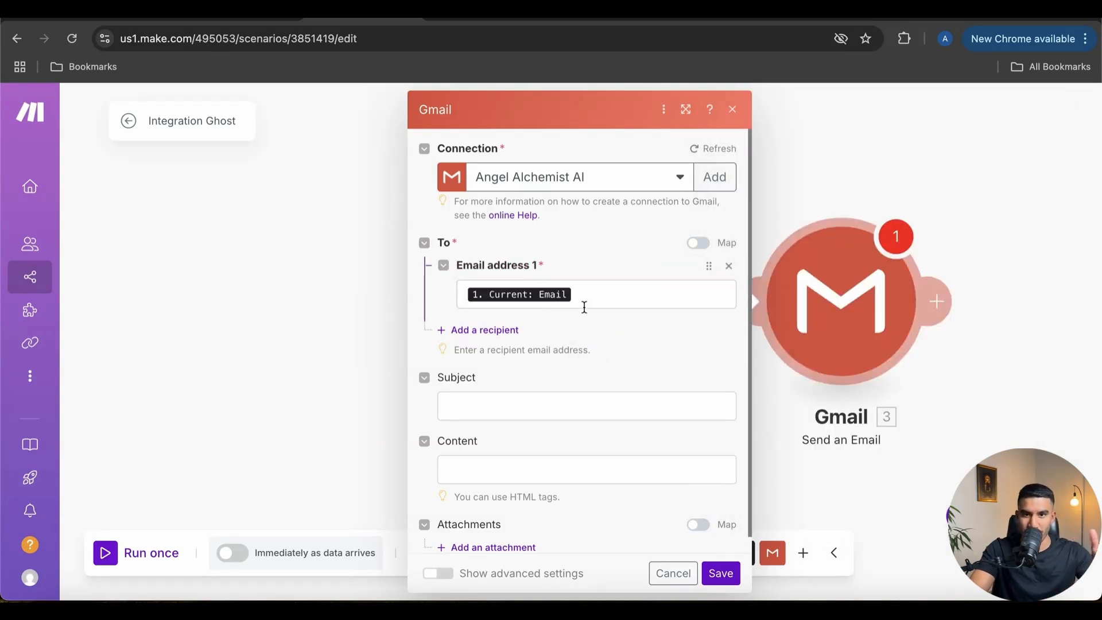
pyautogui.click(570, 365)
pyautogui.scroll(-1, 569, 365)
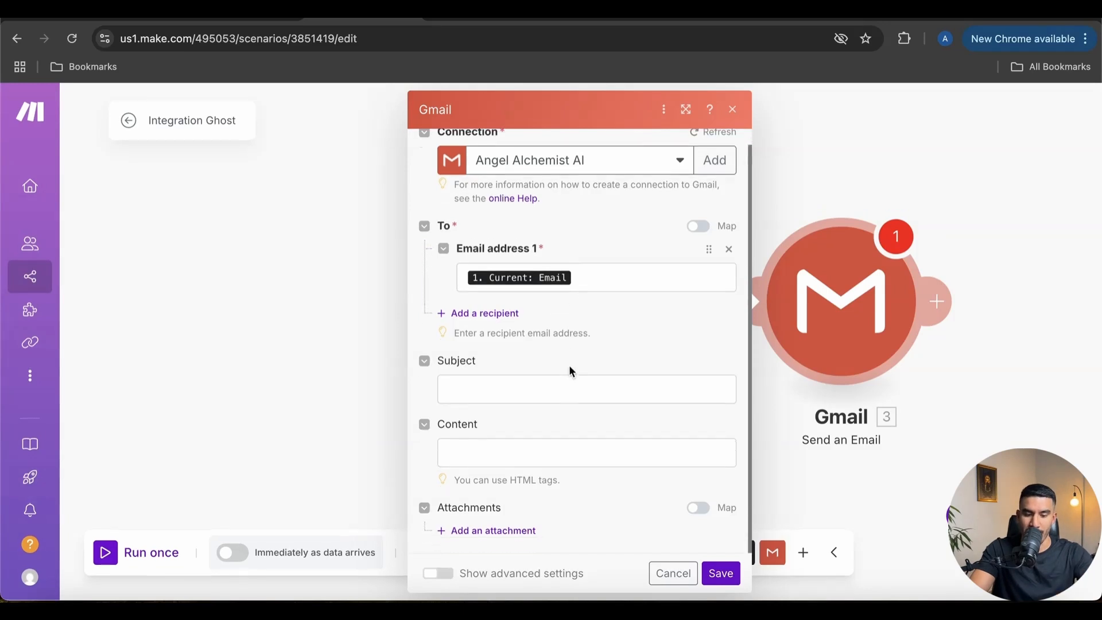
# Set subject 'Welcome Email' and body 'Hello this a test email! Welcome!!!', then save
pyautogui.click(511, 391)
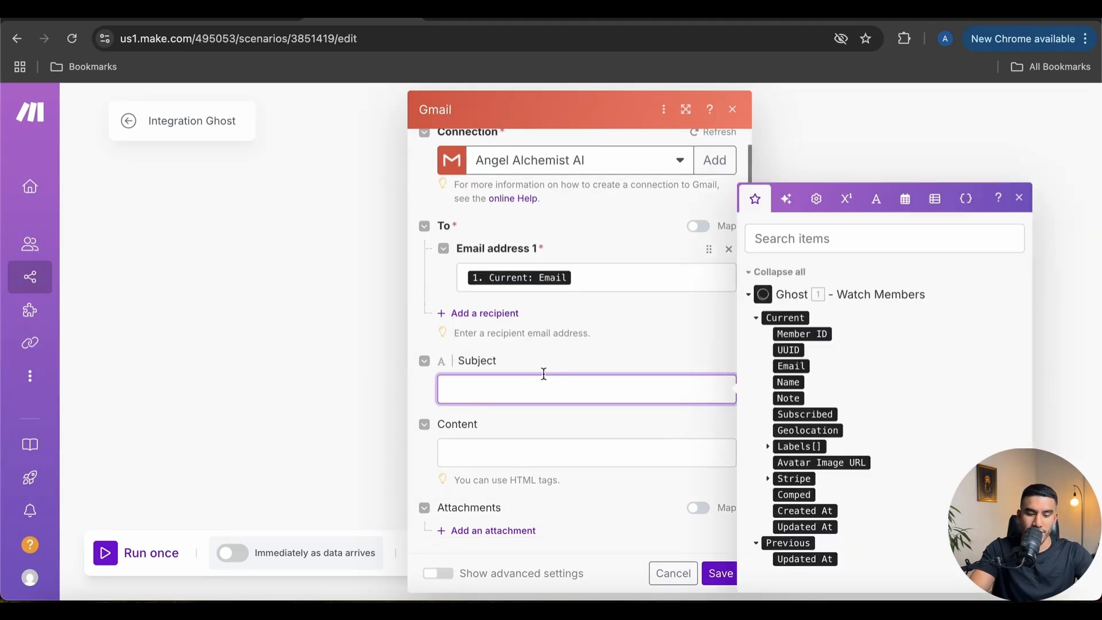
pyautogui.write('Welcome Email')
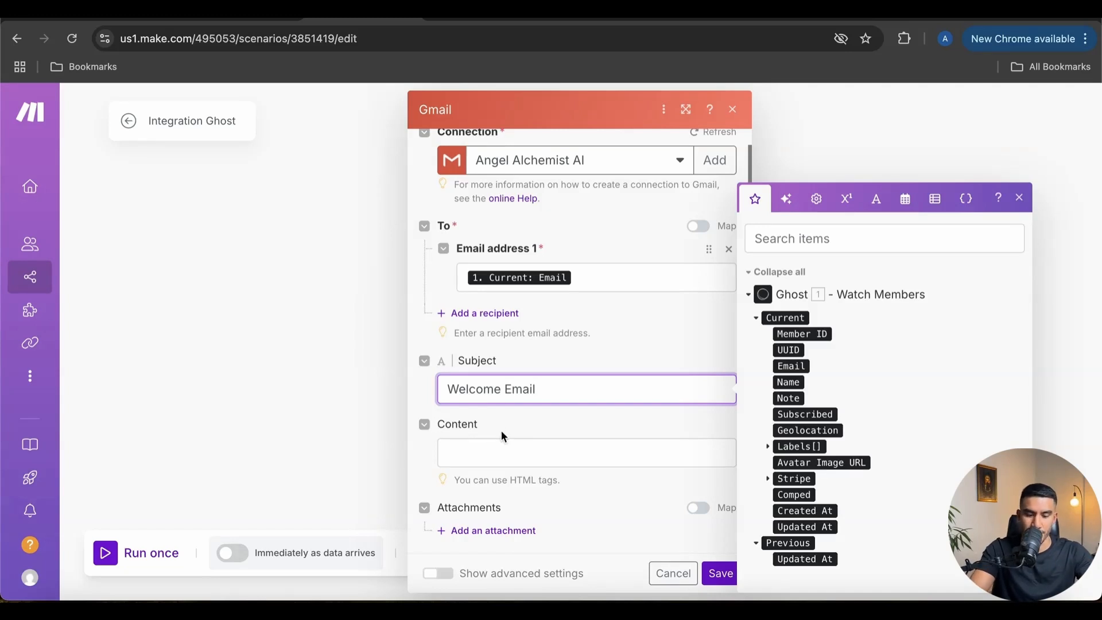
pyautogui.click(479, 451)
pyautogui.write('Hello this a test email! Welcome!!!!')
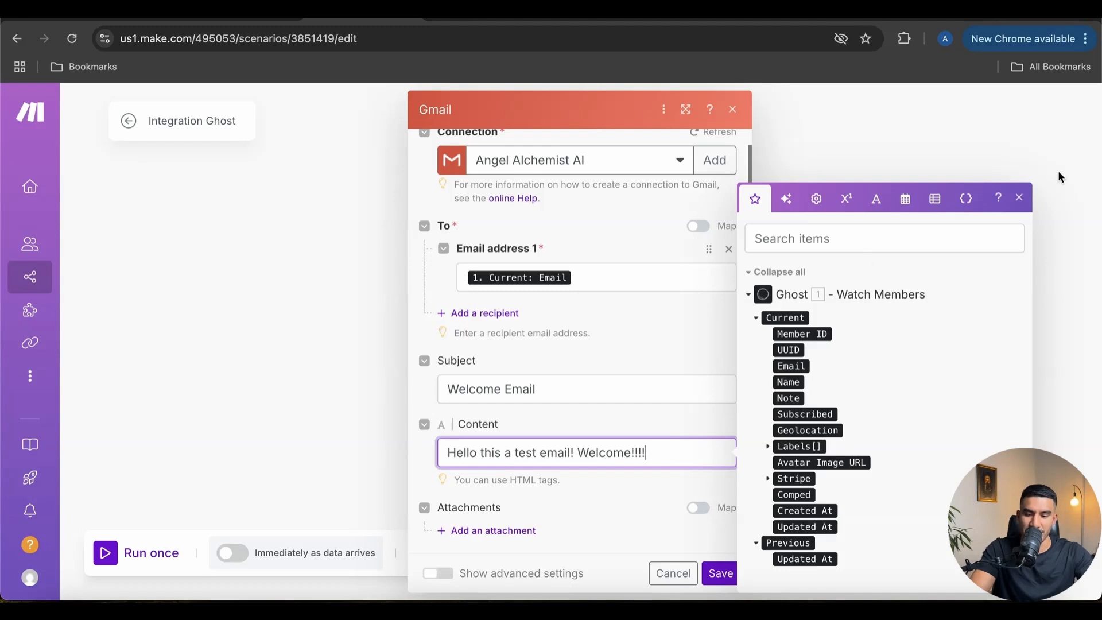
pyautogui.click(1020, 198)
pyautogui.click(727, 585)
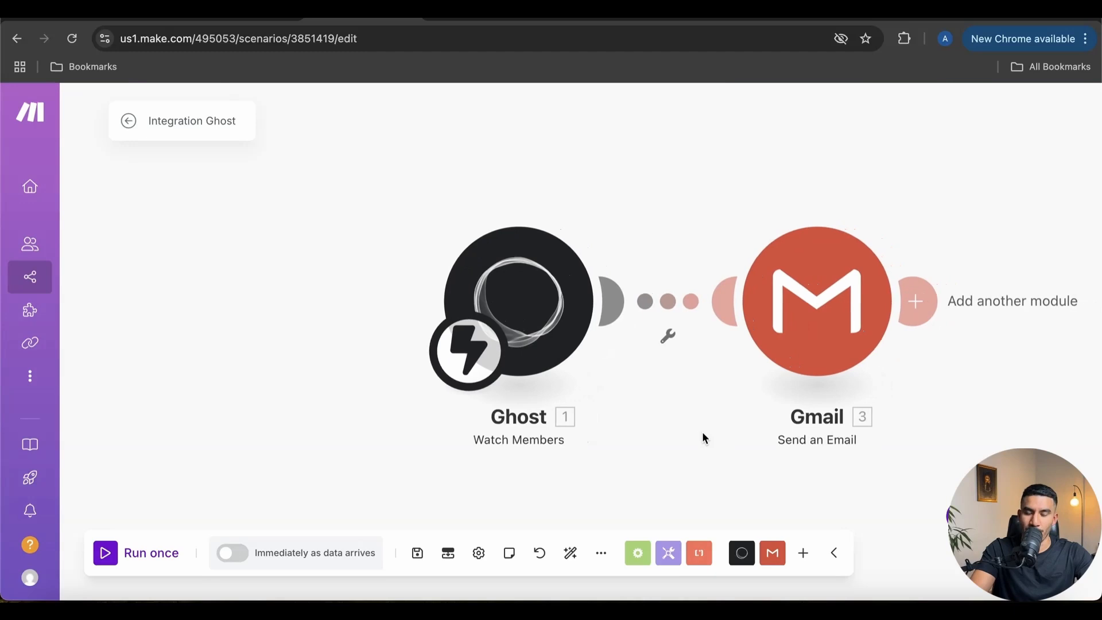
# Run only the Gmail module with a test address and open the received welcome email
pyautogui.rightClick(801, 322)
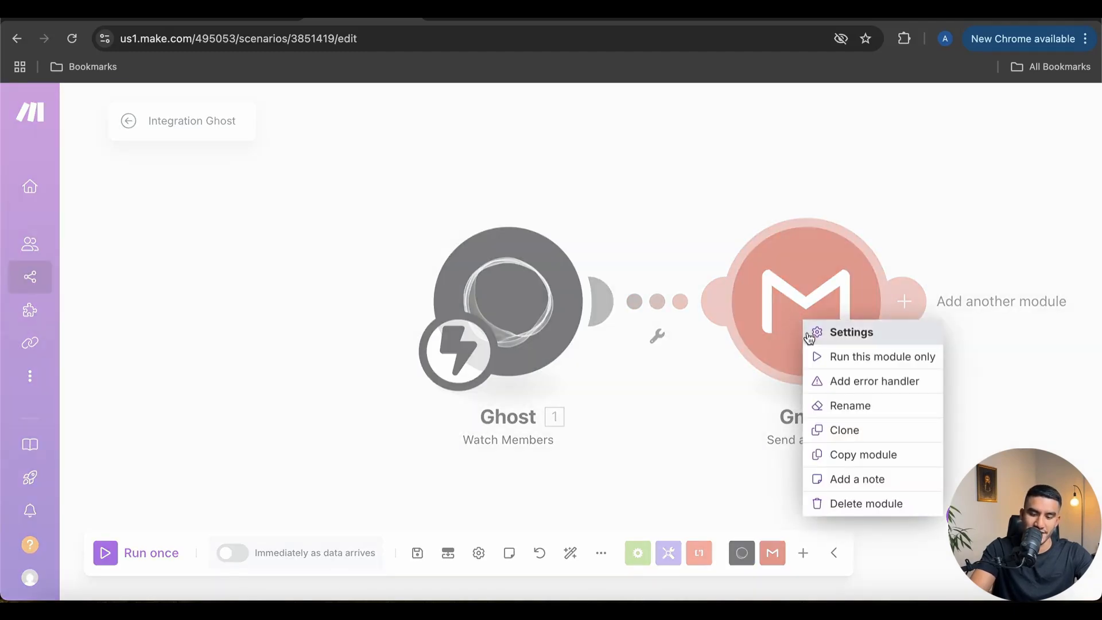
pyautogui.click(833, 357)
pyautogui.click(494, 411)
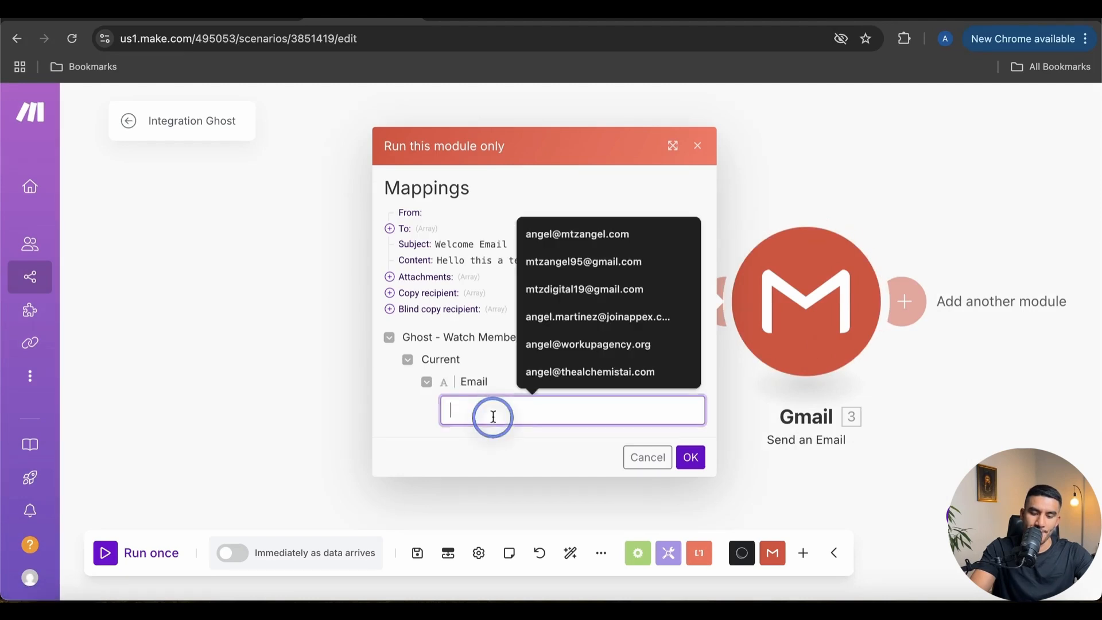
pyautogui.click(482, 195)
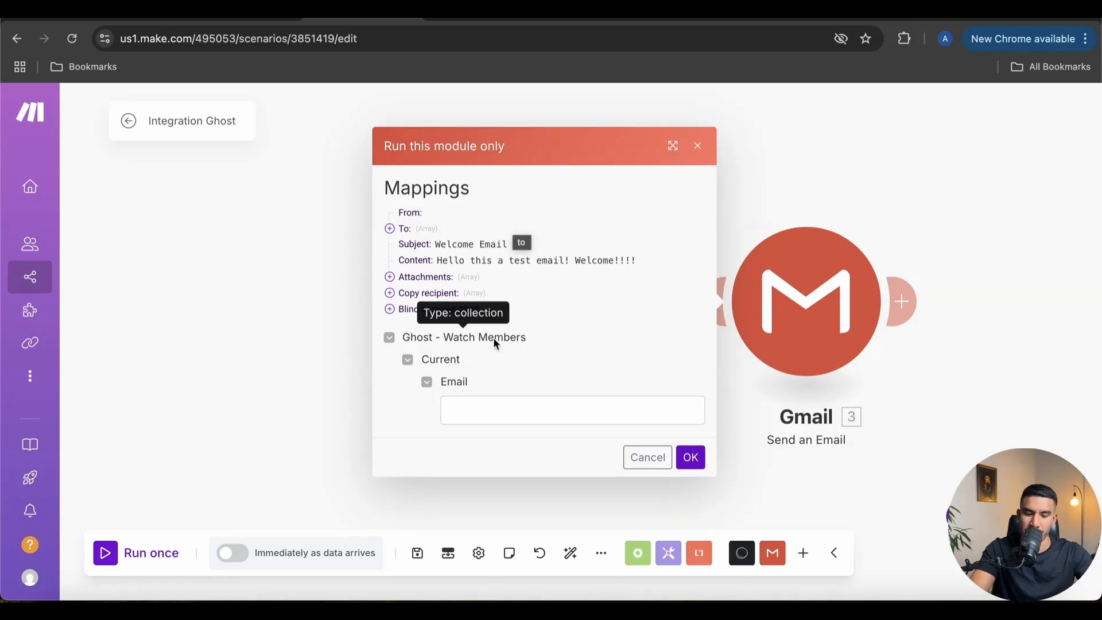
pyautogui.click(480, 418)
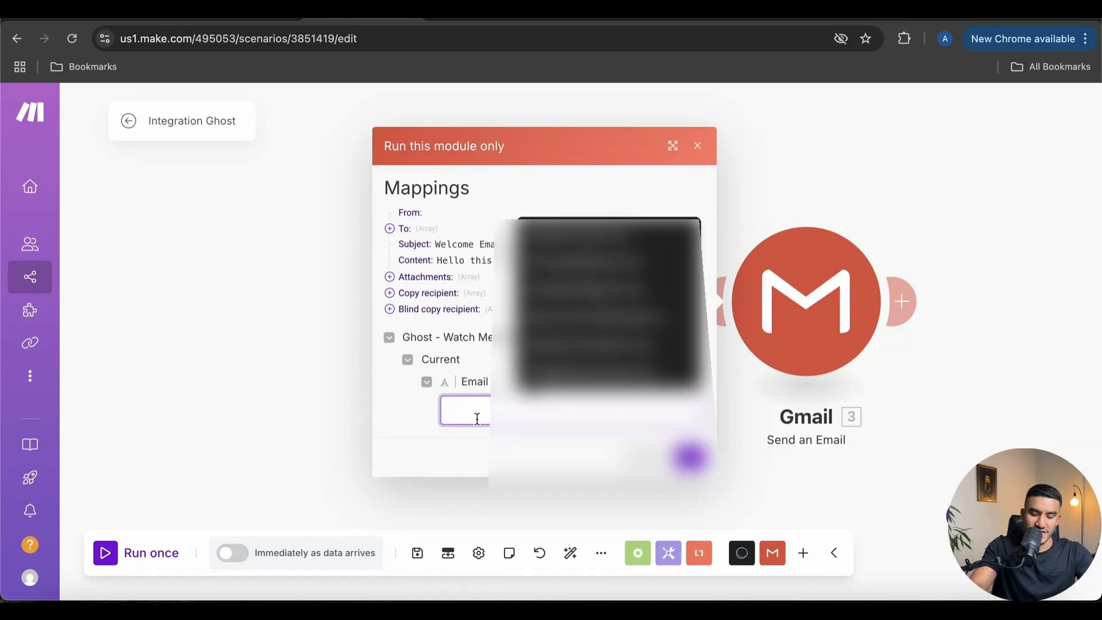
pyautogui.write('mt')
pyautogui.press('BackSpace')
pyautogui.press('BackSpace')
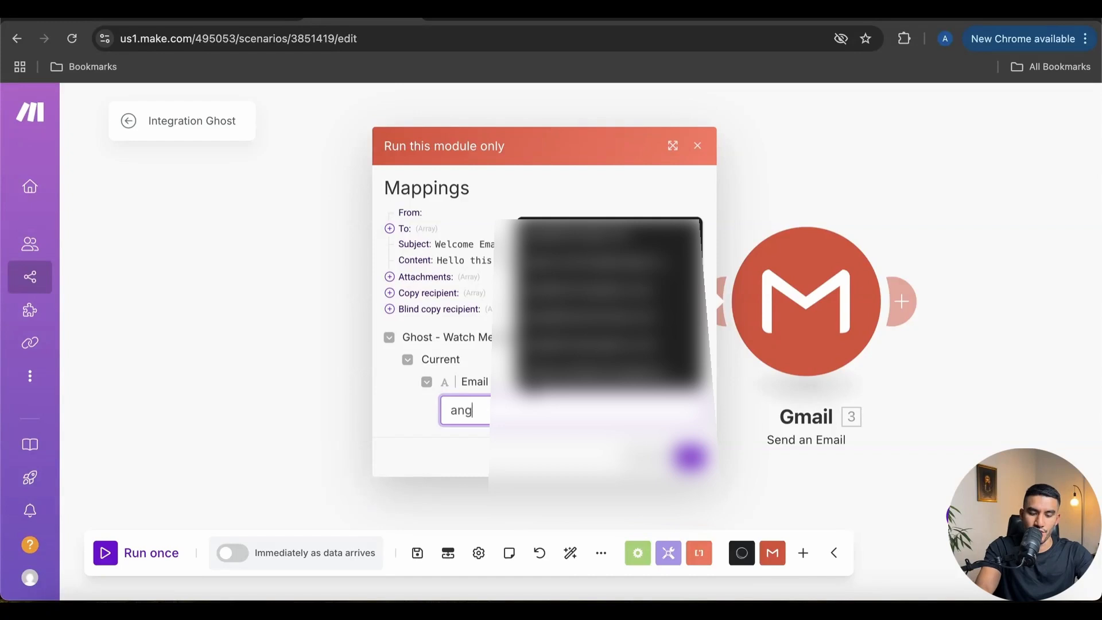
pyautogui.click(582, 316)
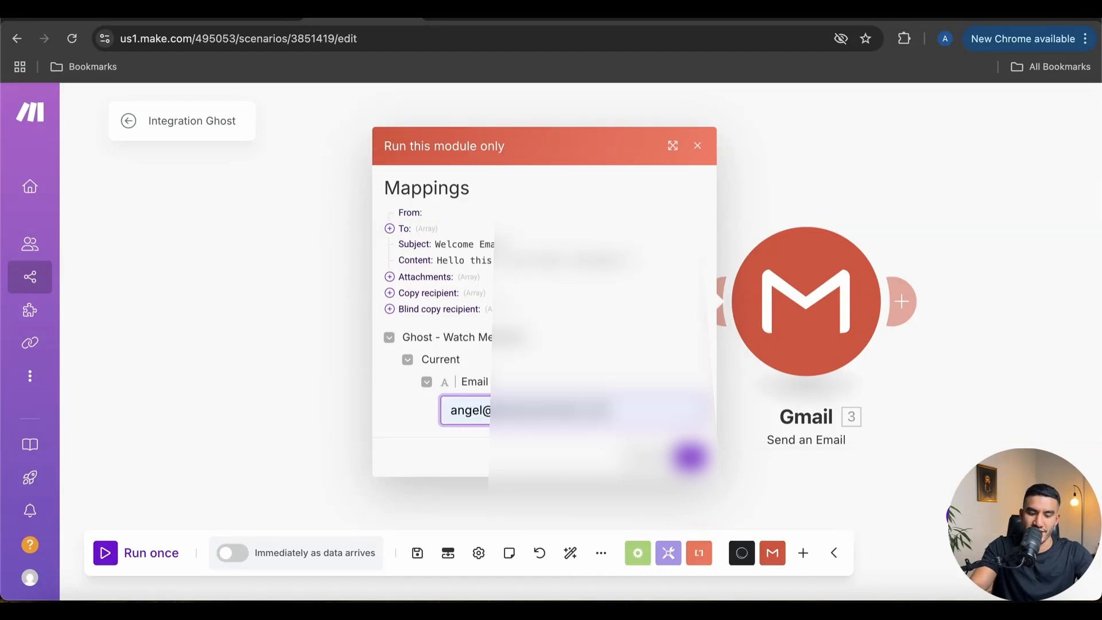
pyautogui.click(690, 457)
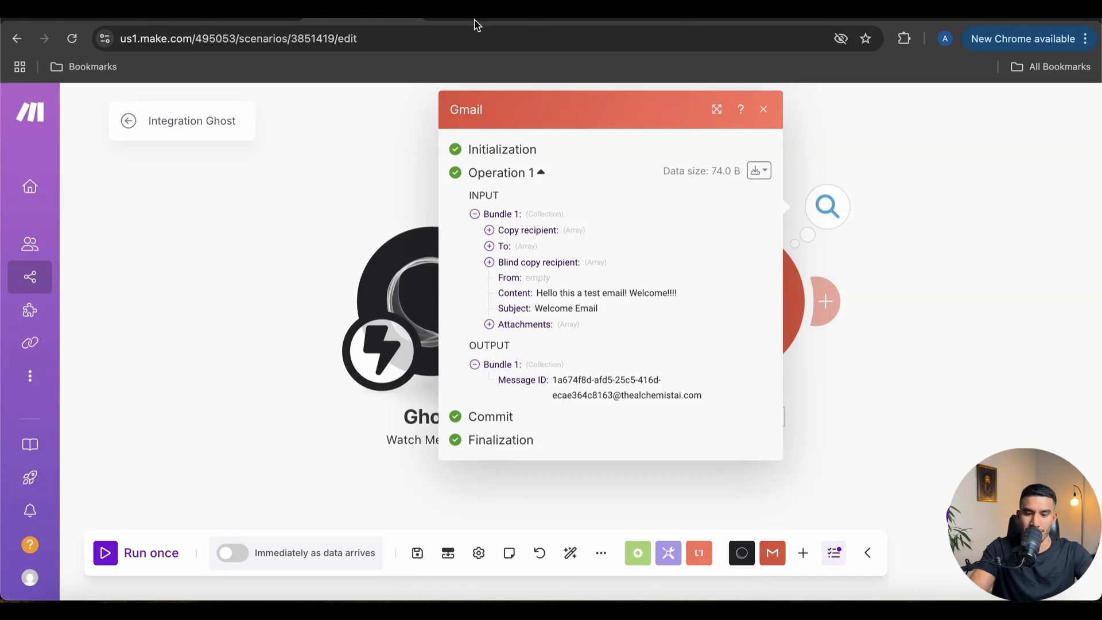
pyautogui.click(942, 13)
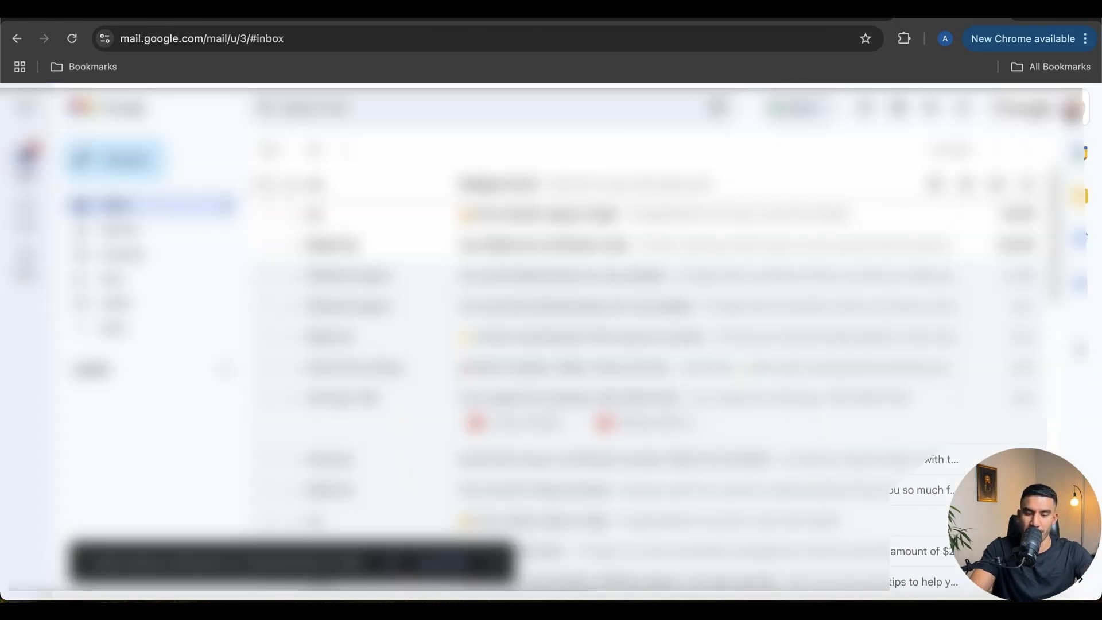
pyautogui.click(406, 247)
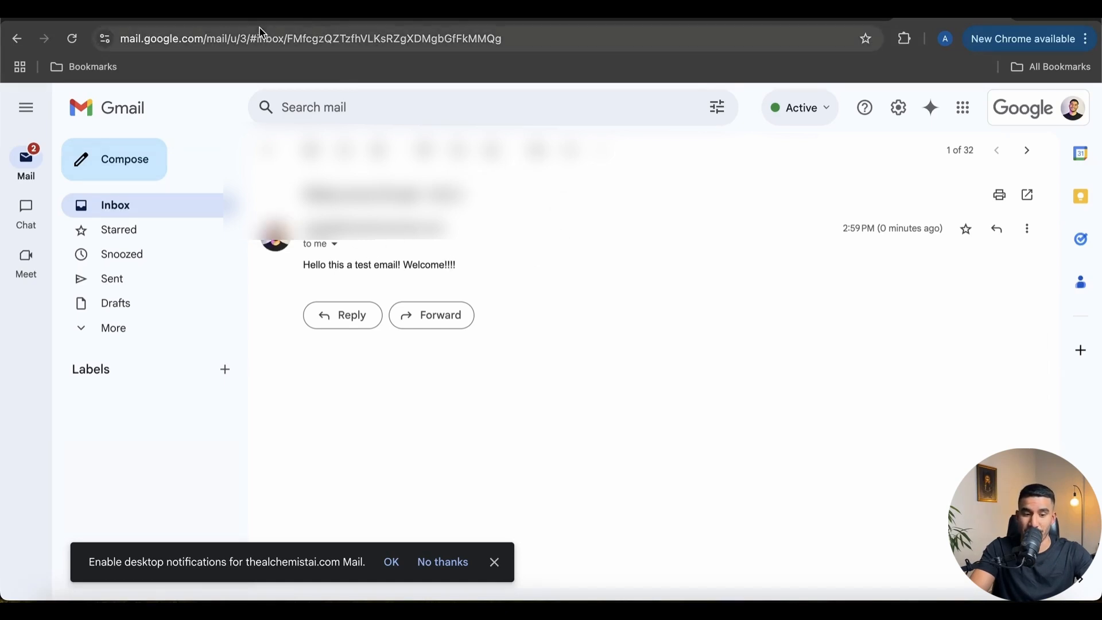
# Save the Integration Ghost scenario's unsaved changes and turn the scenario ON
pyautogui.click(229, 25)
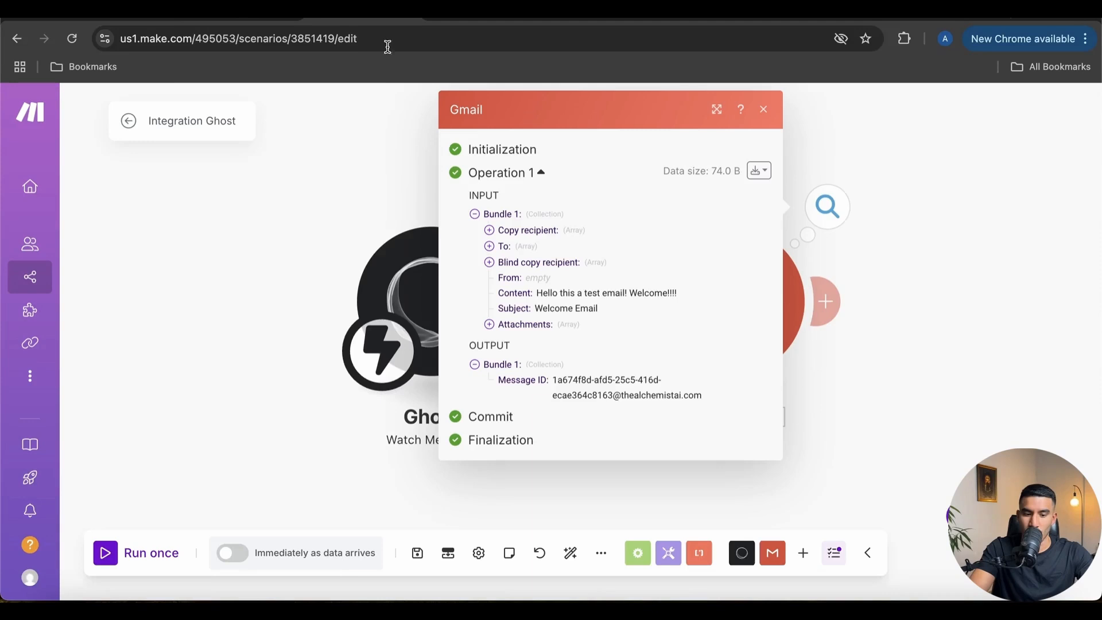
pyautogui.click(766, 111)
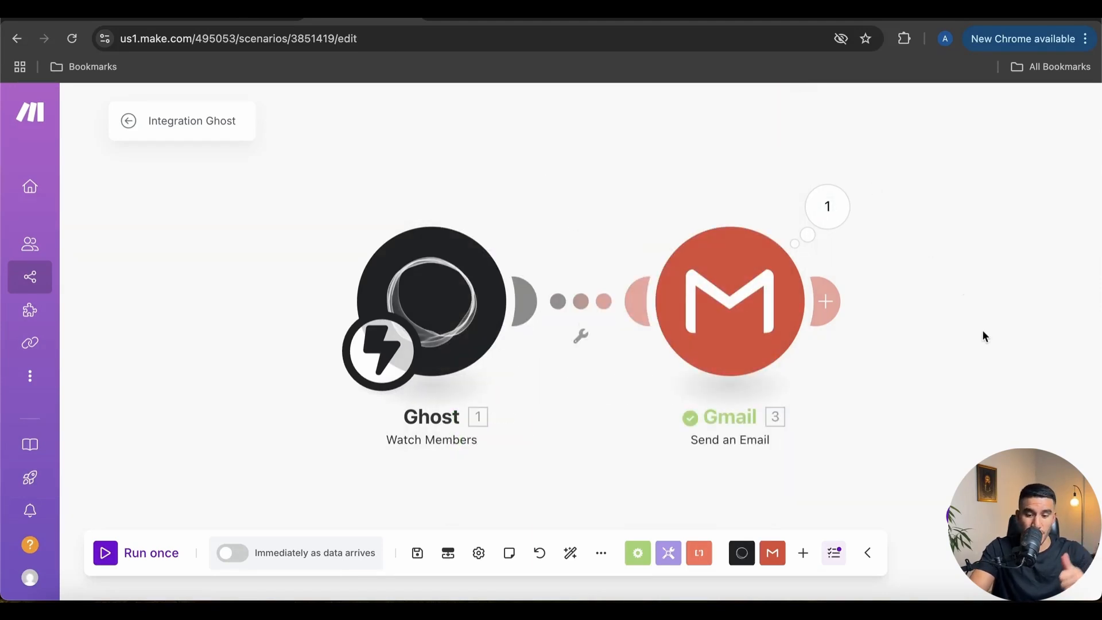
pyautogui.click(129, 123)
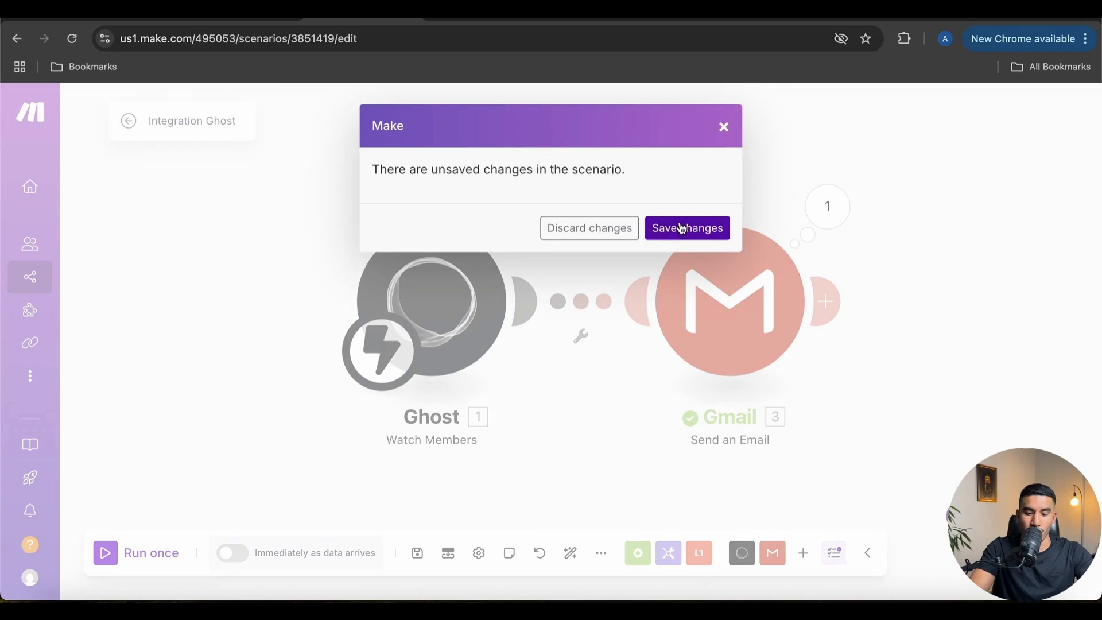
pyautogui.click(685, 228)
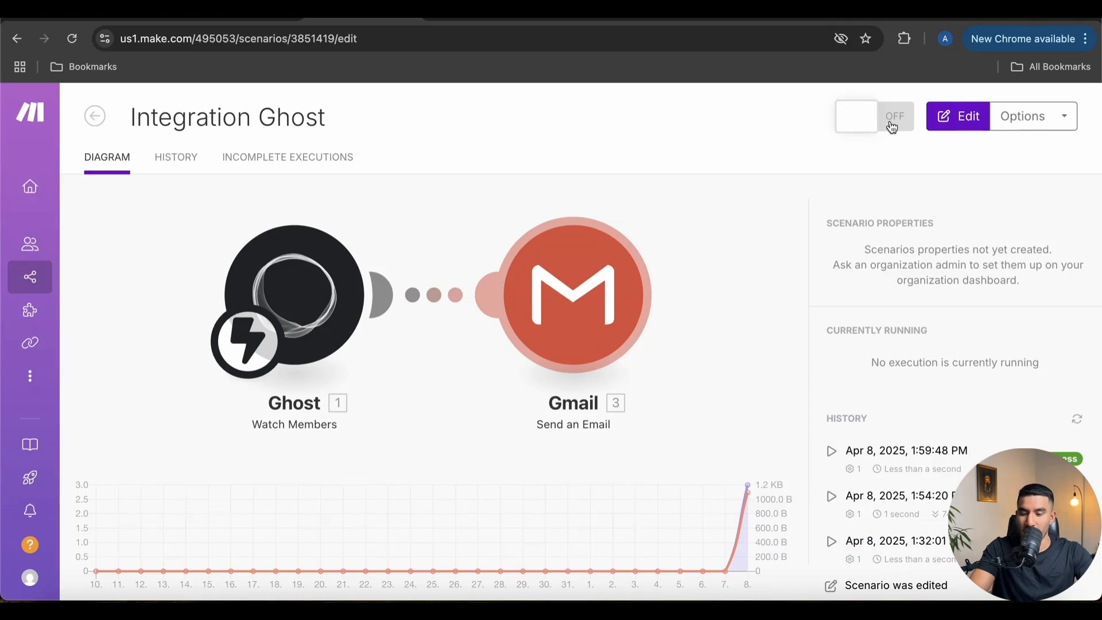
pyautogui.click(896, 125)
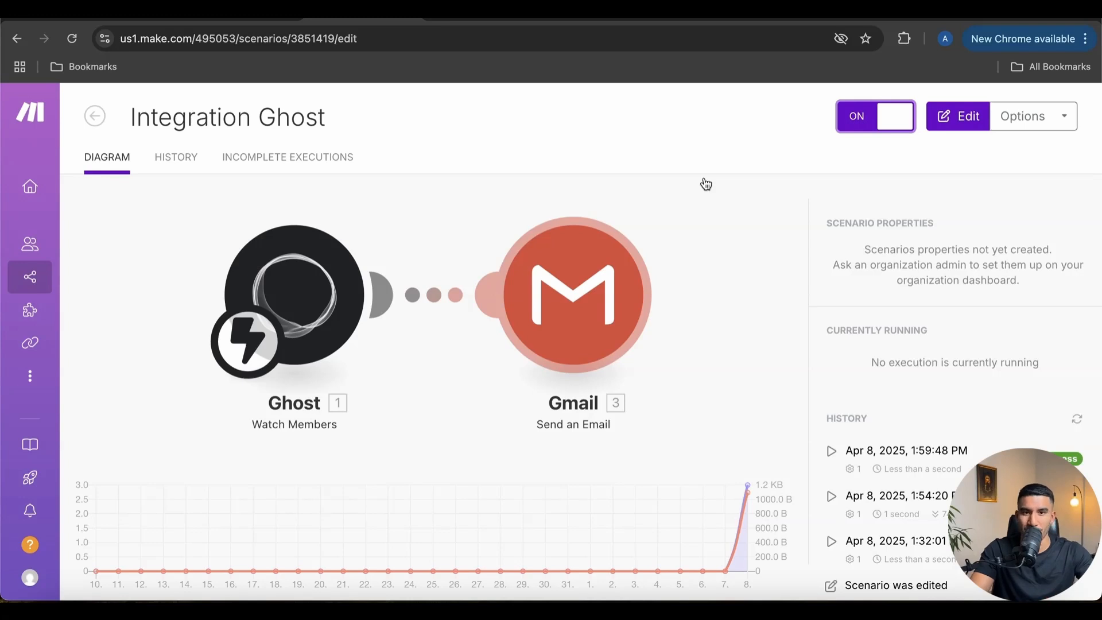
pyautogui.click(689, 229)
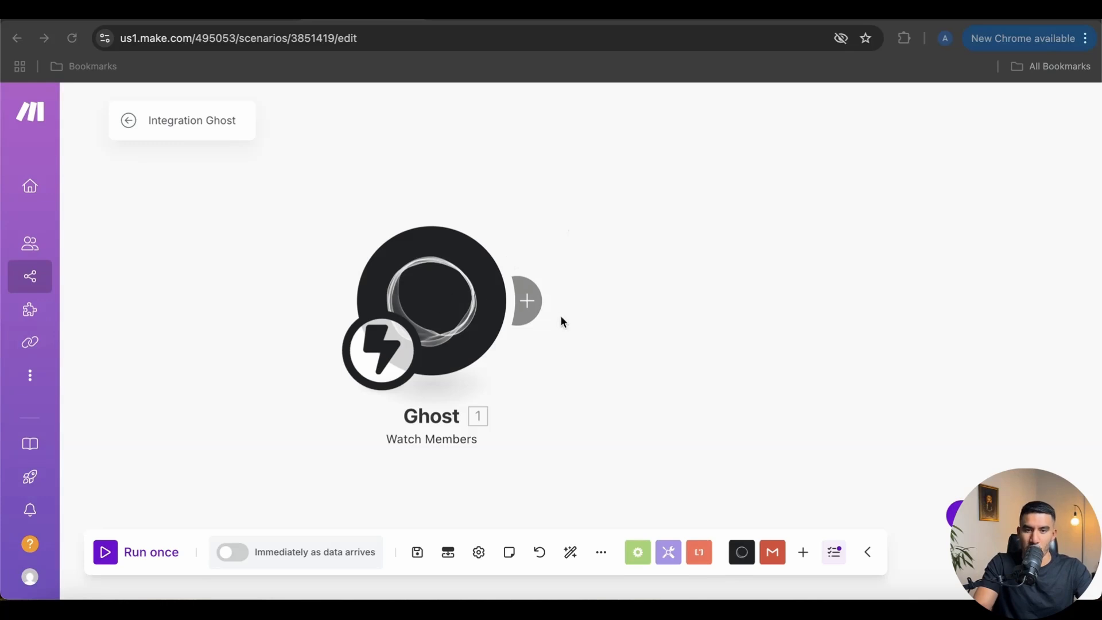
# Search 'mailgun' and add Mailgun's Send an Email action after the Ghost trigger
pyautogui.click(531, 309)
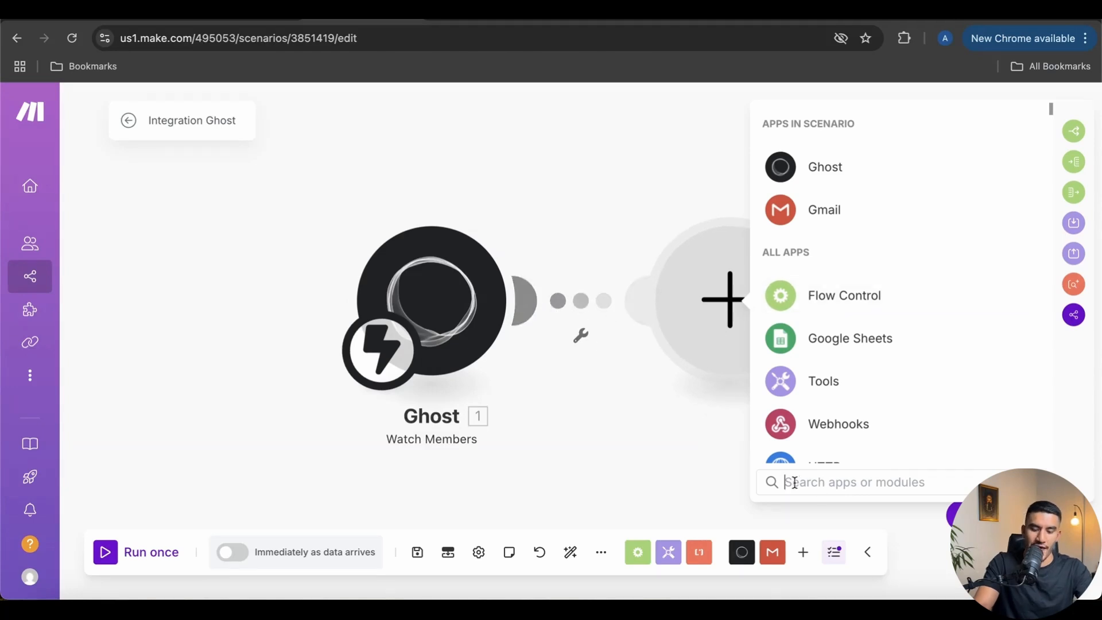
pyautogui.write('mail')
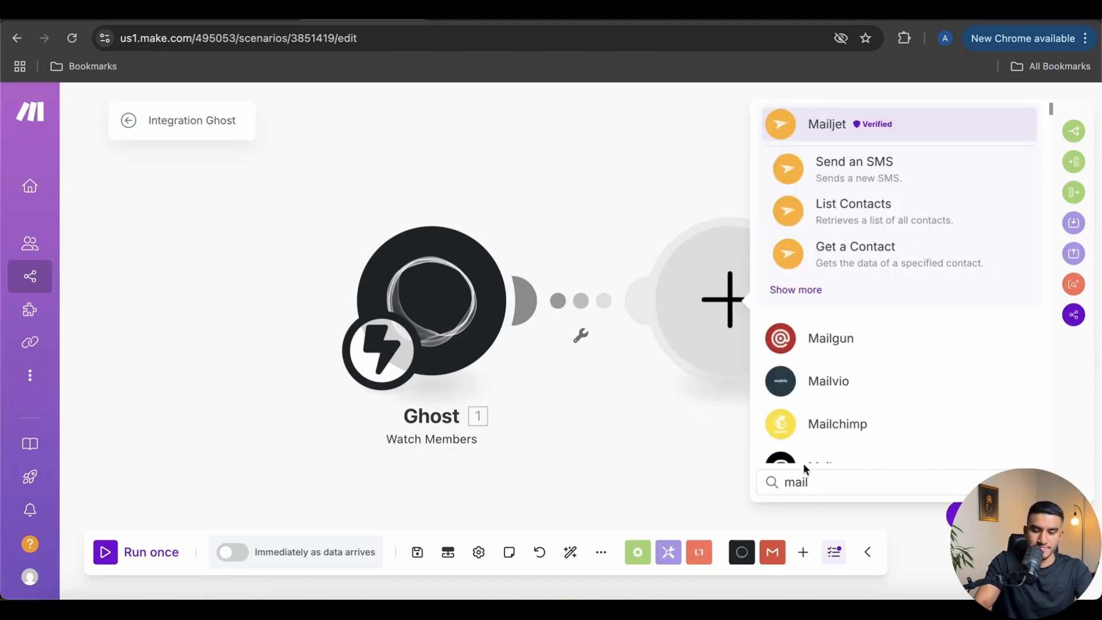
pyautogui.write('gun')
pyautogui.click(836, 123)
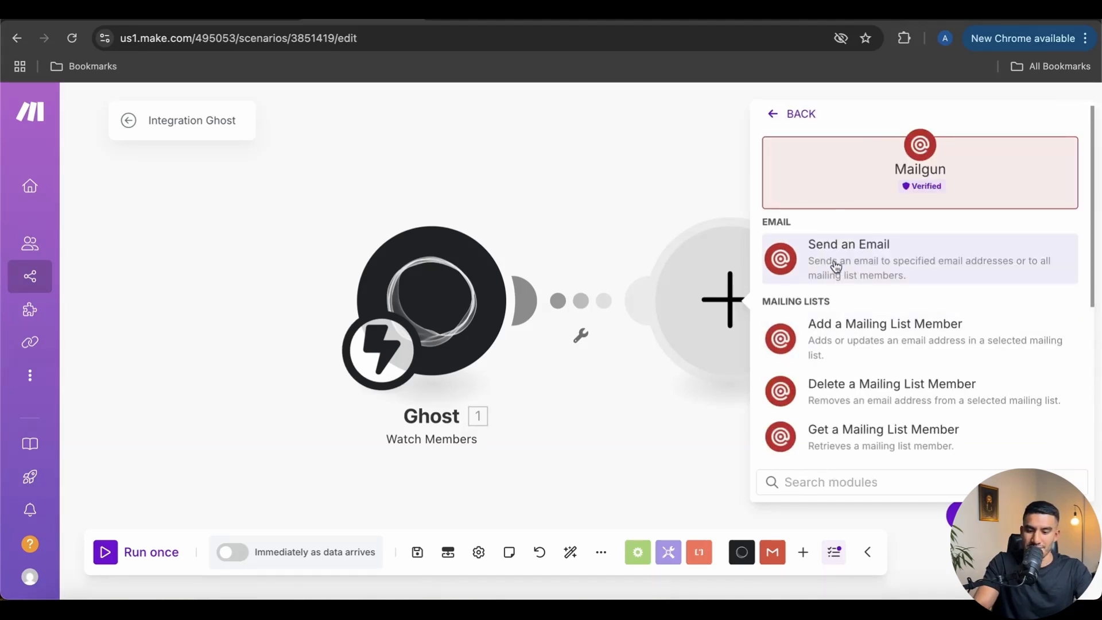
pyautogui.click(832, 263)
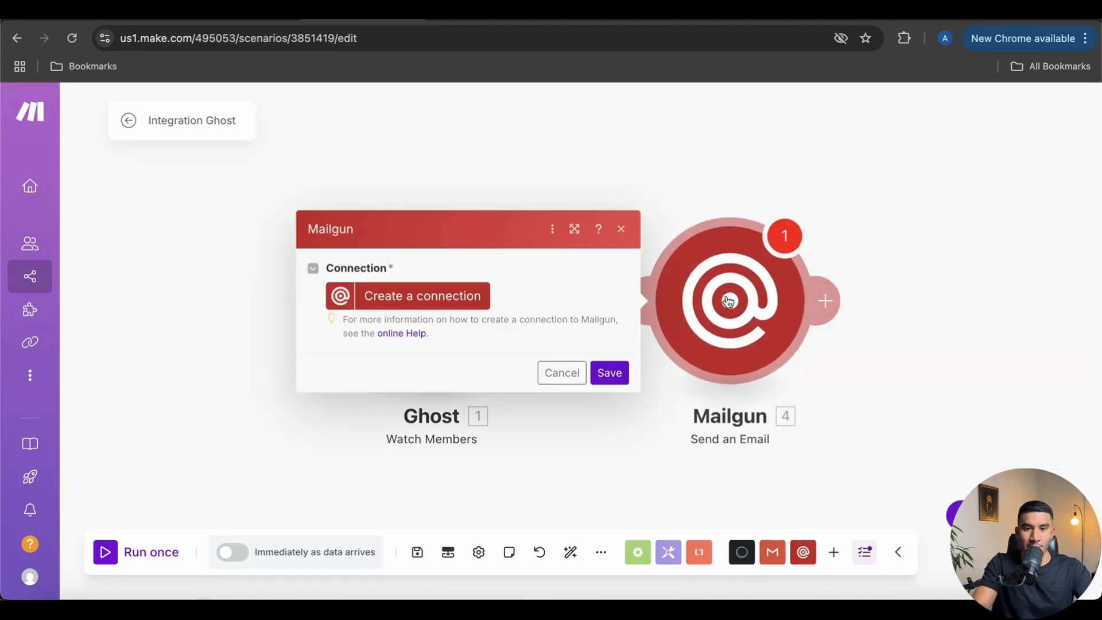
# Start a new Mailgun connection with a custom connection name, ready for the API key
pyautogui.click(395, 303)
pyautogui.click(618, 262)
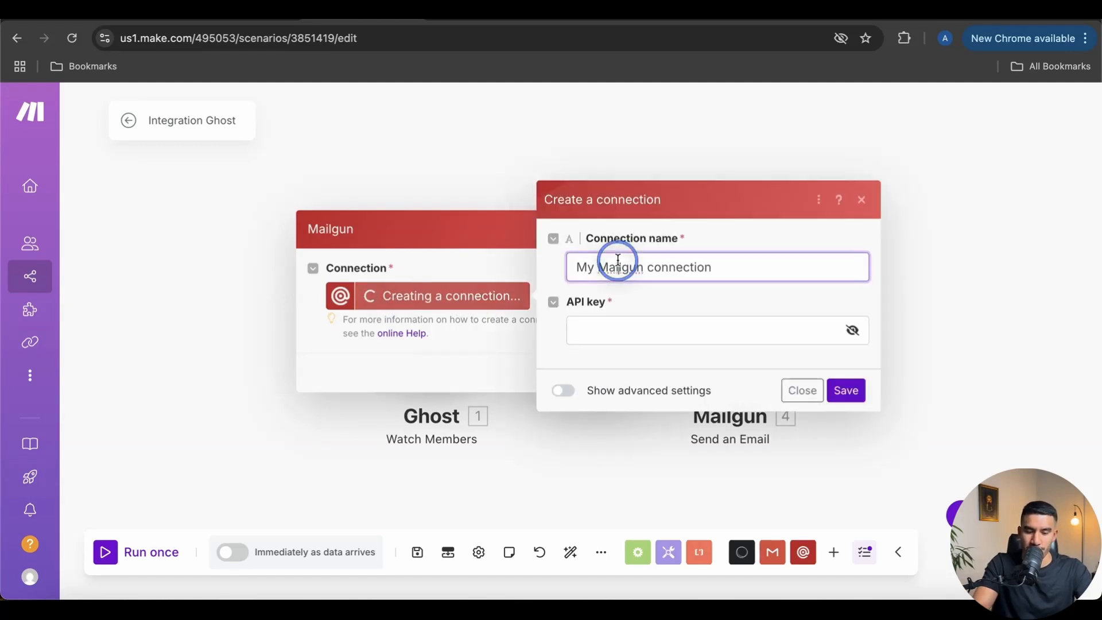
pyautogui.tripleClick(626, 266)
pyautogui.write('Angel Mailhin')
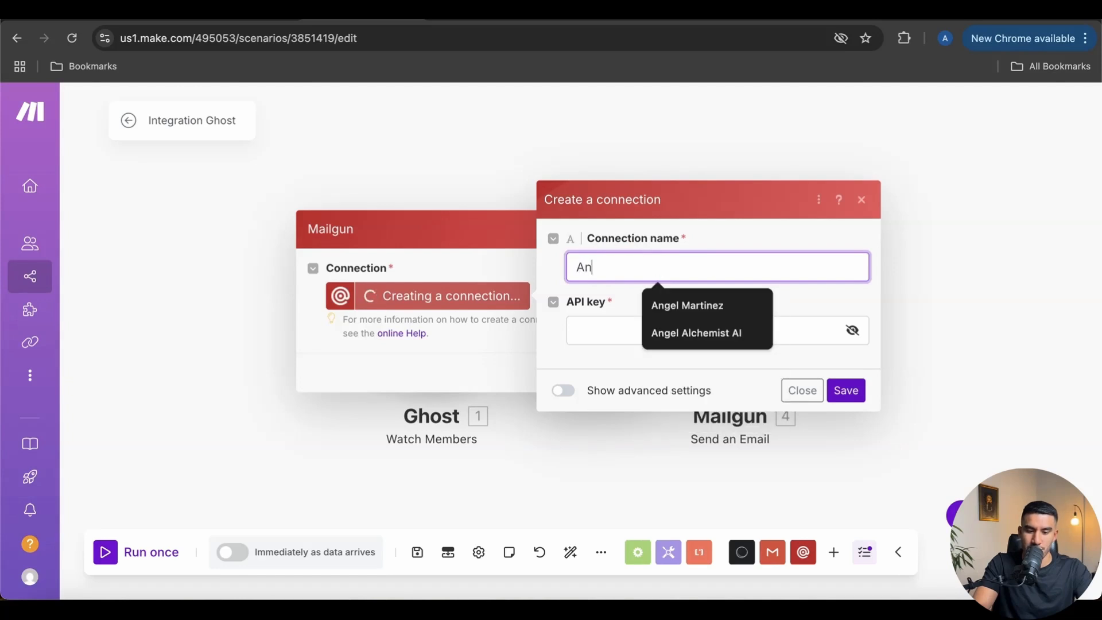
pyautogui.press('BackSpace')
pyautogui.press('BackSpace')
pyautogui.press('BackSpace')
pyautogui.write('gun')
pyautogui.click(621, 343)
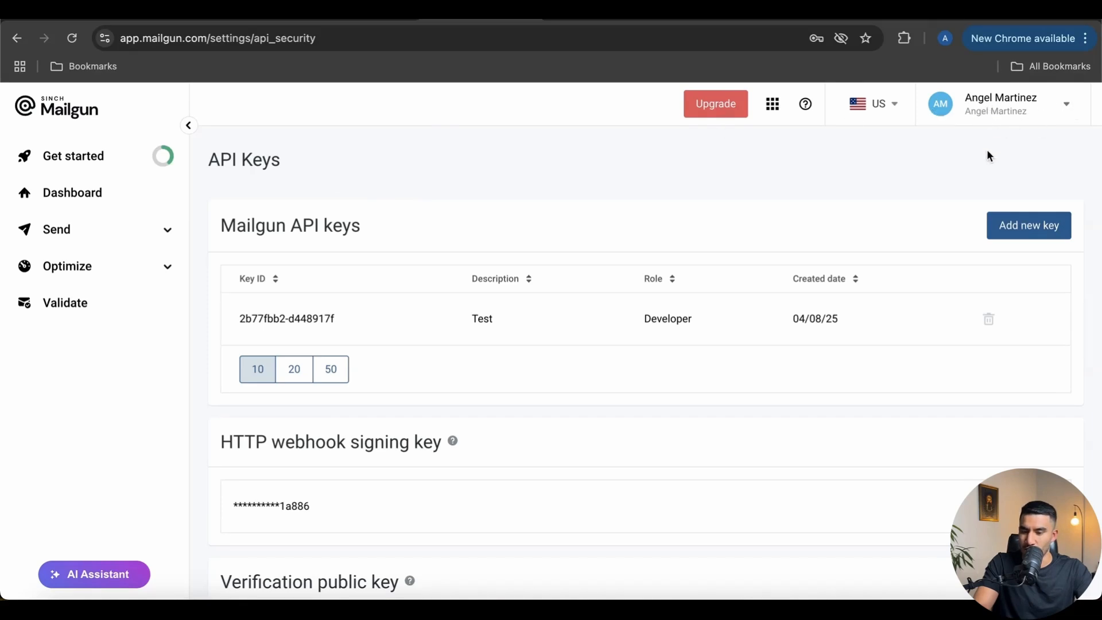
# On Mailgun's API Security page, start a new key described 'Make.com'
pyautogui.click(1032, 107)
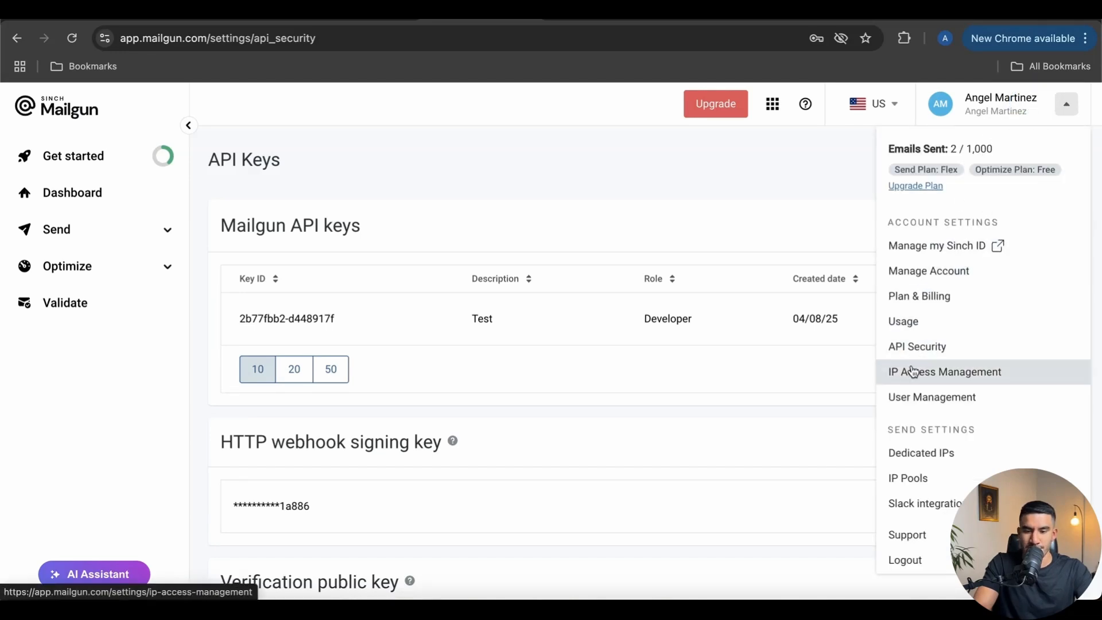
pyautogui.click(913, 346)
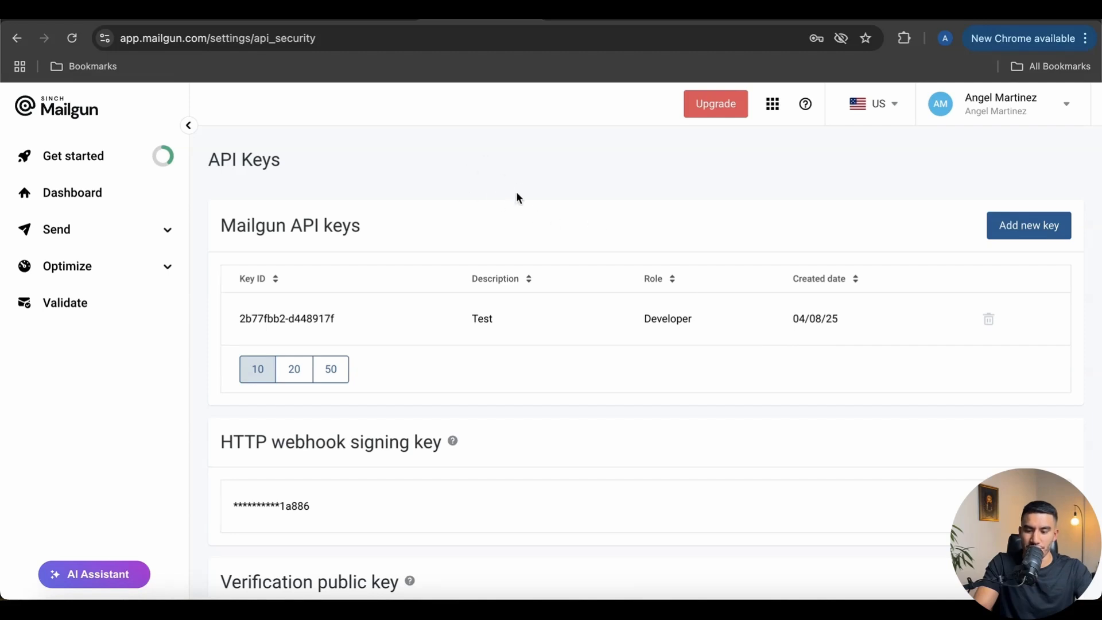
pyautogui.click(1010, 226)
pyautogui.click(477, 302)
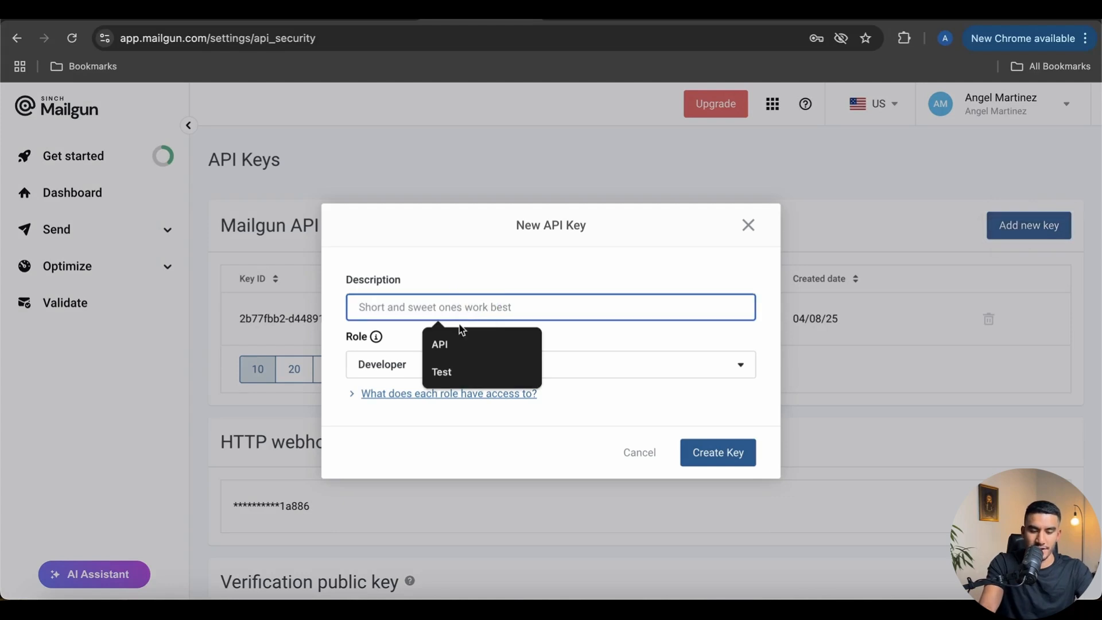
pyautogui.write('Gho')
pyautogui.press('BackSpace')
pyautogui.press('BackSpace')
pyautogui.press('BackSpace')
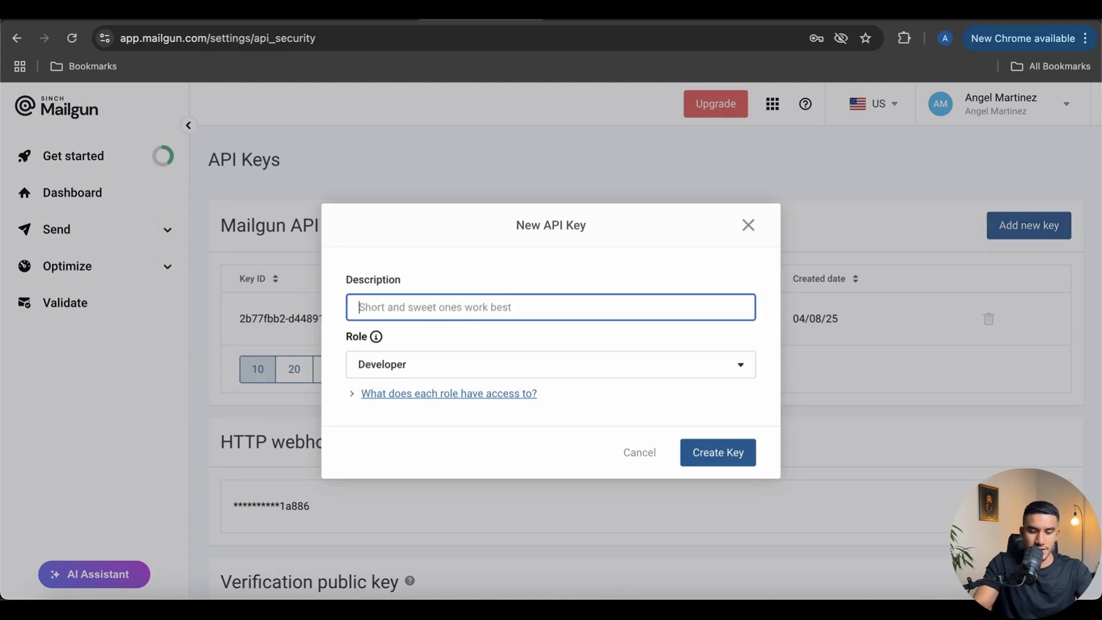
pyautogui.write('Maike')
pyautogui.click(382, 307)
pyautogui.press('BackSpace')
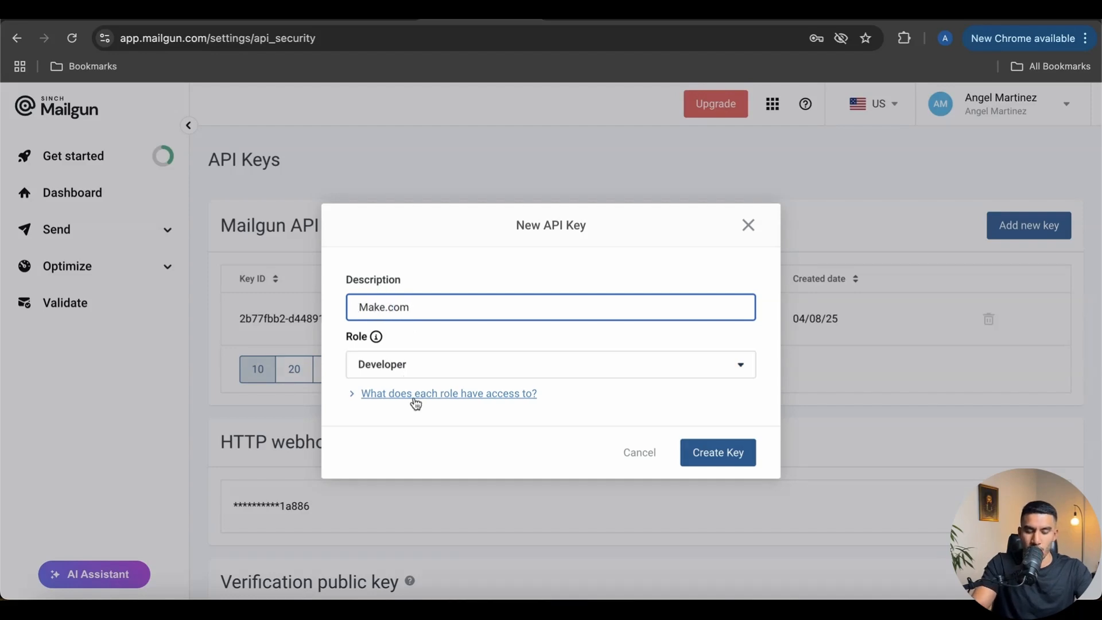
# Give the key the Admin role, create it, and copy it to the clipboard
pyautogui.click(413, 368)
pyautogui.click(406, 399)
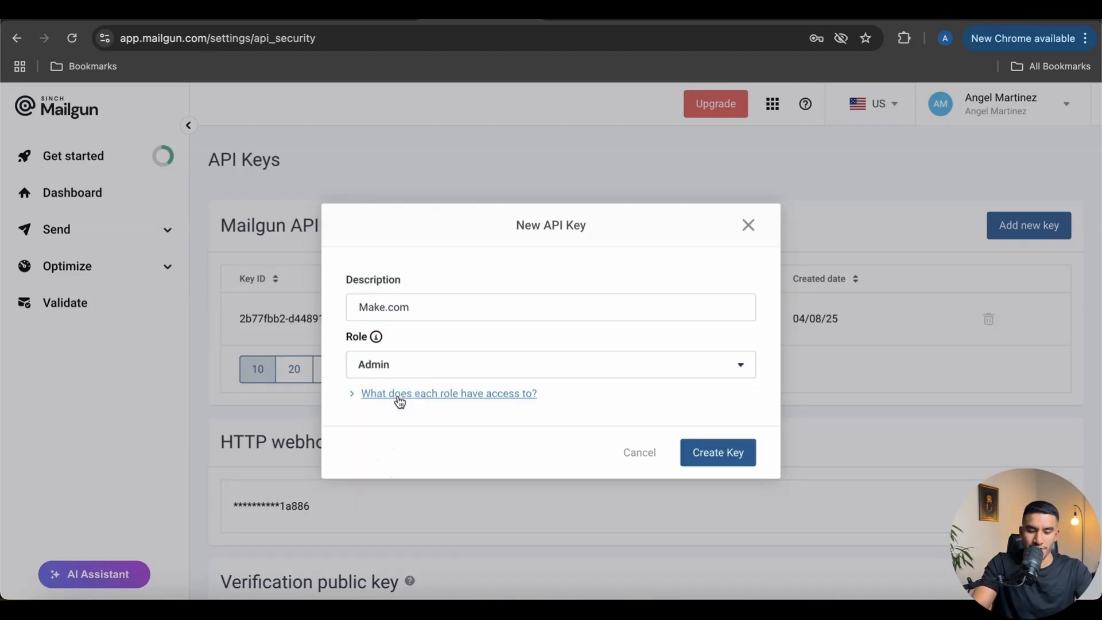
pyautogui.click(706, 457)
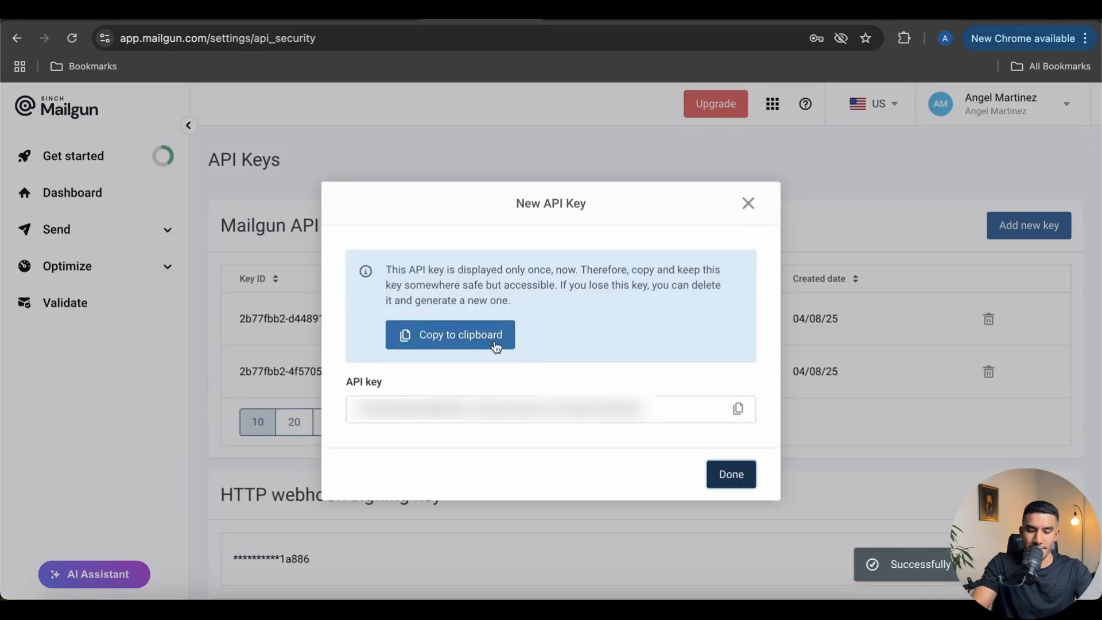
pyautogui.click(738, 409)
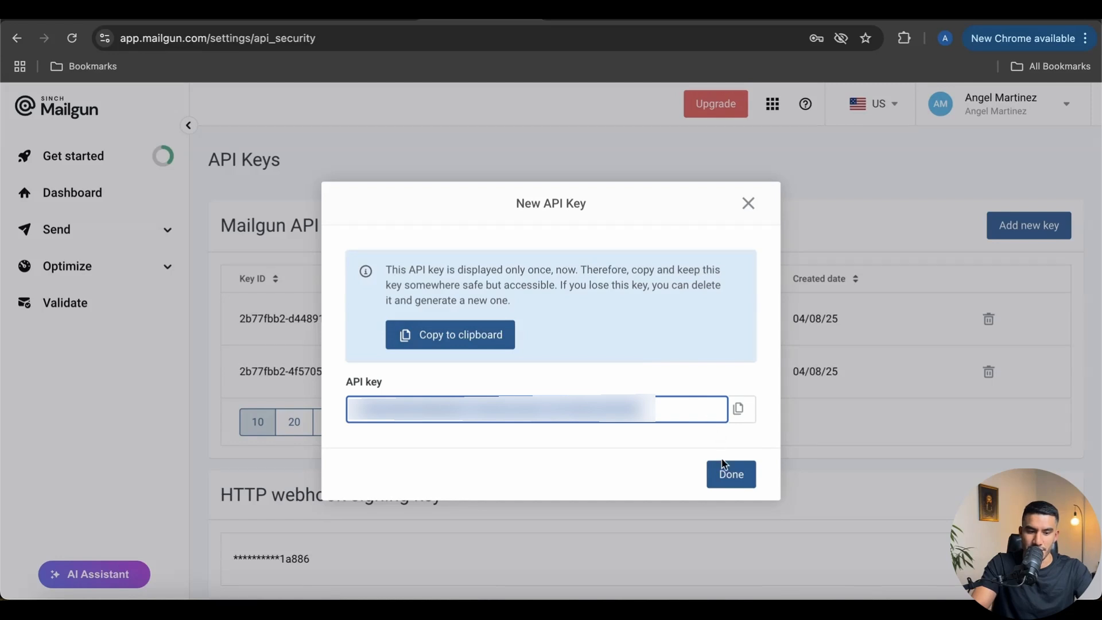
pyautogui.click(731, 475)
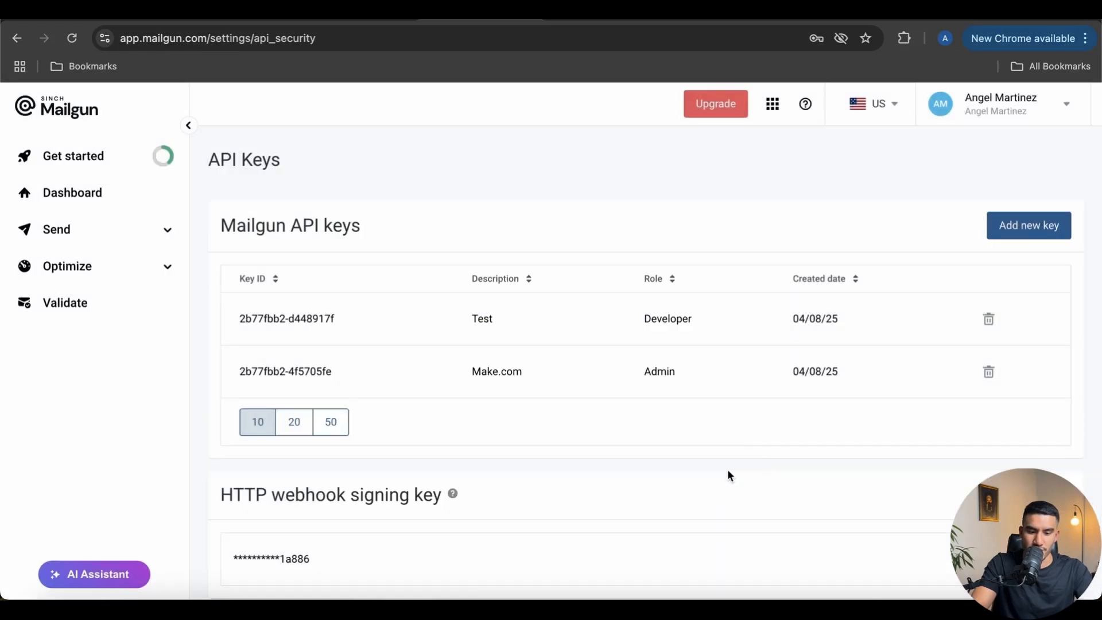
# Paste the copied Mailgun API key into the Make connection and save it
pyautogui.click(353, 15)
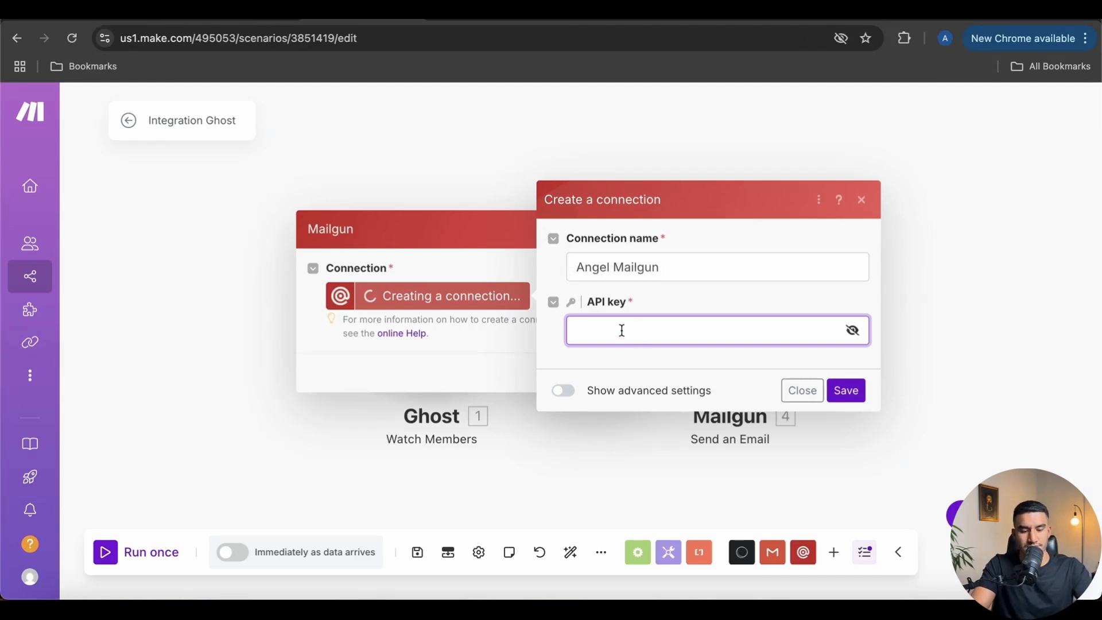
pyautogui.press('super+v')
pyautogui.click(843, 391)
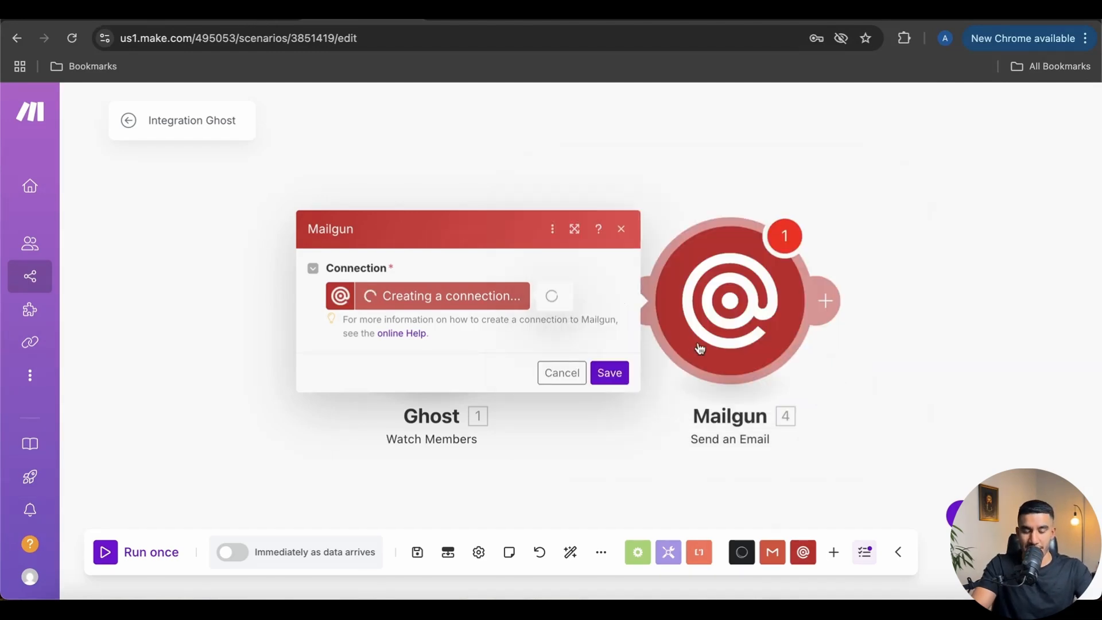
pyautogui.scroll(-1, 503, 231)
pyautogui.scroll(1, 462, 217)
pyautogui.scroll(-1, 458, 258)
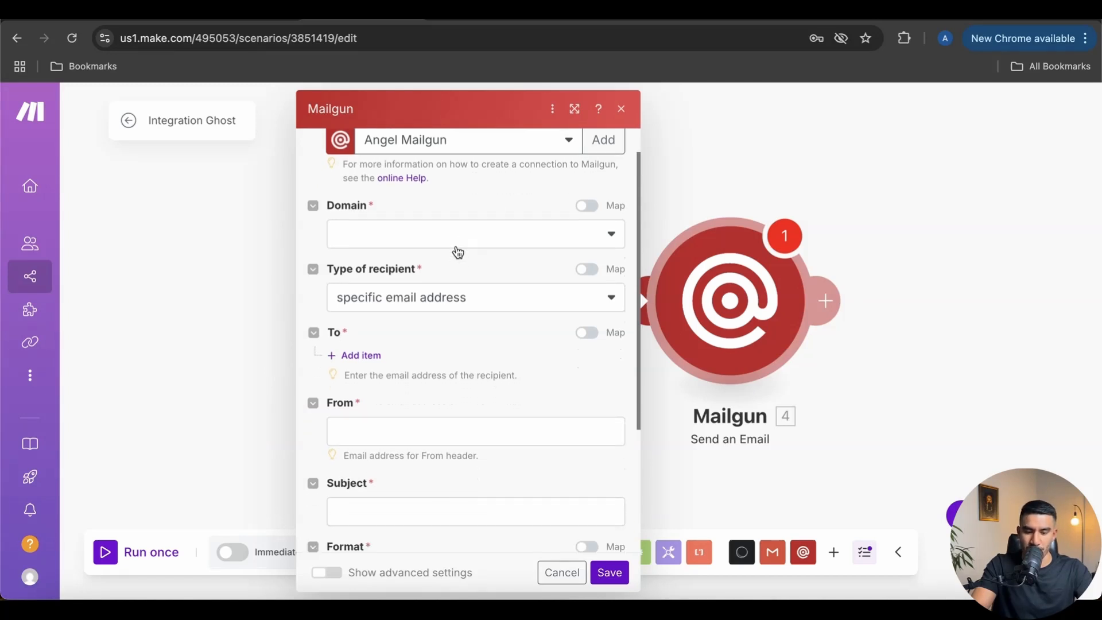
# Select the Mailgun sending domain, leaving the email template empty
pyautogui.click(443, 237)
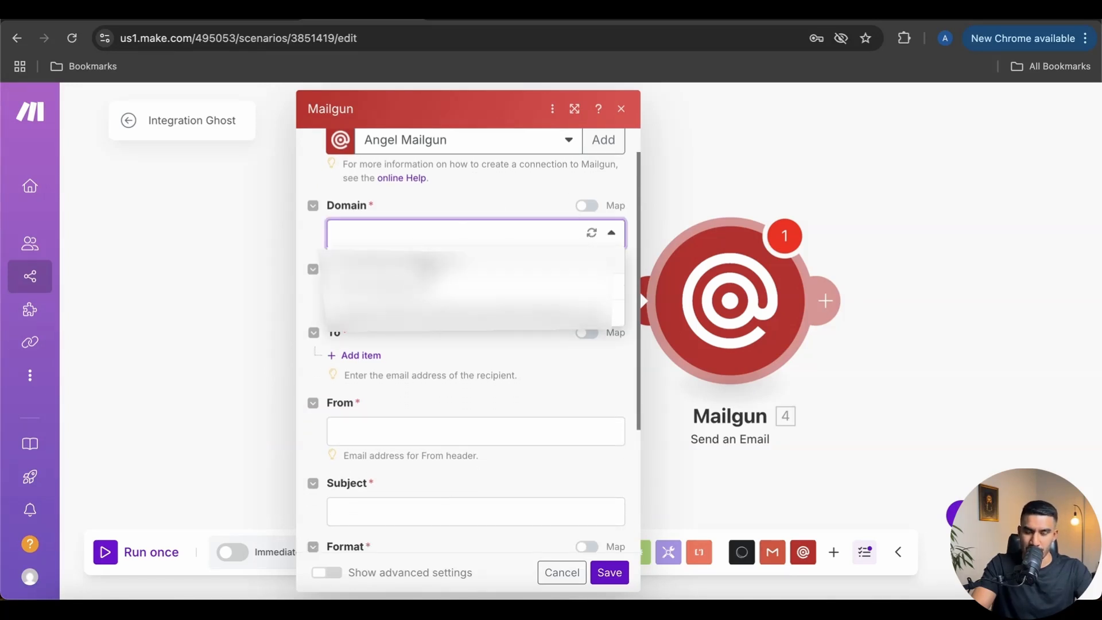
pyautogui.click(425, 266)
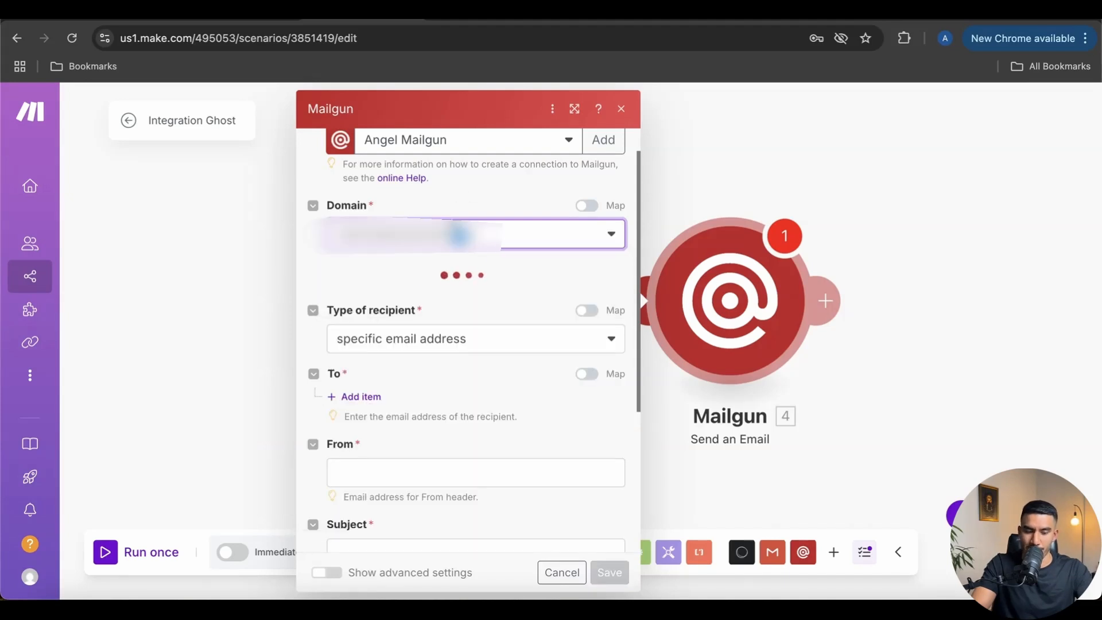
pyautogui.scroll(-1, 498, 264)
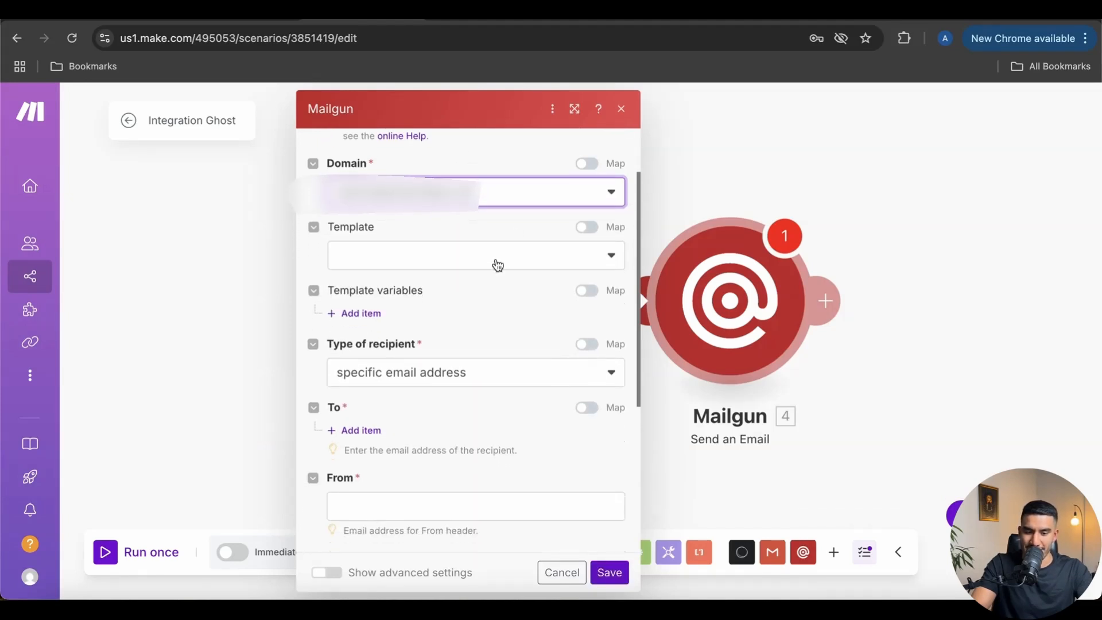
pyautogui.scroll(-1, 496, 264)
pyautogui.click(442, 250)
pyautogui.click(407, 250)
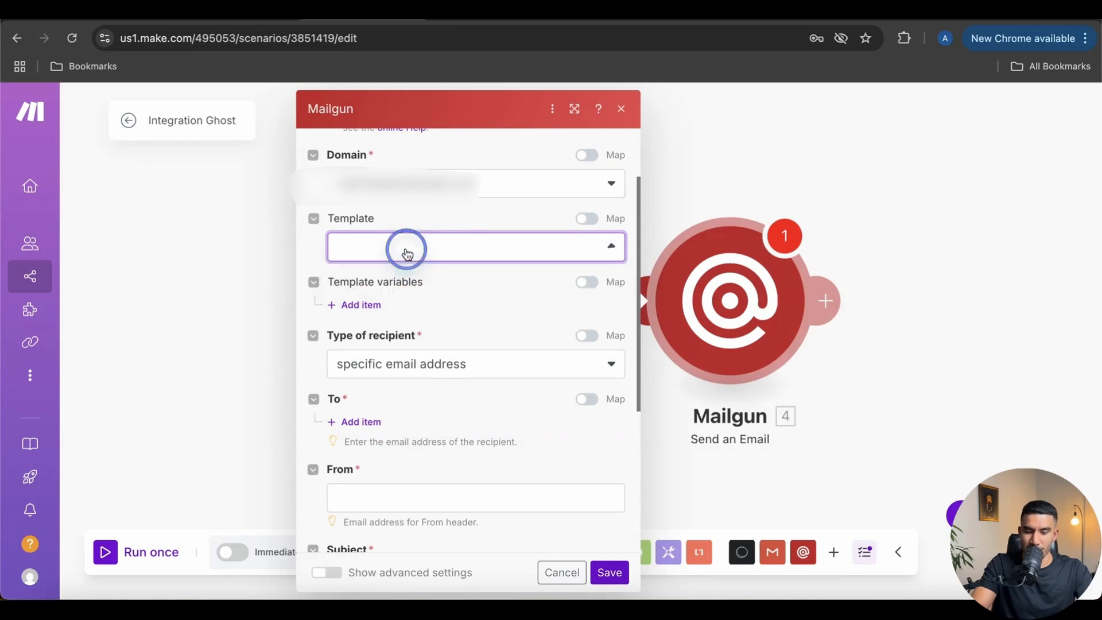
pyautogui.scroll(-1, 436, 287)
pyautogui.scroll(-1, 475, 312)
pyautogui.scroll(-2, 467, 261)
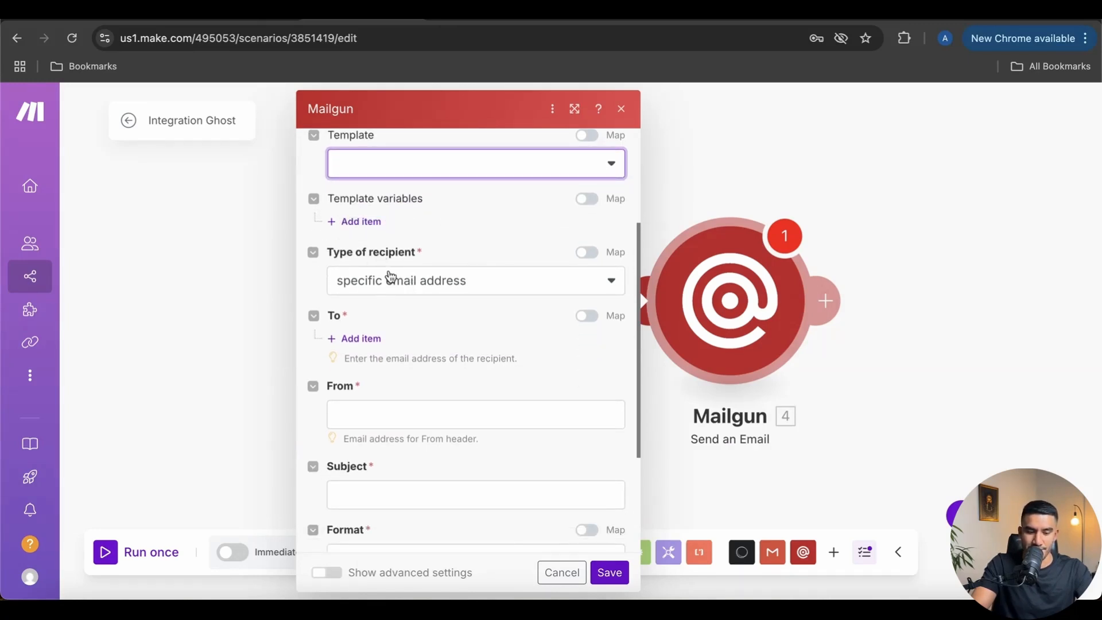
pyautogui.scroll(-1, 390, 277)
# Set the recipient type to a specific email address
pyautogui.click(413, 275)
pyautogui.click(428, 251)
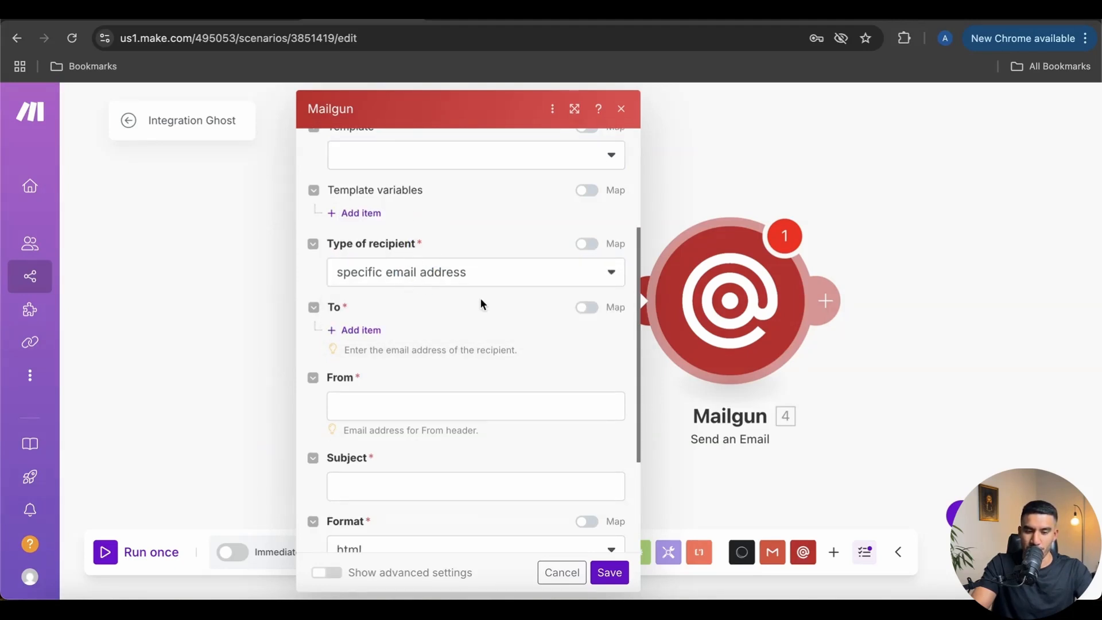
pyautogui.scroll(-1, 481, 305)
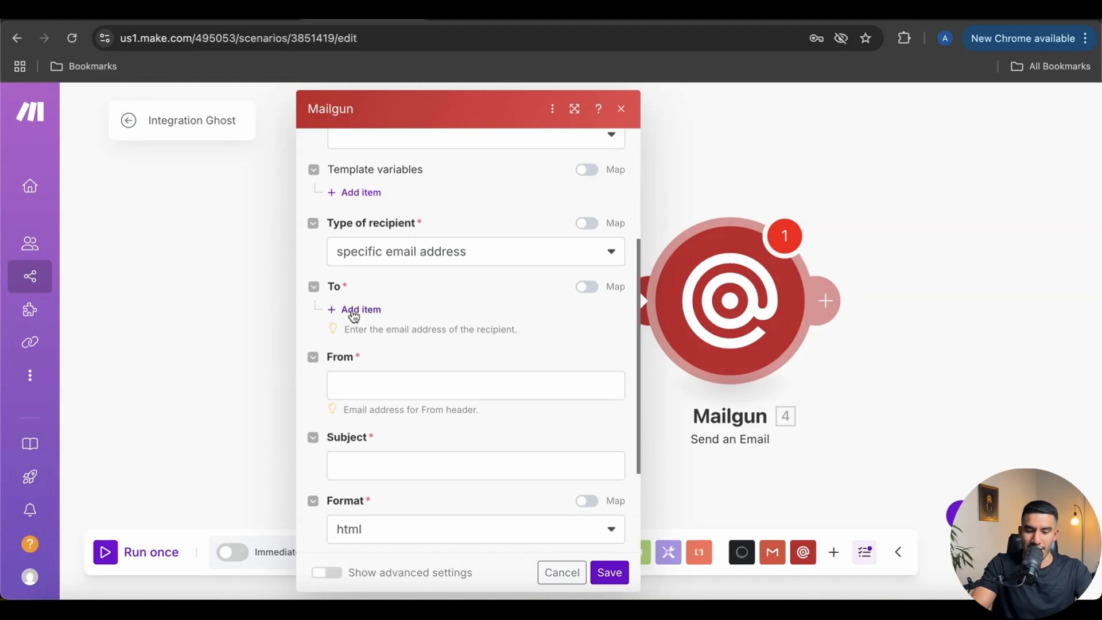
# Add a To recipient mapped to the Ghost member's Email, and enter the sender address
pyautogui.click(358, 311)
pyautogui.click(381, 329)
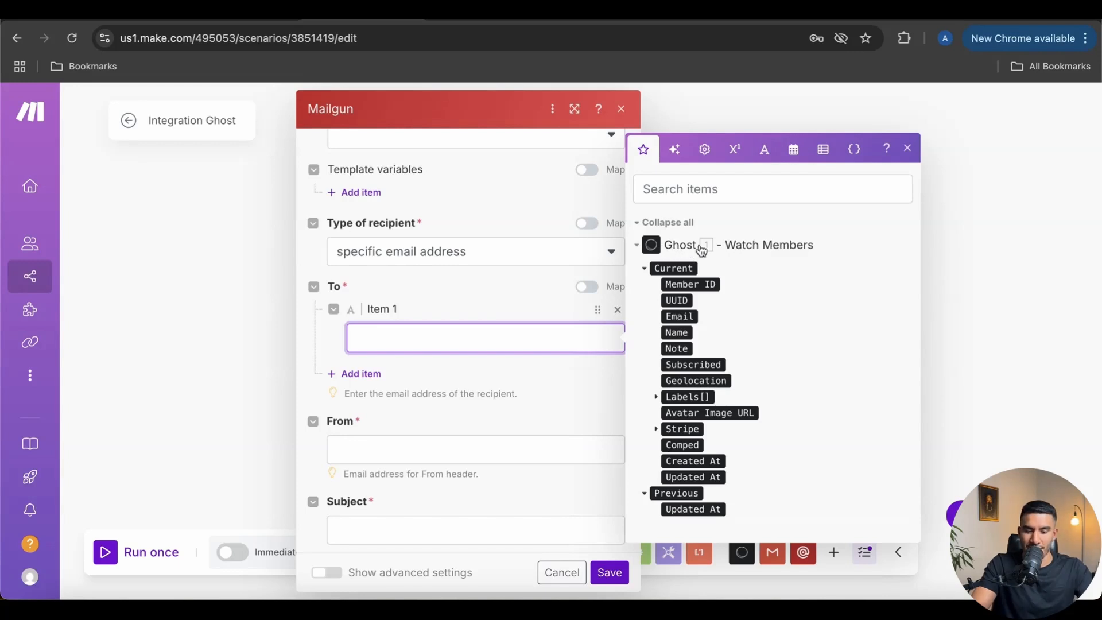
pyautogui.click(683, 321)
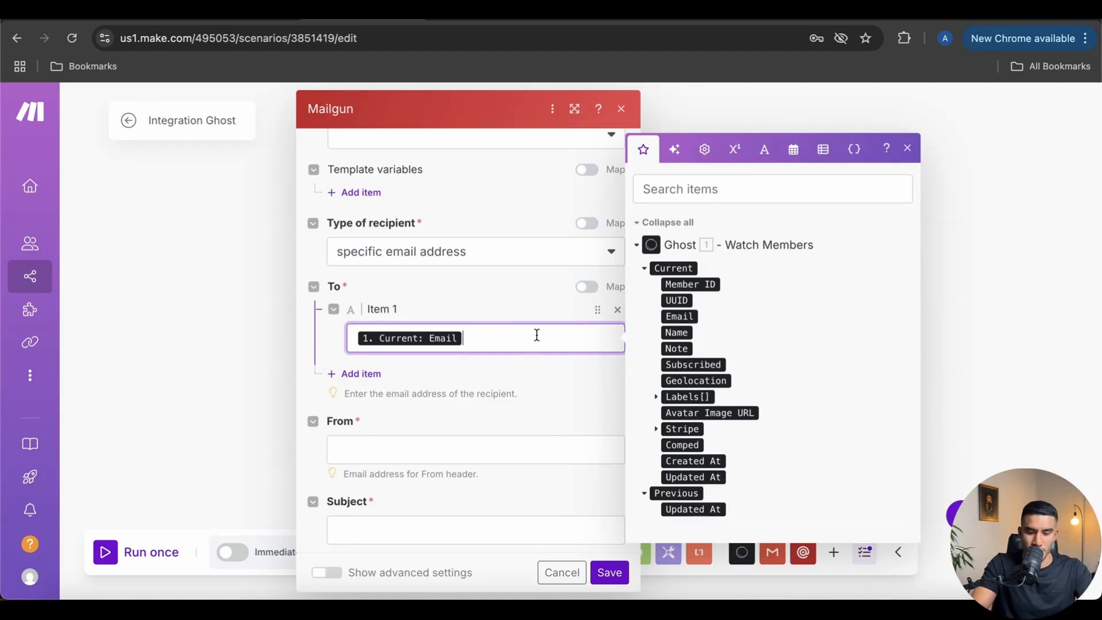
pyautogui.scroll(-2, 537, 339)
pyautogui.click(534, 357)
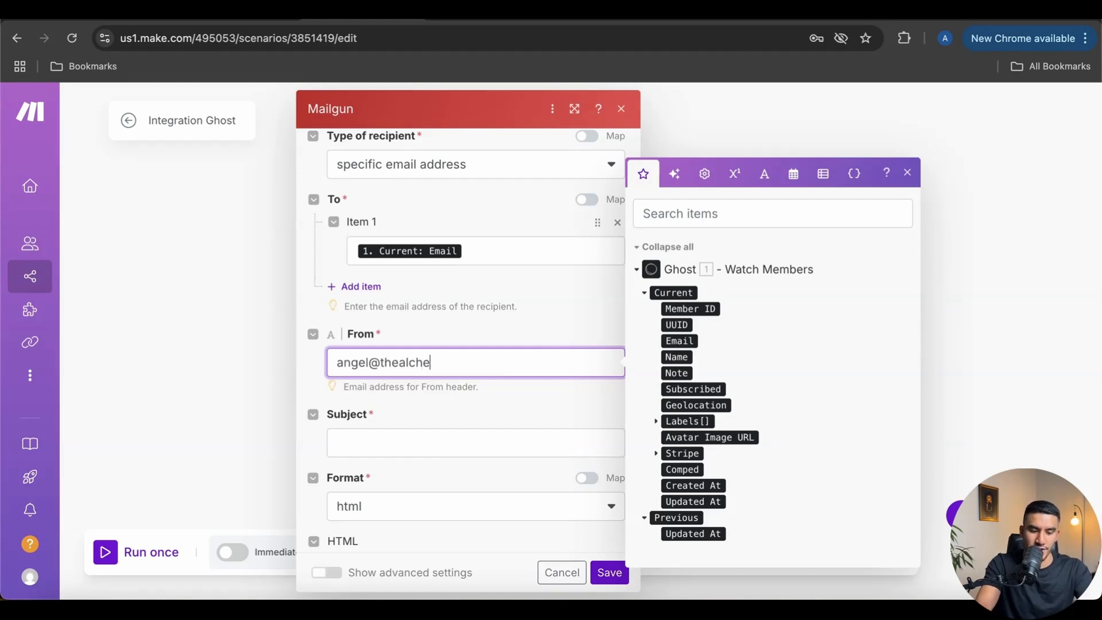
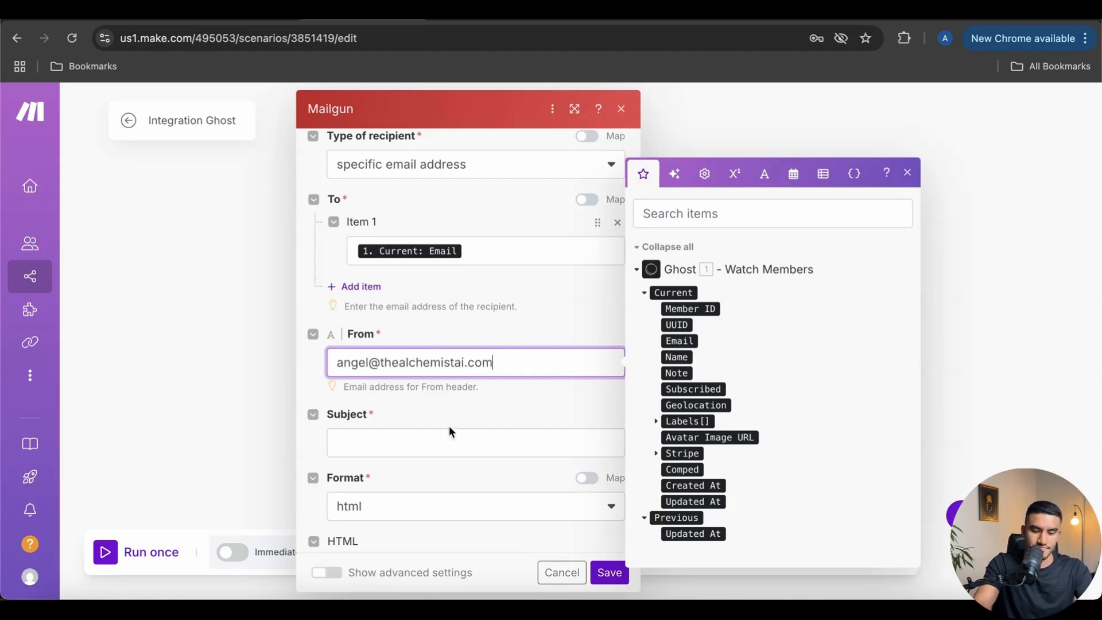
pyautogui.click(437, 417)
# Set the email subject to 'Welcome Email' and the format to text
pyautogui.scroll(-2, 413, 396)
pyautogui.click(395, 346)
pyautogui.write('Welcome Email')
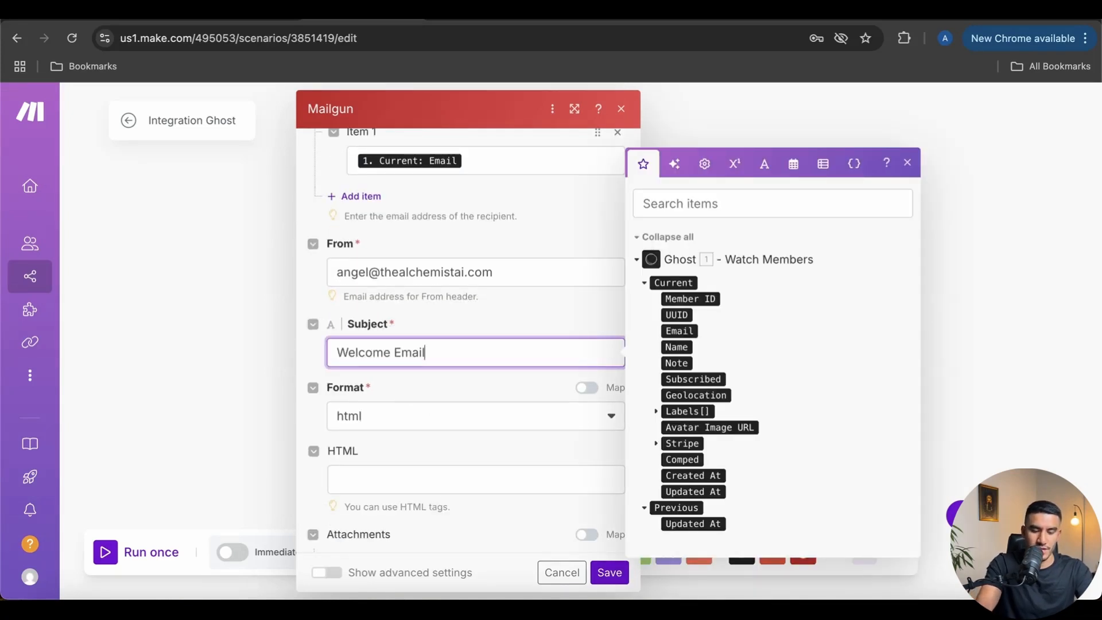
pyautogui.click(402, 418)
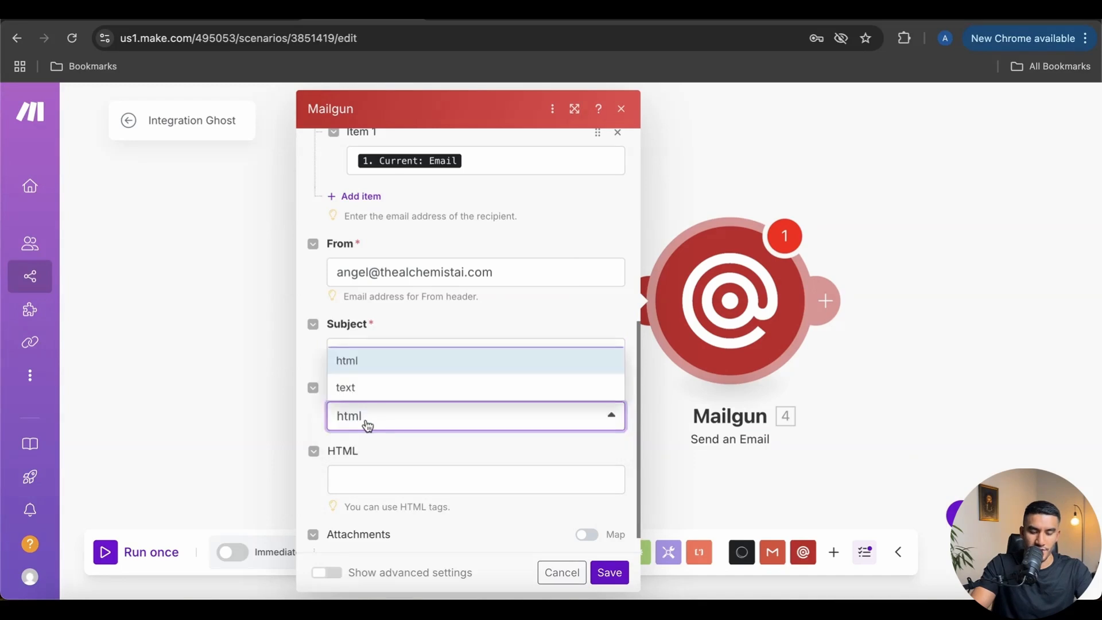
pyautogui.click(372, 390)
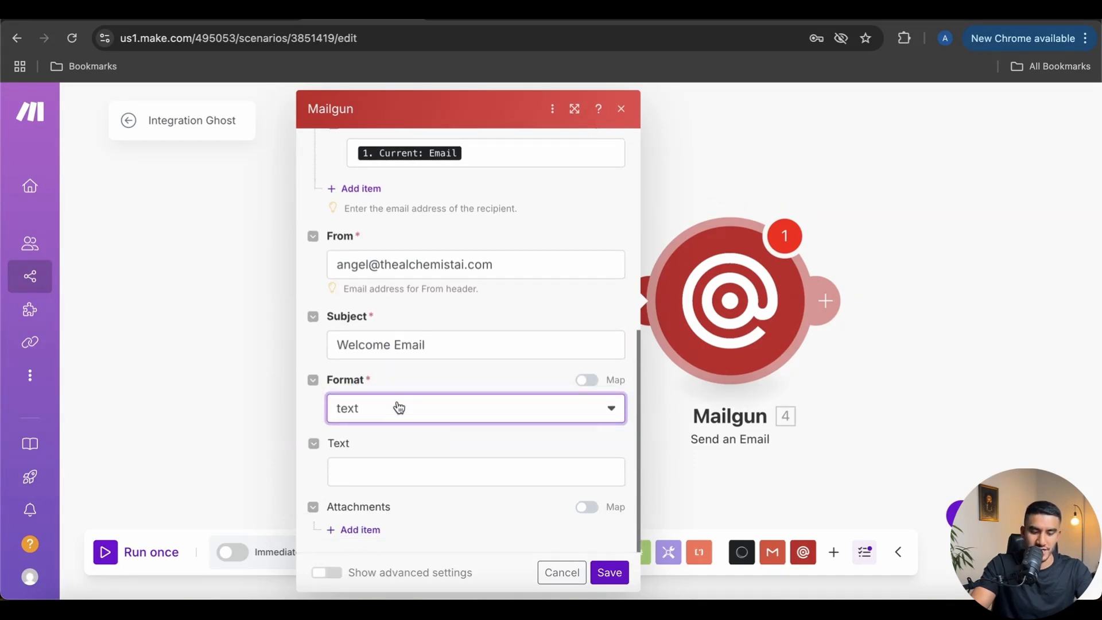
pyautogui.click(370, 410)
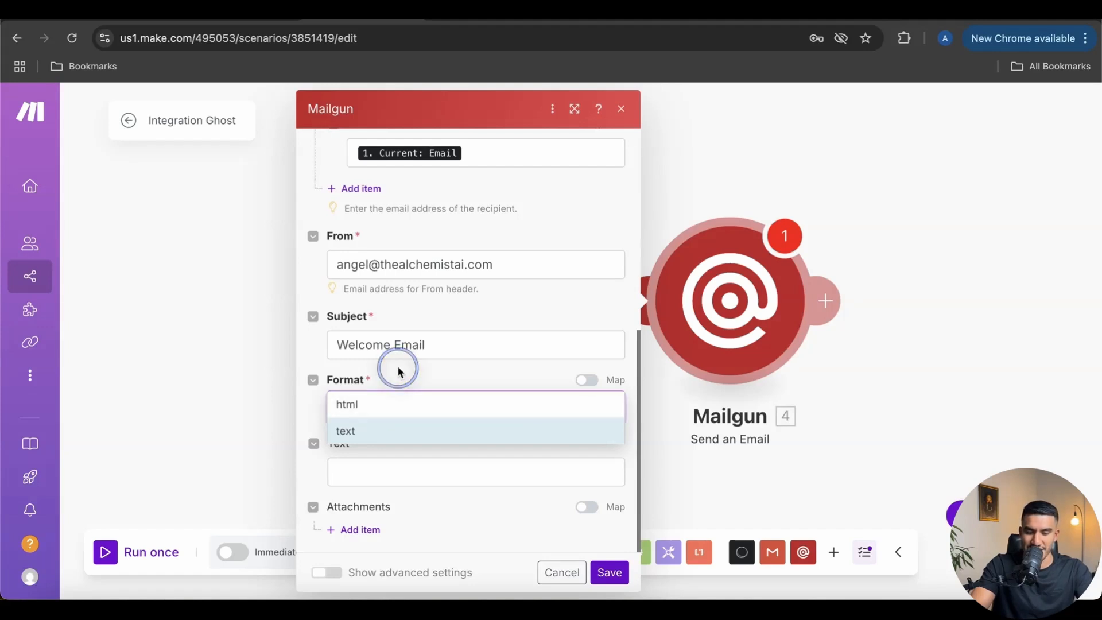
pyautogui.click(376, 433)
# Write the 'Hello,' welcome message body and save the Mailgun module
pyautogui.click(360, 471)
pyautogui.write('Hello,')
pyautogui.press('Return')
pyautogui.press('Return')
pyautogui.write('YThis is a welcome emial!')
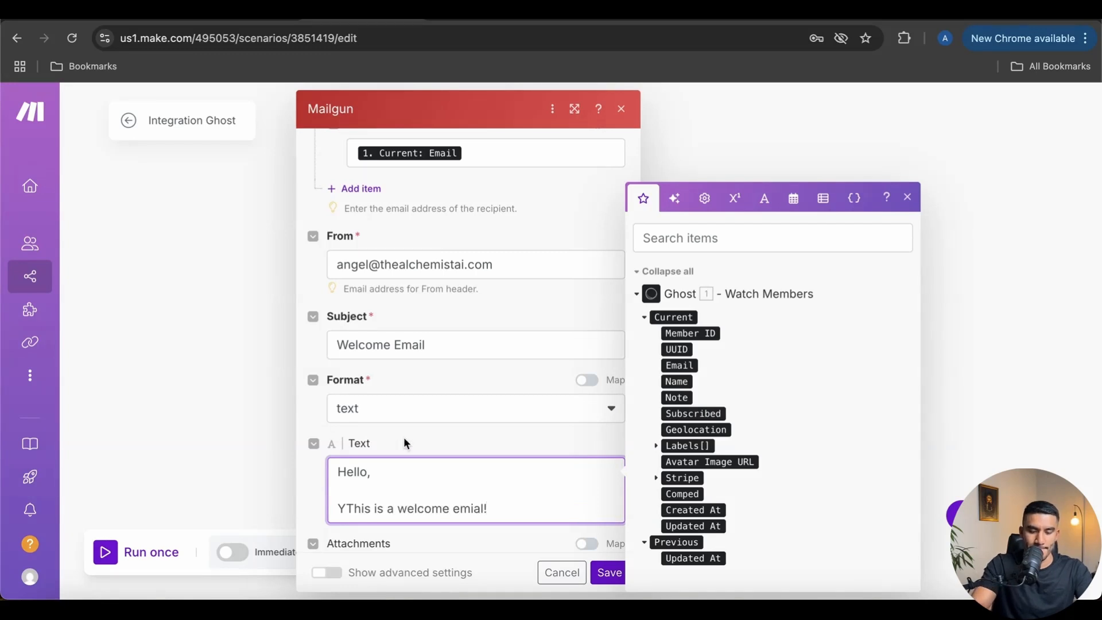
pyautogui.click(514, 434)
pyautogui.scroll(-1, 495, 462)
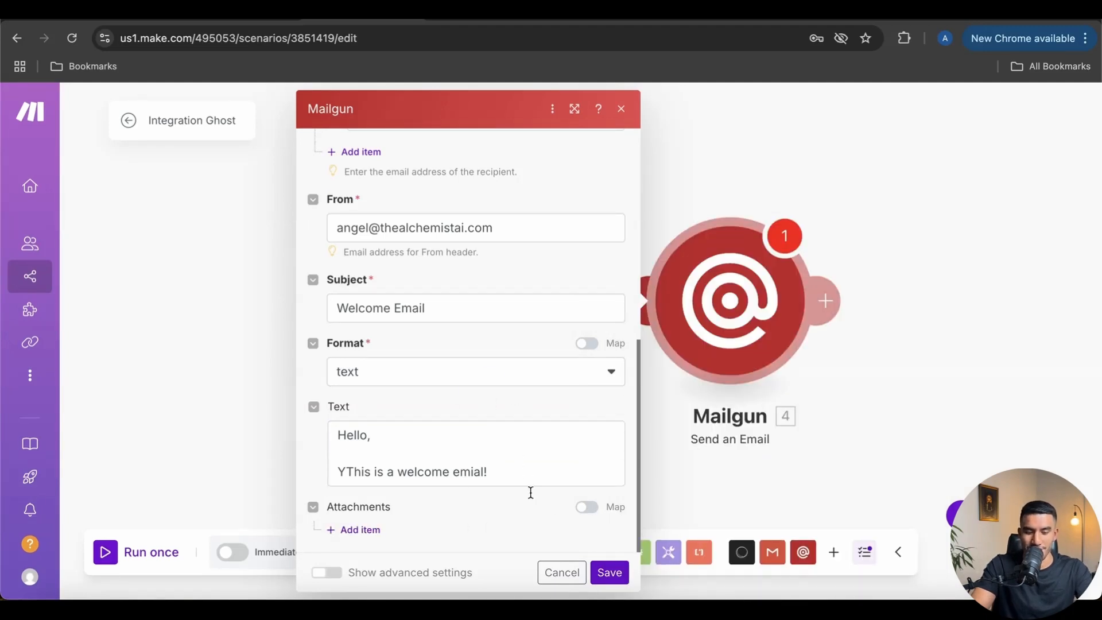
pyautogui.click(610, 572)
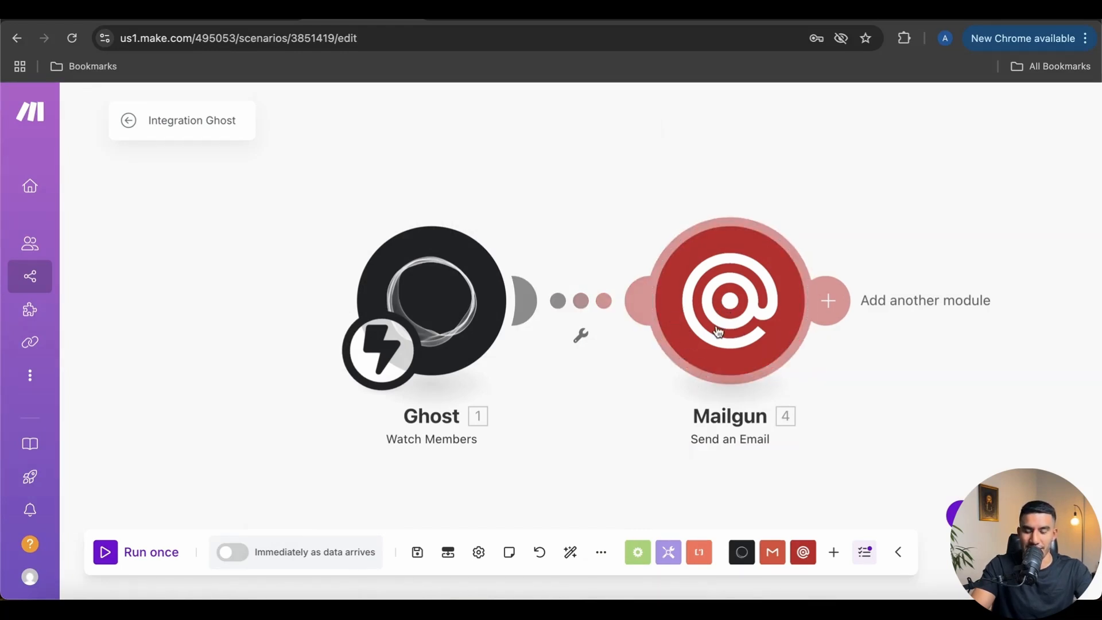
# Run only the Mailgun module as a test, filling in a test recipient email address
pyautogui.rightClick(729, 300)
pyautogui.click(778, 332)
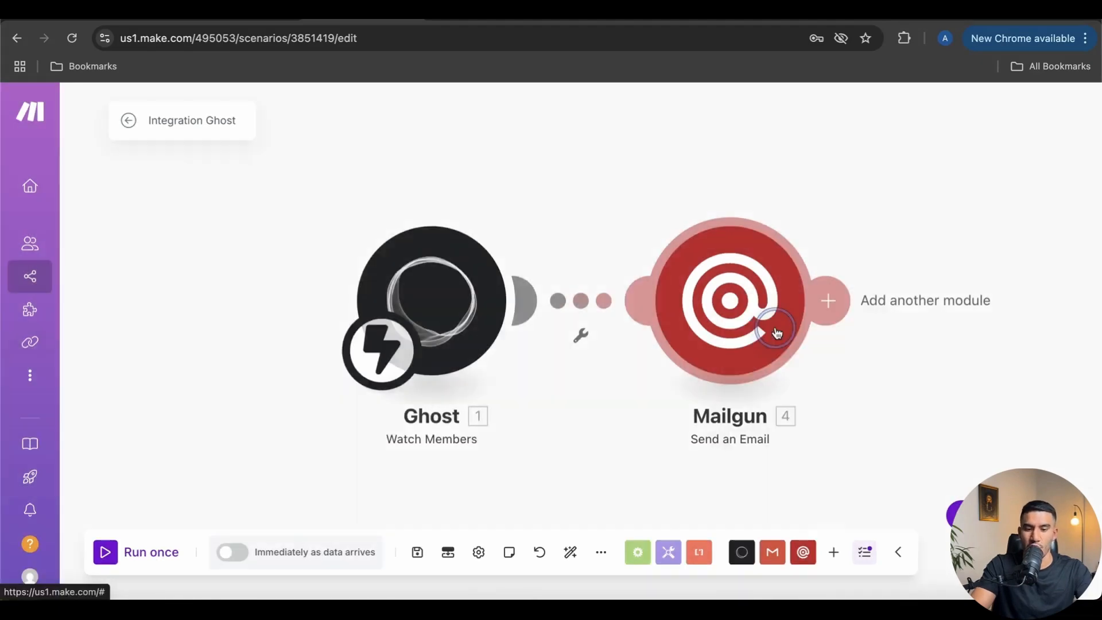
pyautogui.click(390, 482)
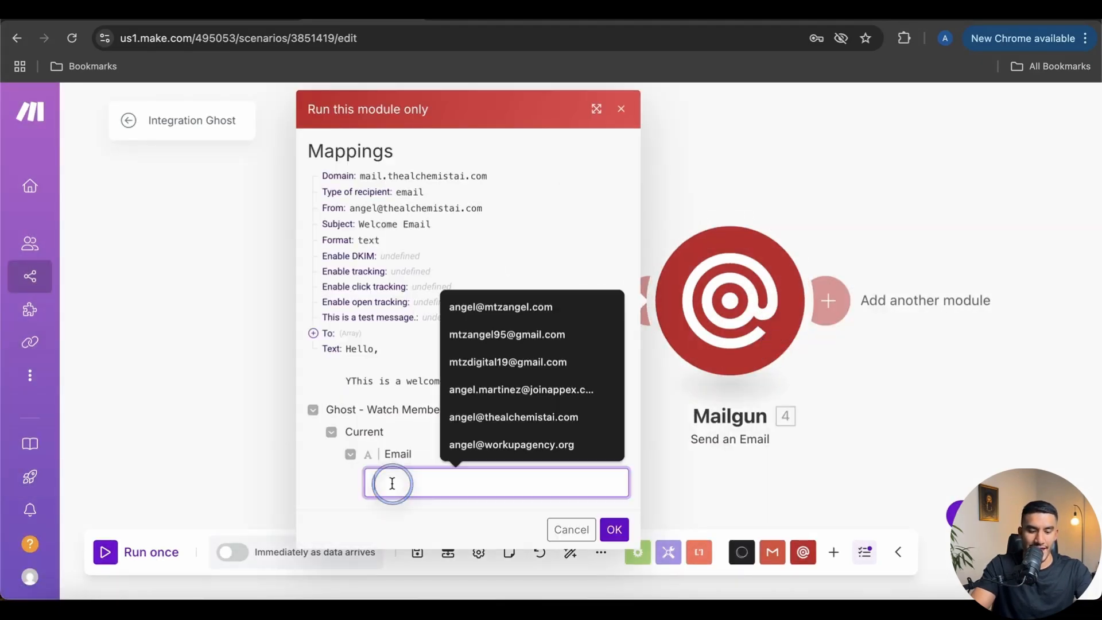
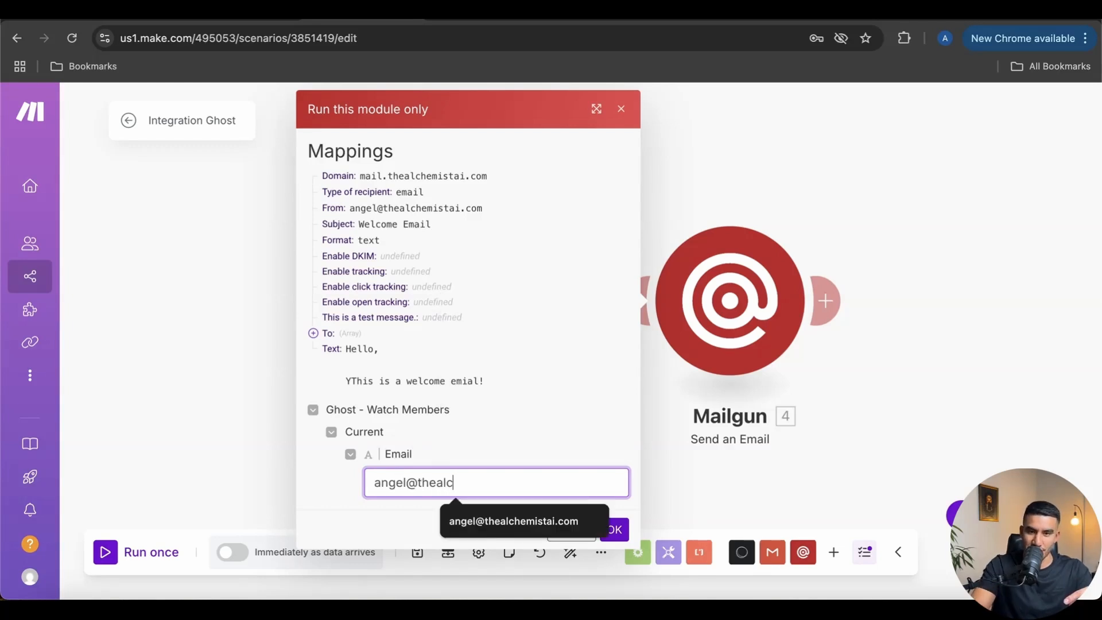
pyautogui.click(468, 521)
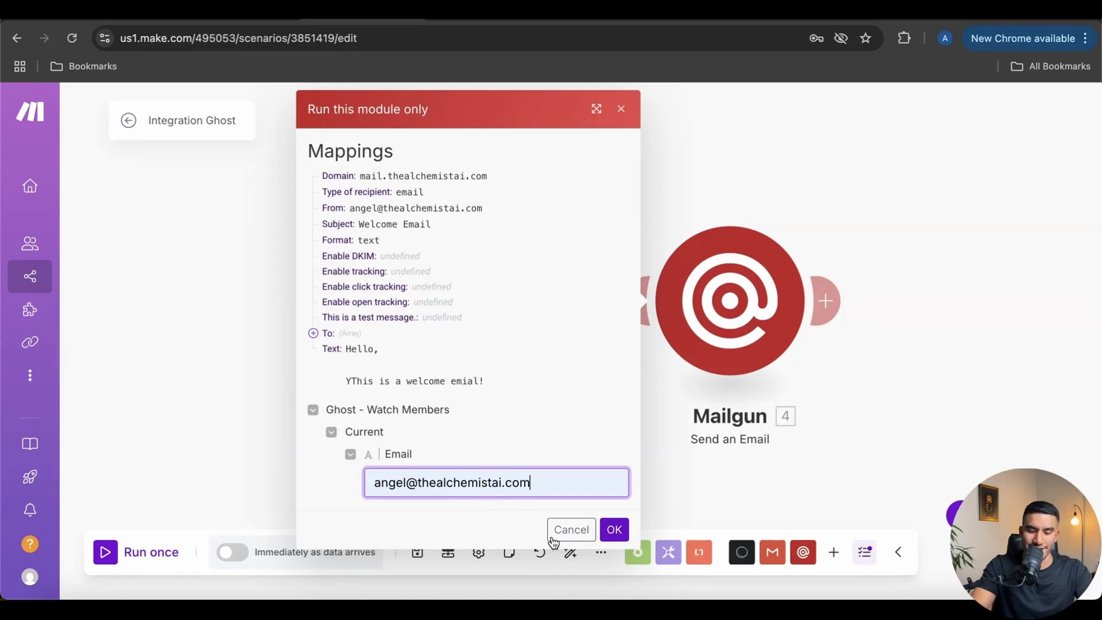
# Send the test Welcome Email and verify it reached the Gmail inbox
pyautogui.click(614, 529)
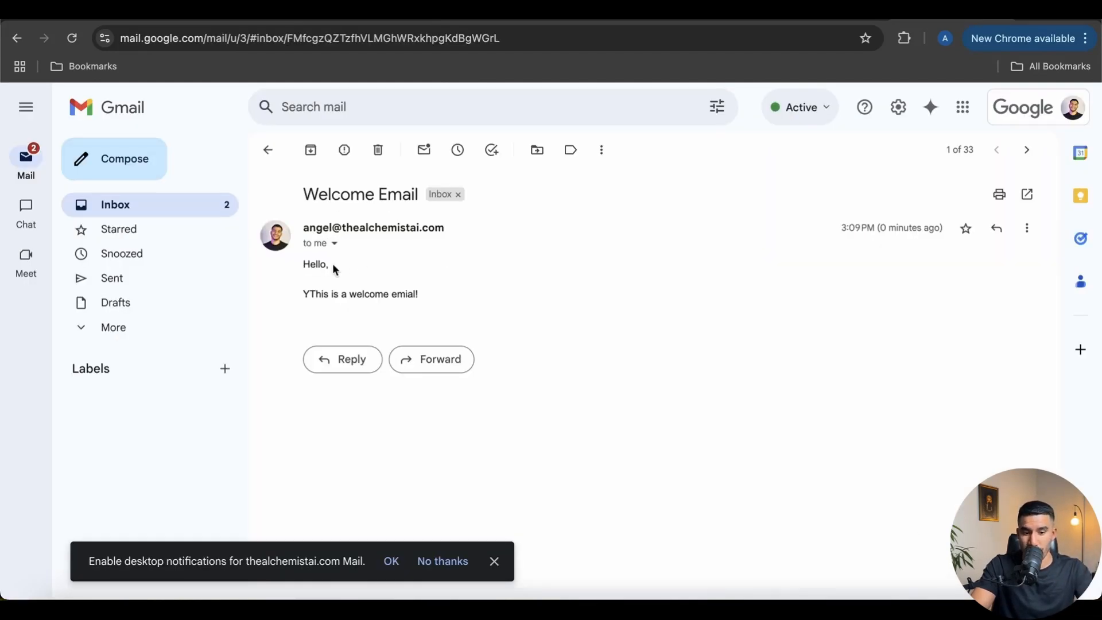
pyautogui.click(376, 15)
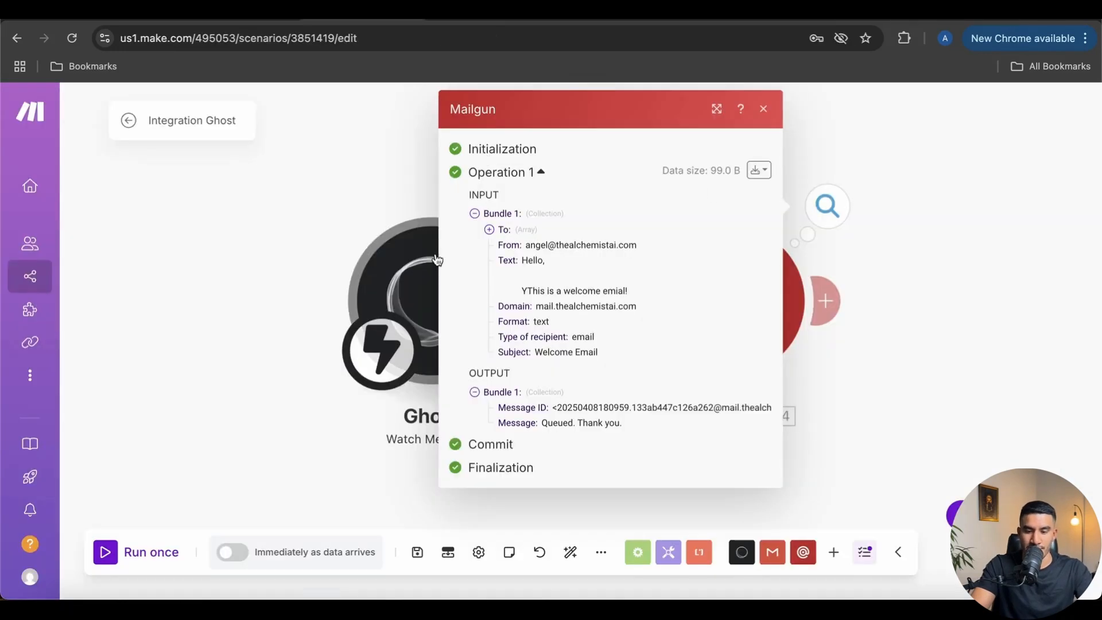
# Close the run results, save the Integration Ghost scenario changes, and switch the scenario on
pyautogui.click(762, 110)
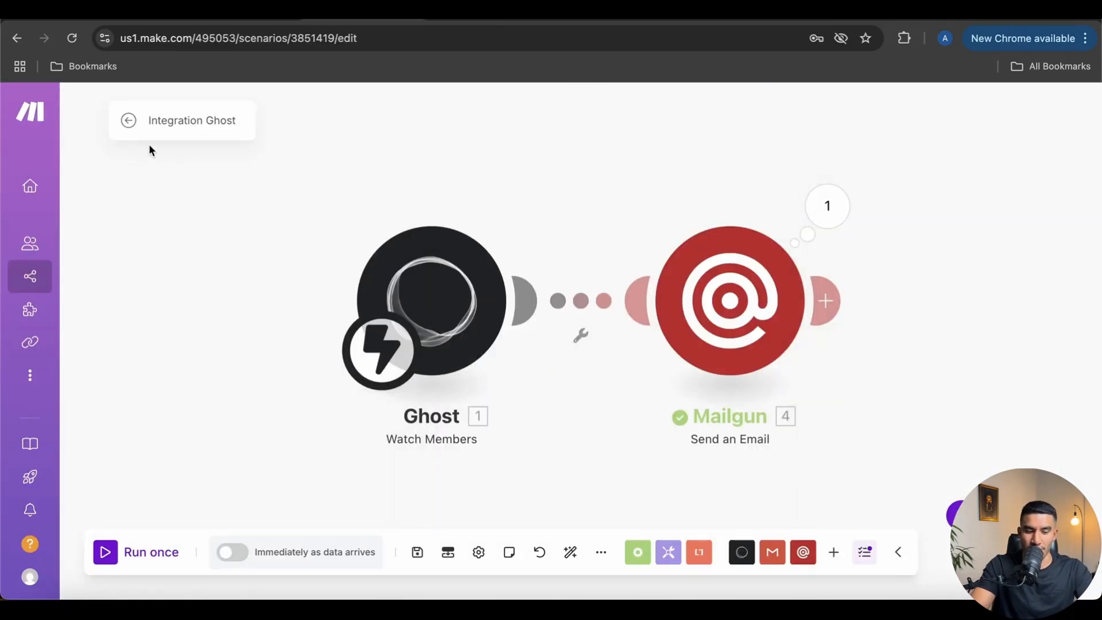
pyautogui.click(129, 122)
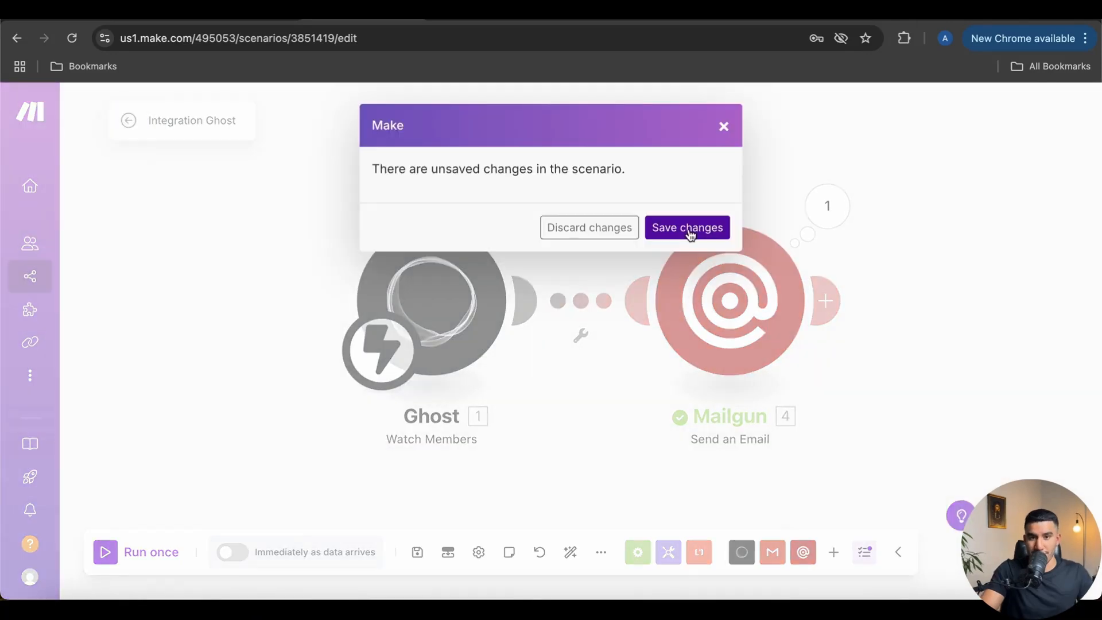
pyautogui.click(689, 230)
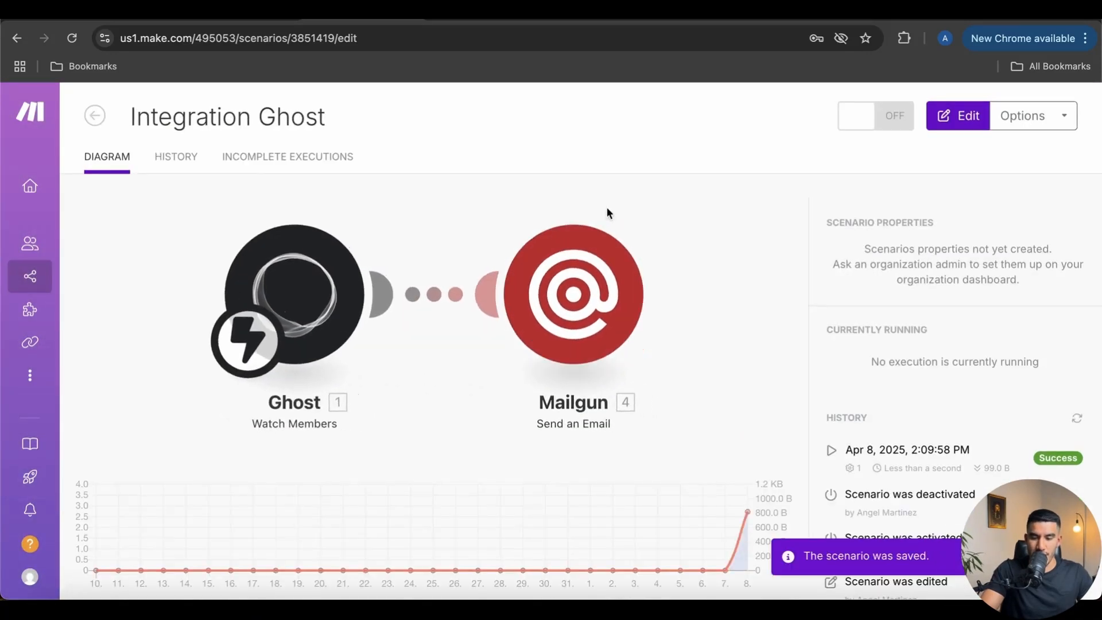
pyautogui.click(892, 116)
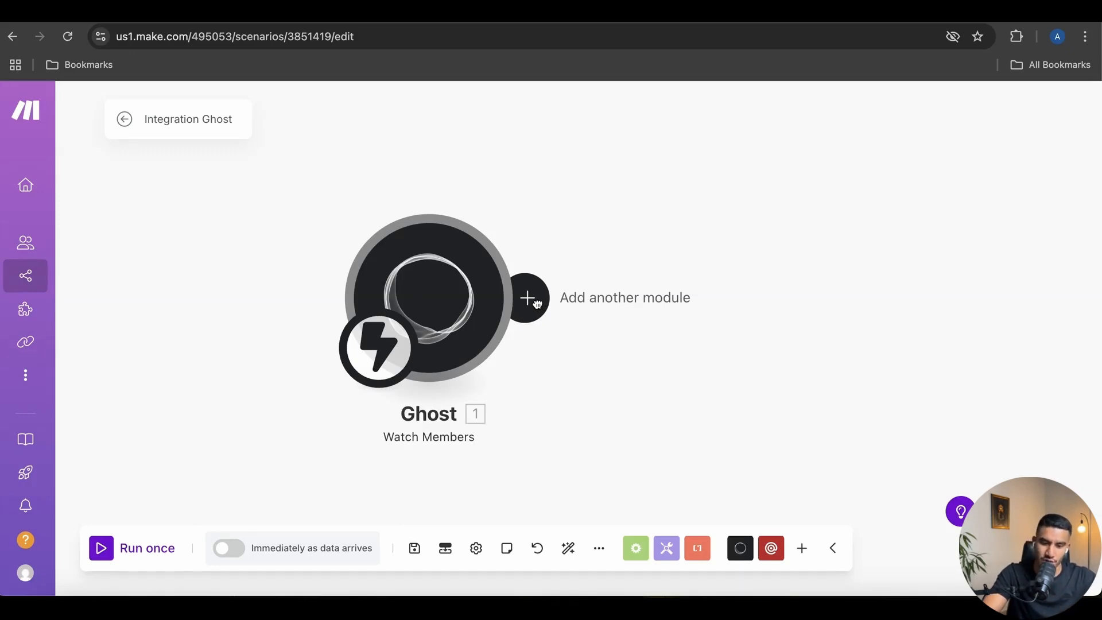
# Search 'mailer' and add MailerLite's 'Create / Update a Subscriber' module after the Ghost trigger
pyautogui.click(537, 304)
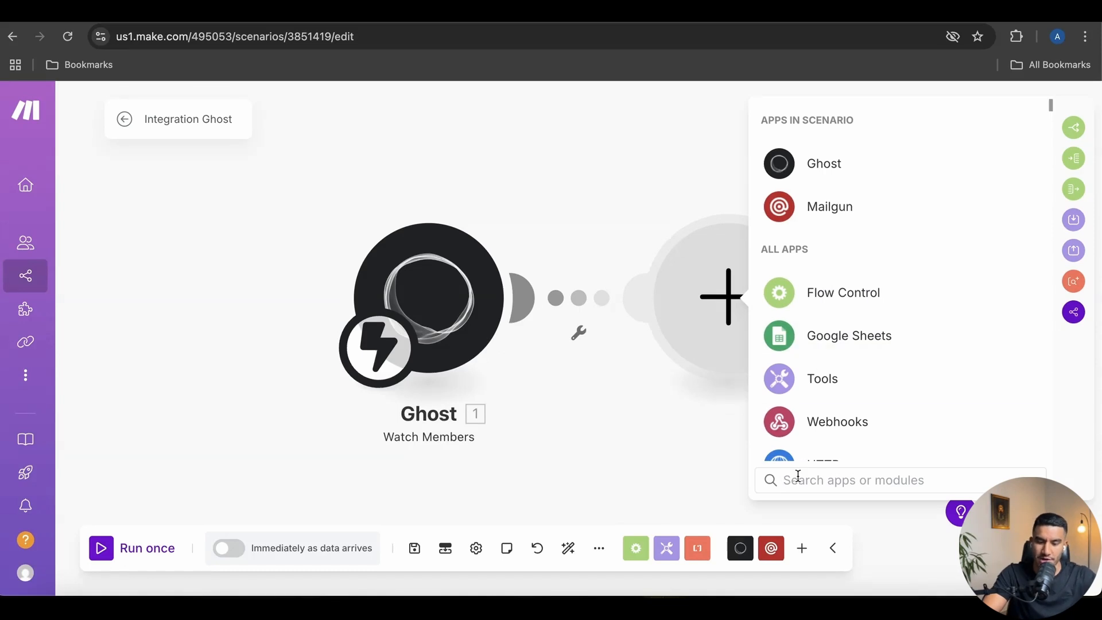
pyautogui.write('mil')
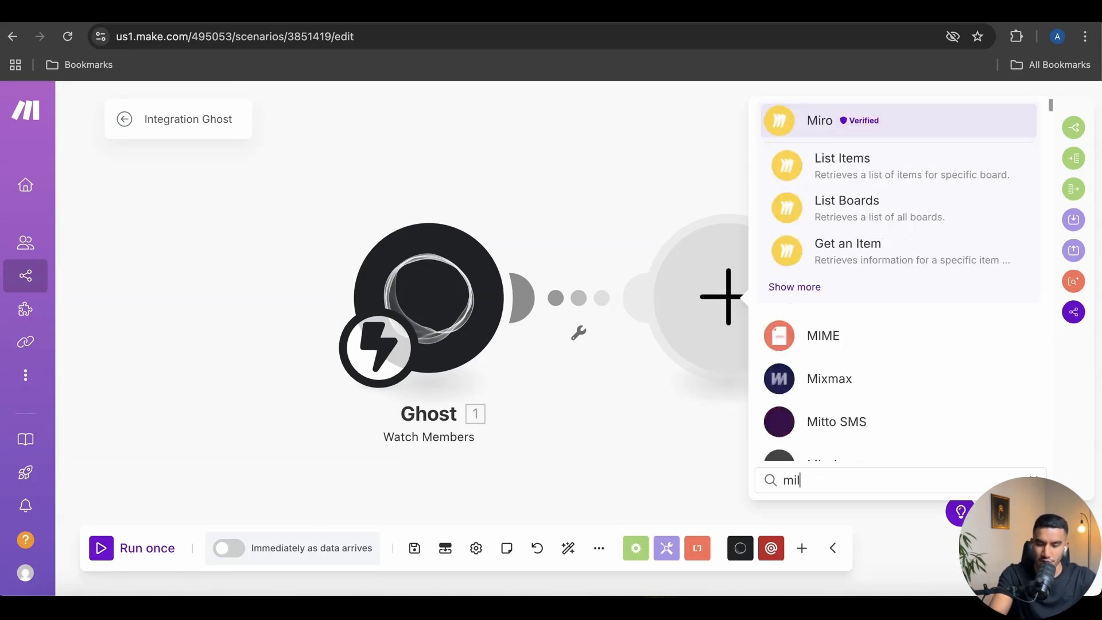
pyautogui.press('BackSpace')
pyautogui.write('ailer')
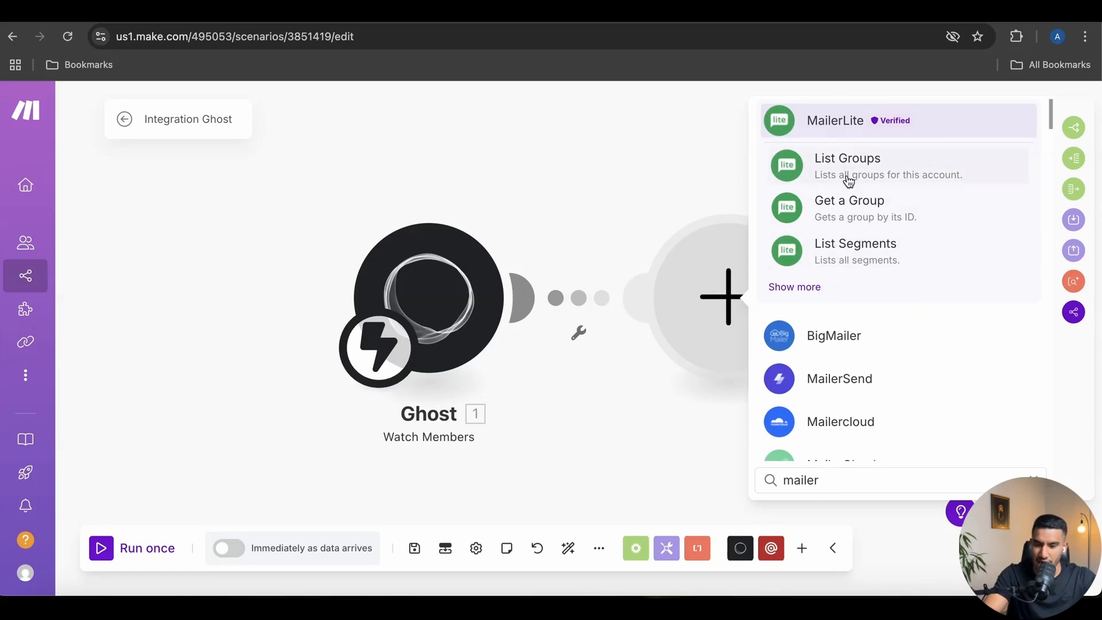
pyautogui.click(821, 286)
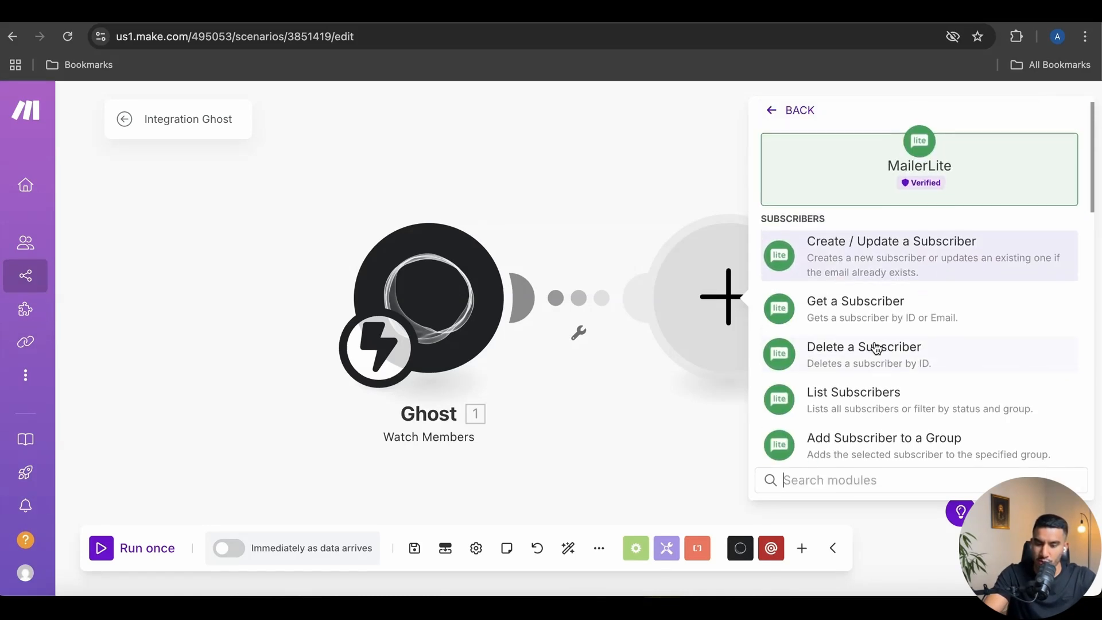
pyautogui.click(880, 256)
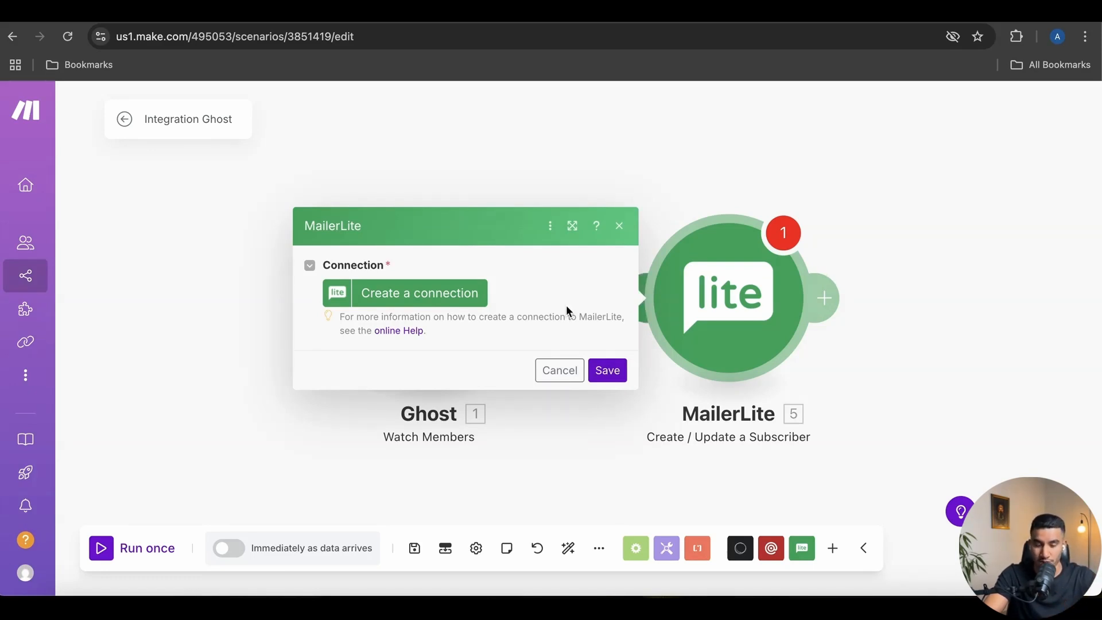
# Name a new MailerLite connection 'Alchemist AI Mailerlite' and go to MailerLite for its API key
pyautogui.click(452, 302)
pyautogui.tripleClick(662, 269)
pyautogui.press('BackSpace')
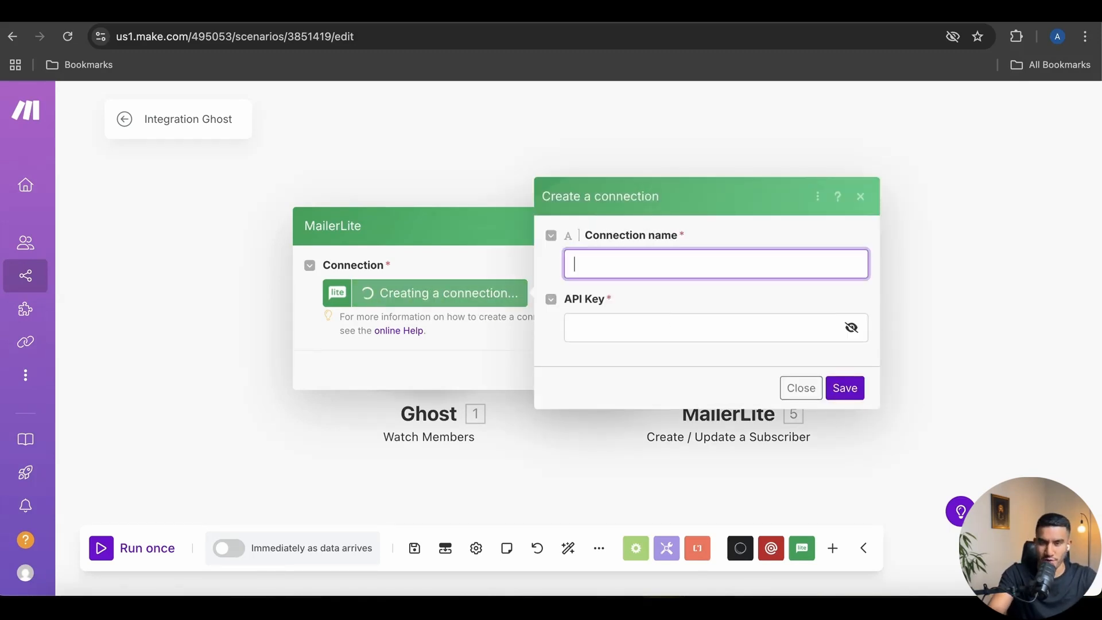
pyautogui.write('Alchemist ')
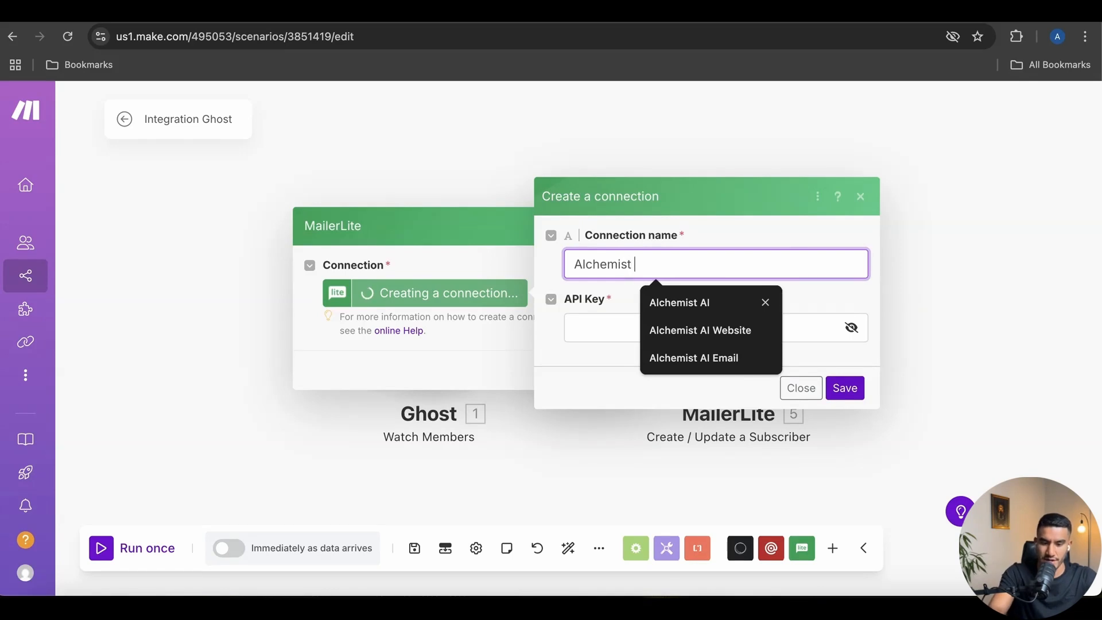
pyautogui.write('AI Mailerlite')
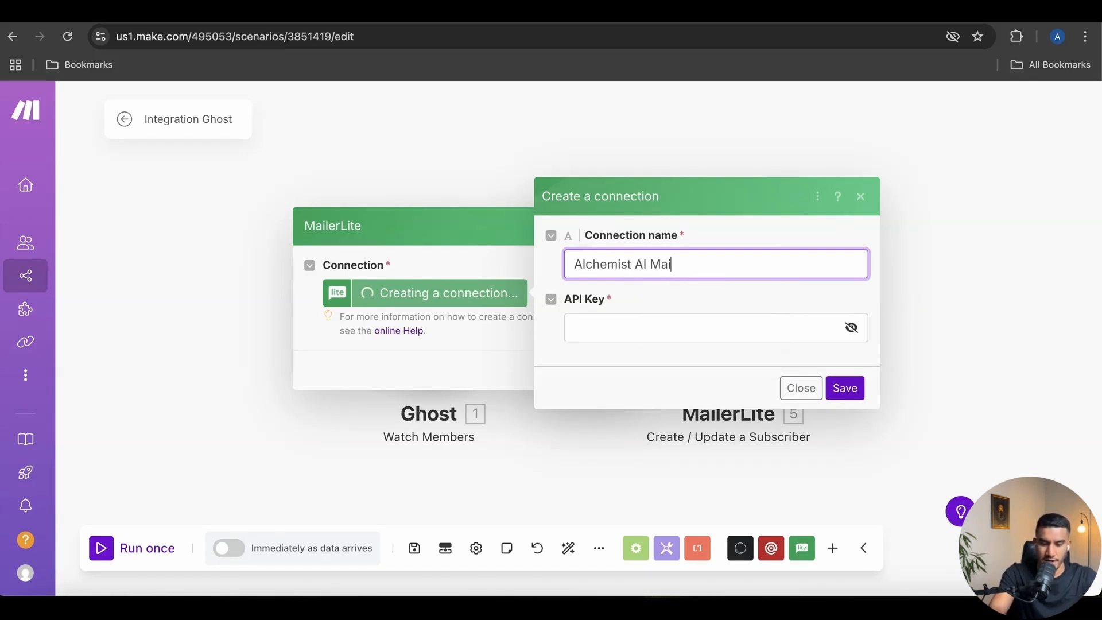
pyautogui.click(624, 328)
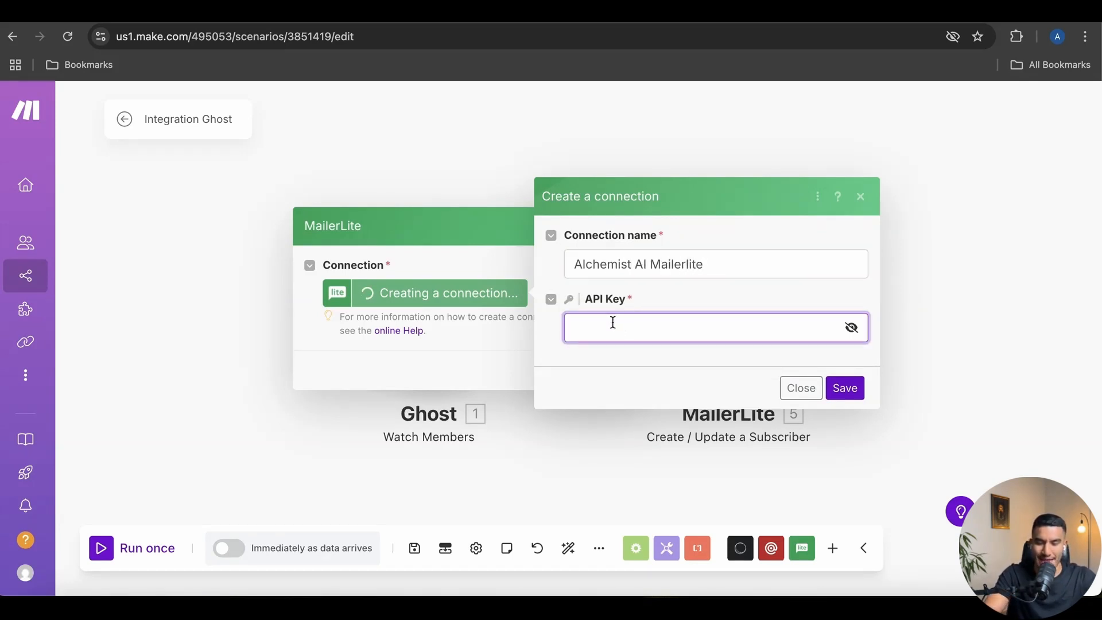
pyautogui.click(655, 17)
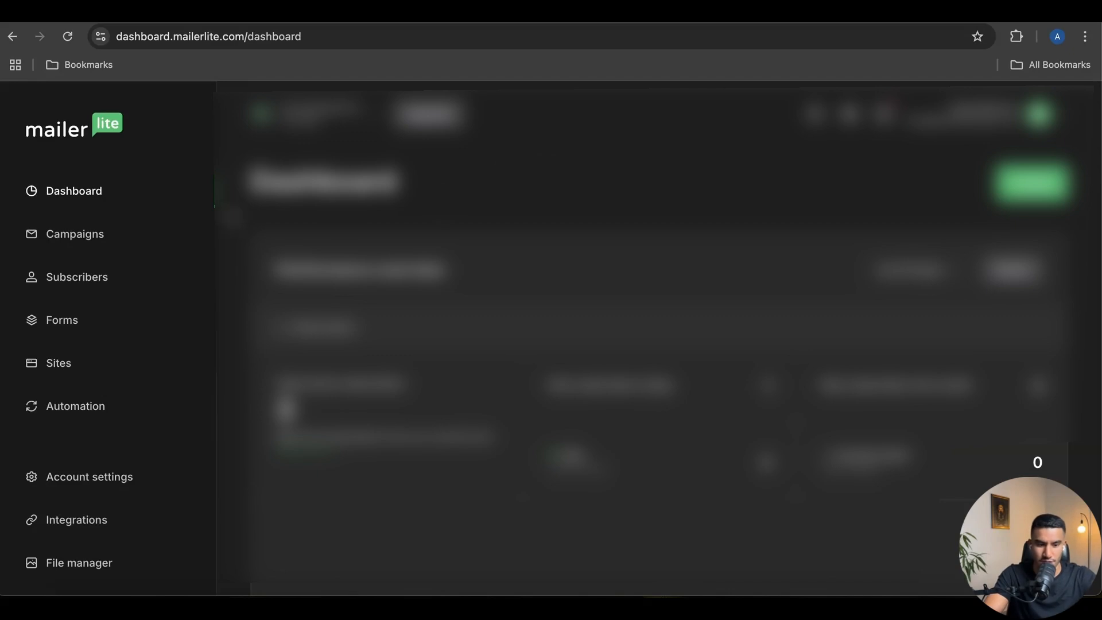
# Open MailerLite's Integrations API settings and begin generating a new token
pyautogui.scroll(-1, 72, 513)
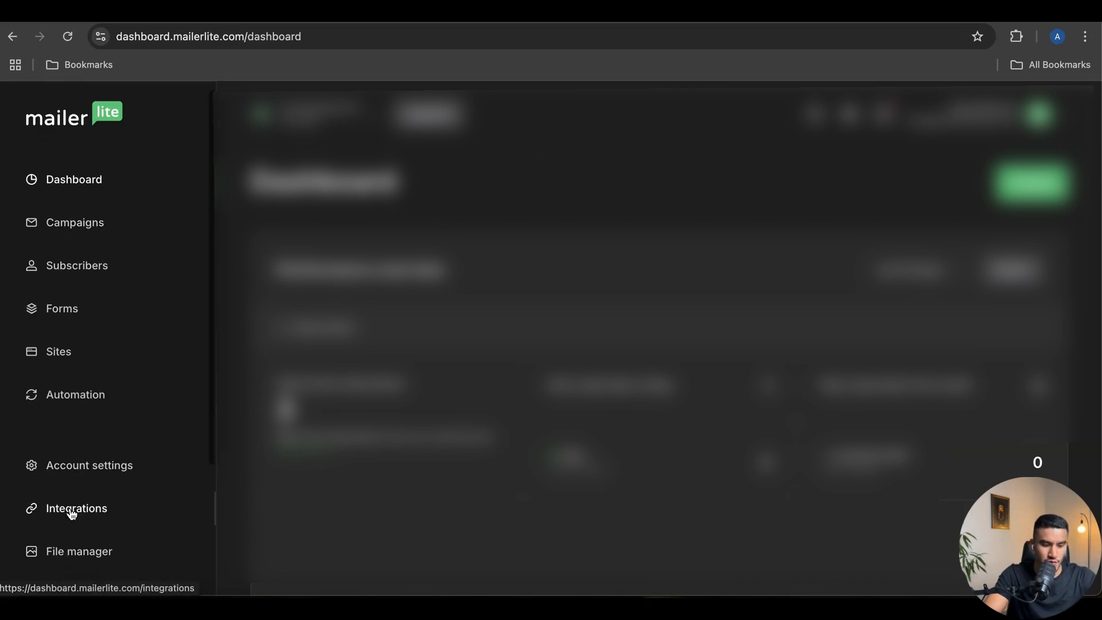
pyautogui.click(71, 513)
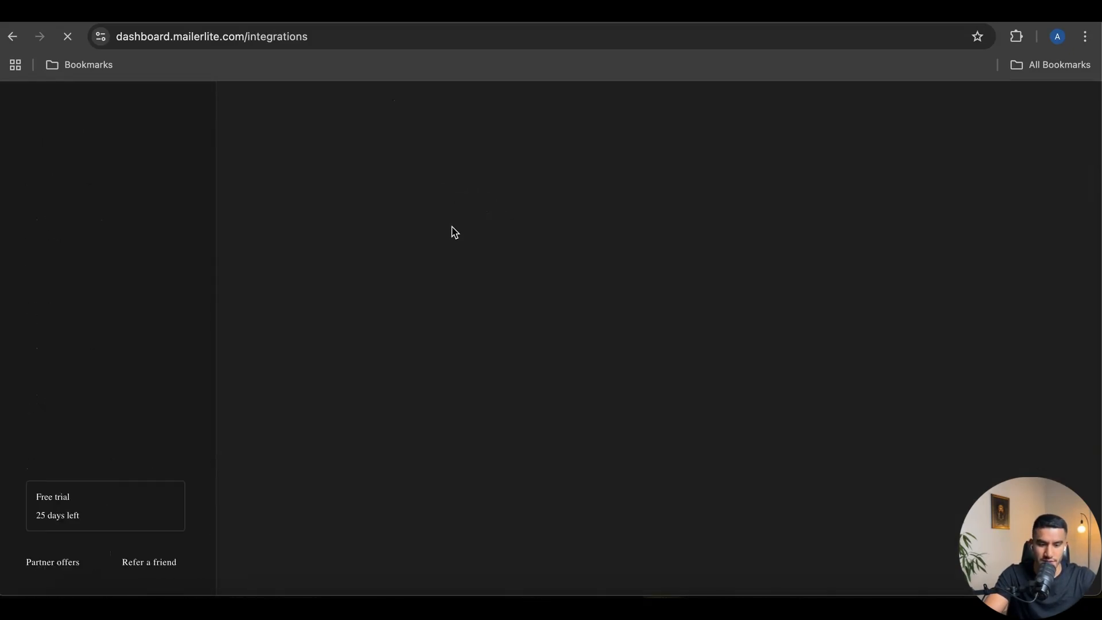
pyautogui.scroll(-1, 470, 381)
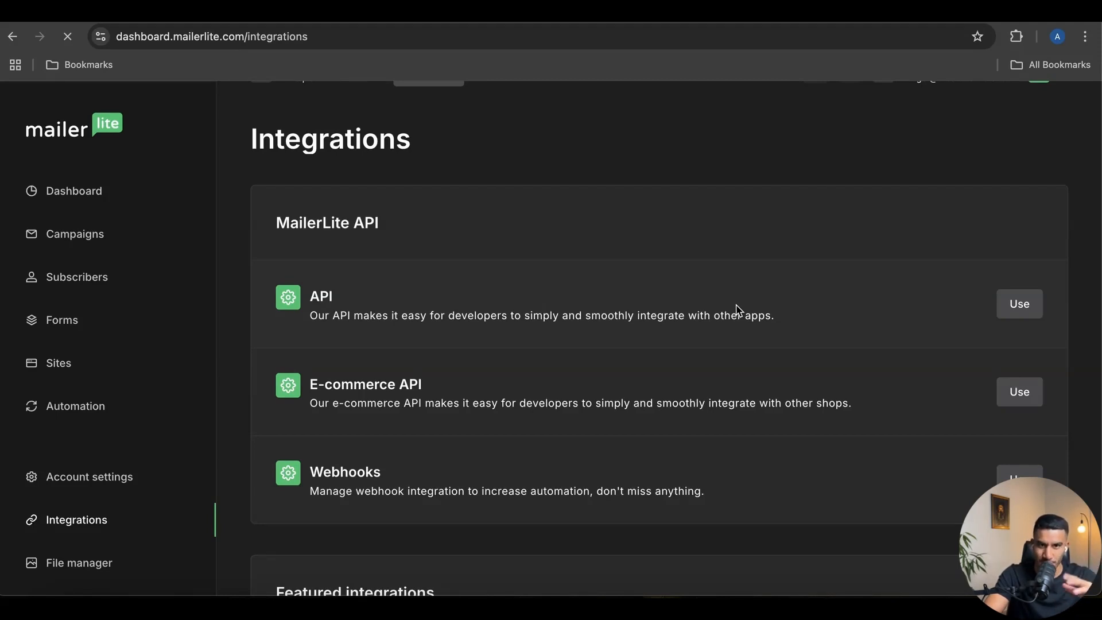
pyautogui.click(1012, 310)
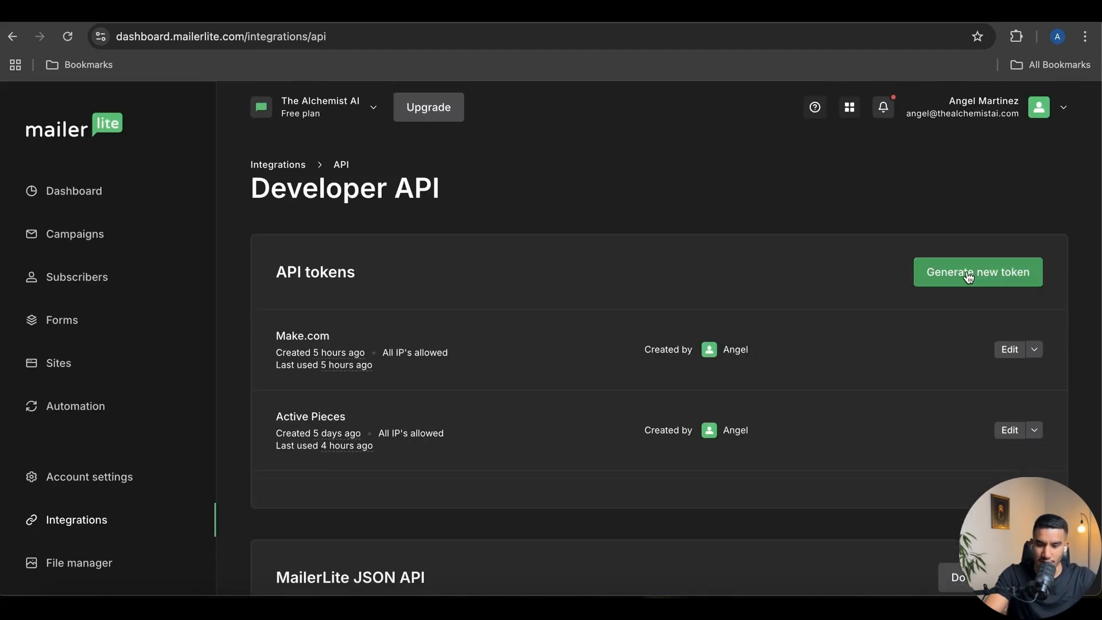
pyautogui.click(972, 276)
# Create the 'Make.com' API token with terms accepted, copy it, and return to Make
pyautogui.click(511, 299)
pyautogui.write('M')
pyautogui.press('BackSpace')
pyautogui.write('Make.com')
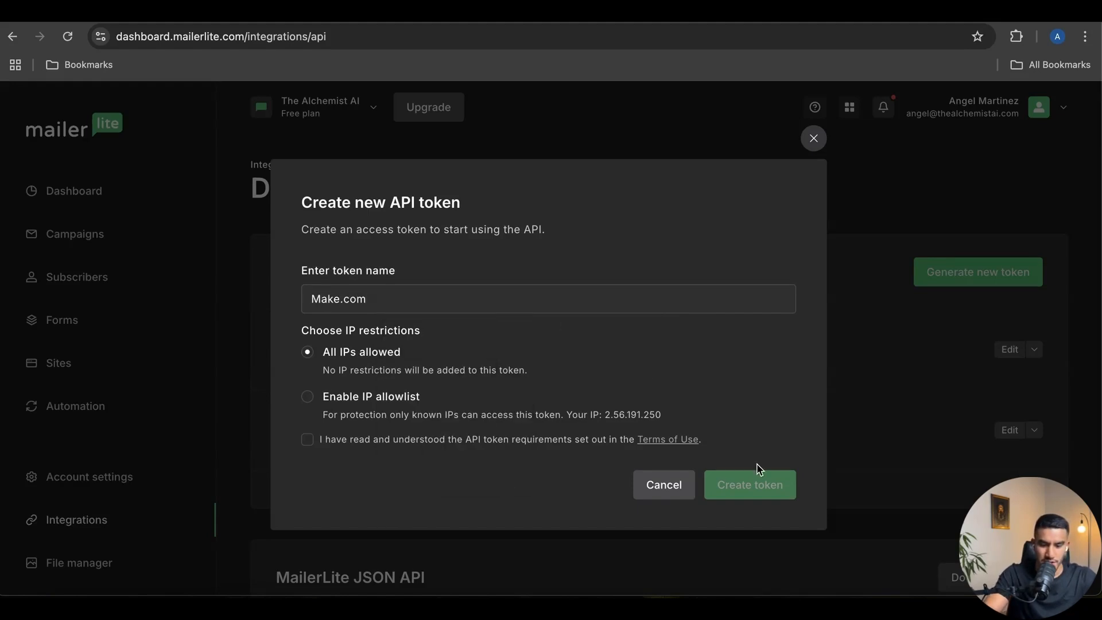
pyautogui.click(308, 440)
pyautogui.click(769, 492)
pyautogui.click(761, 388)
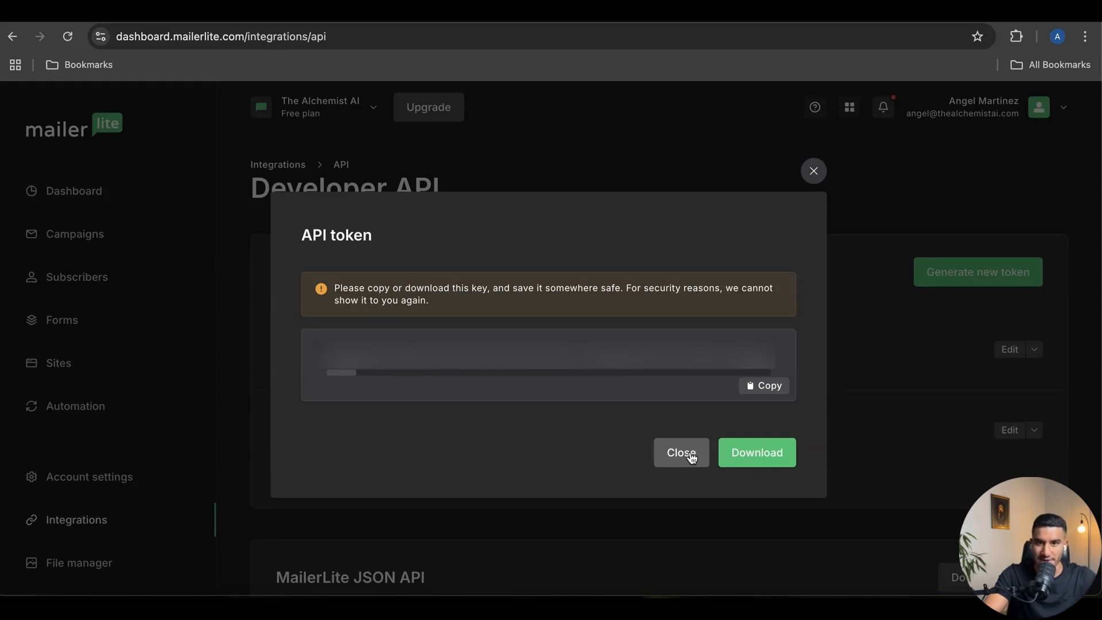
pyautogui.click(692, 456)
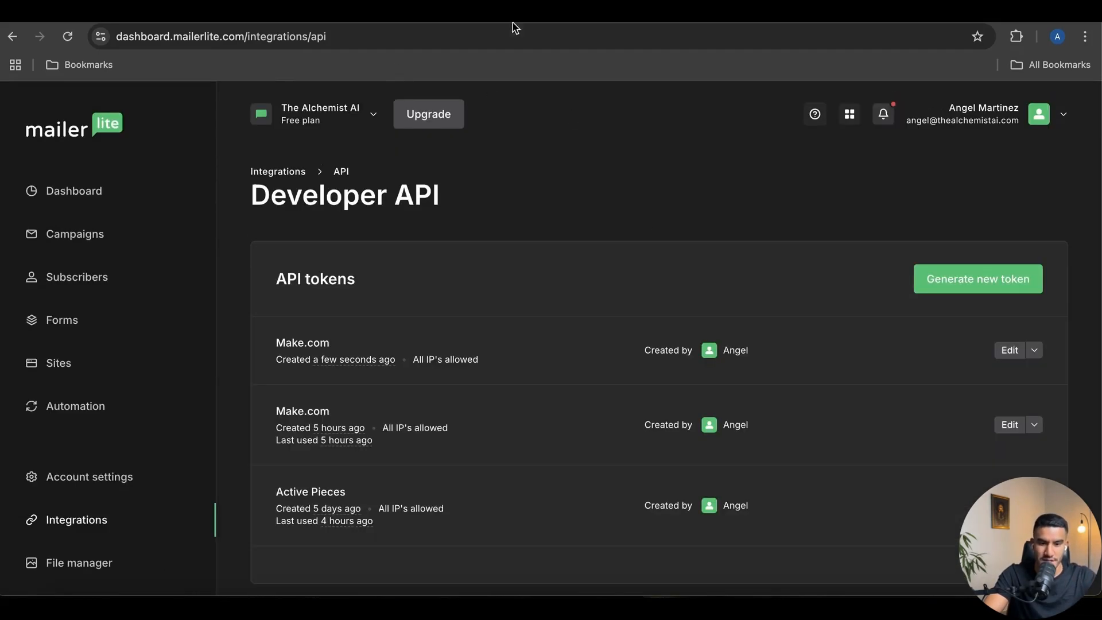
pyautogui.click(433, 17)
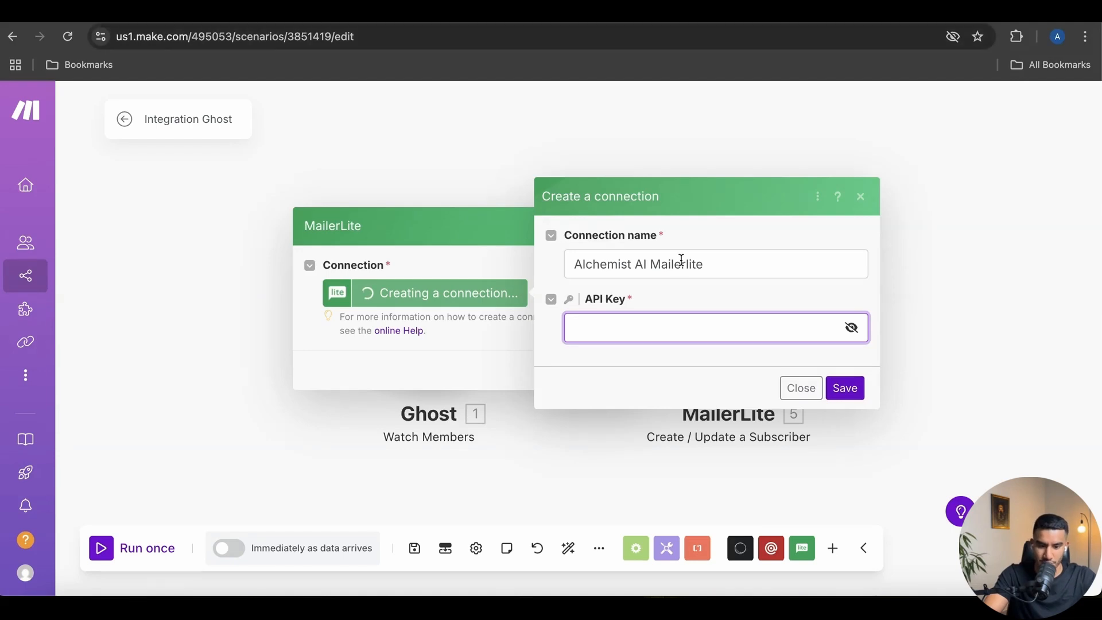
# Save the connection with the pasted API token and map the Ghost member's Email as subscriber email
pyautogui.hotkey('ctrl', 'v')
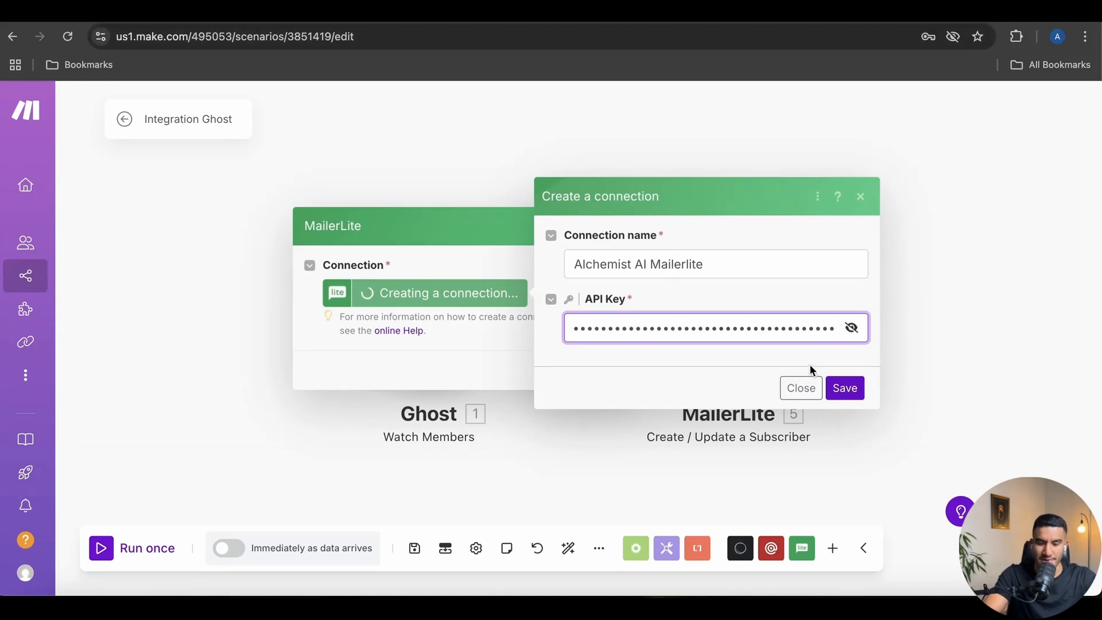
pyautogui.click(846, 388)
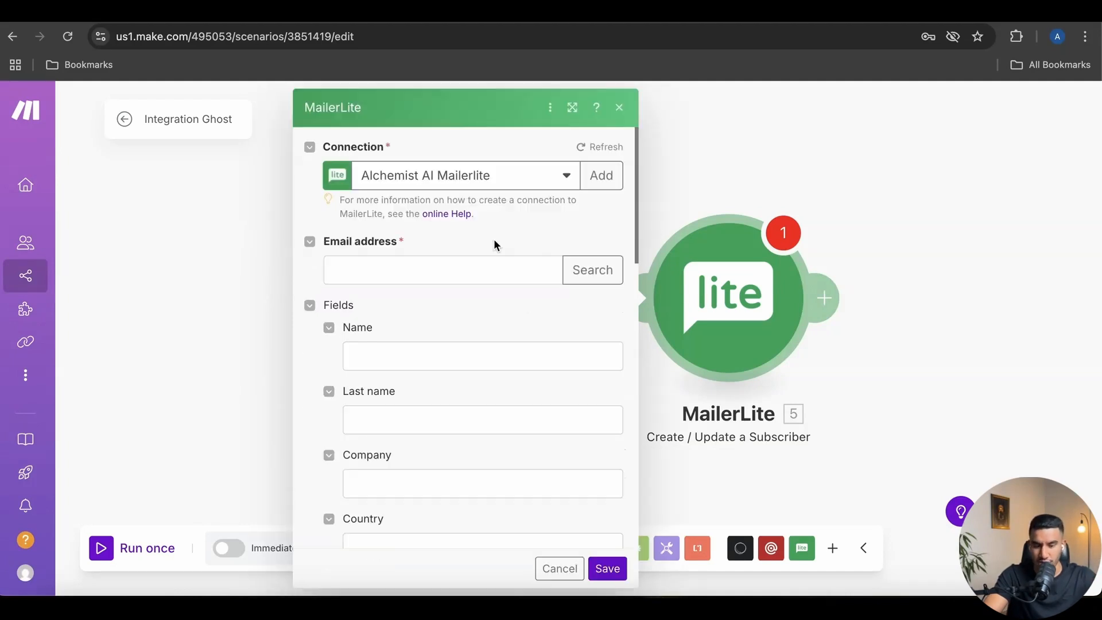
pyautogui.scroll(-1, 459, 269)
pyautogui.scroll(1, 434, 306)
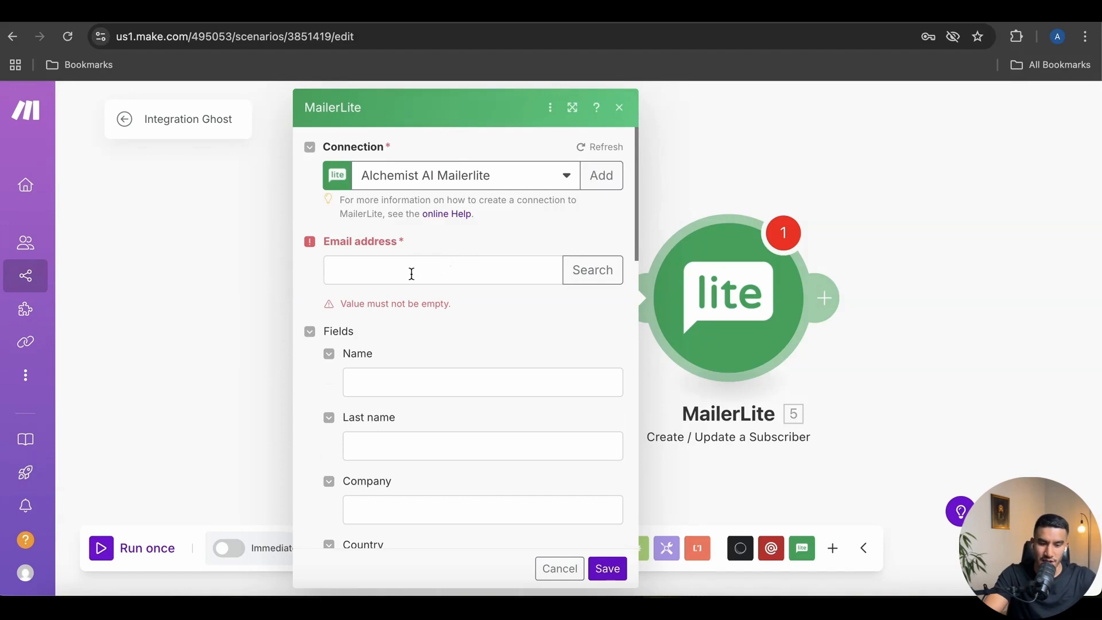
pyautogui.click(389, 276)
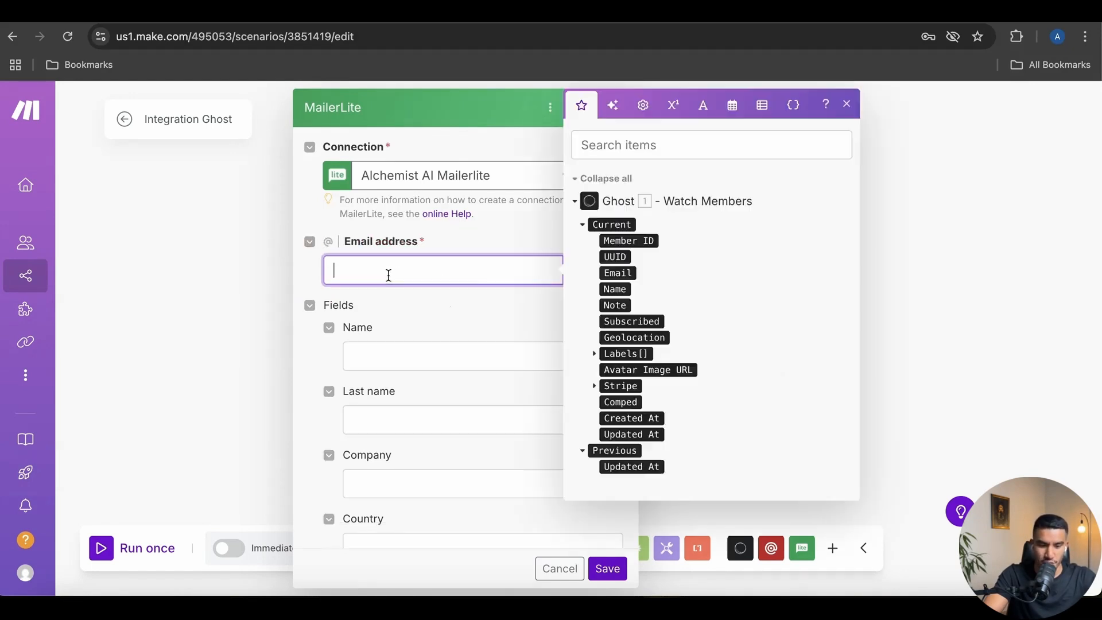
pyautogui.click(630, 274)
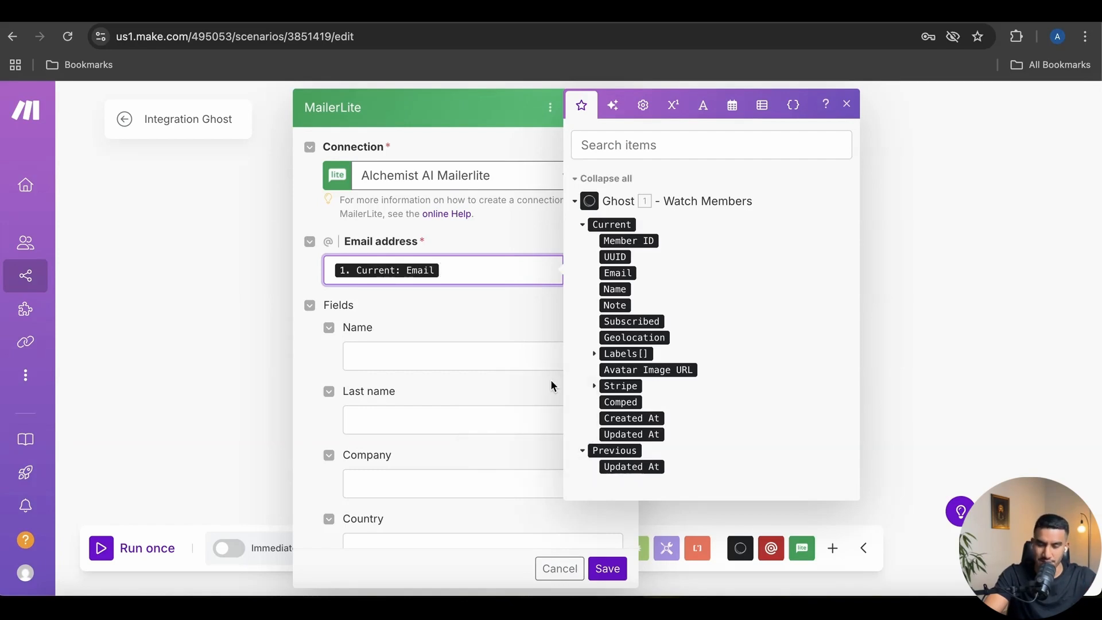
pyautogui.click(469, 311)
# Map the Ghost member's Name and set the subscriber Status to Active
pyautogui.scroll(-3, 494, 313)
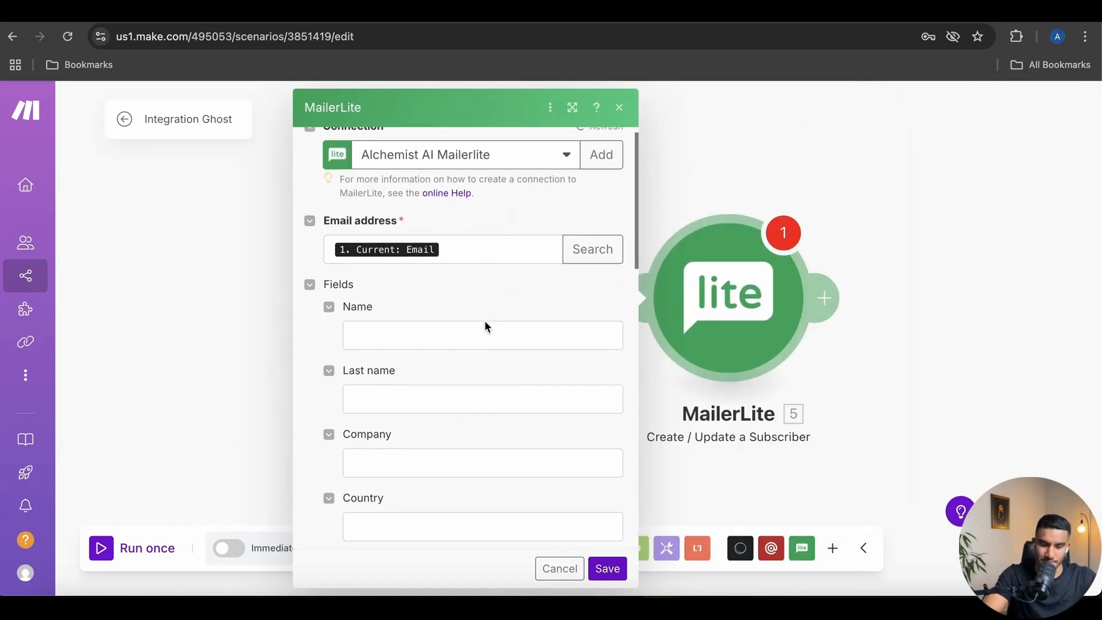
pyautogui.click(402, 270)
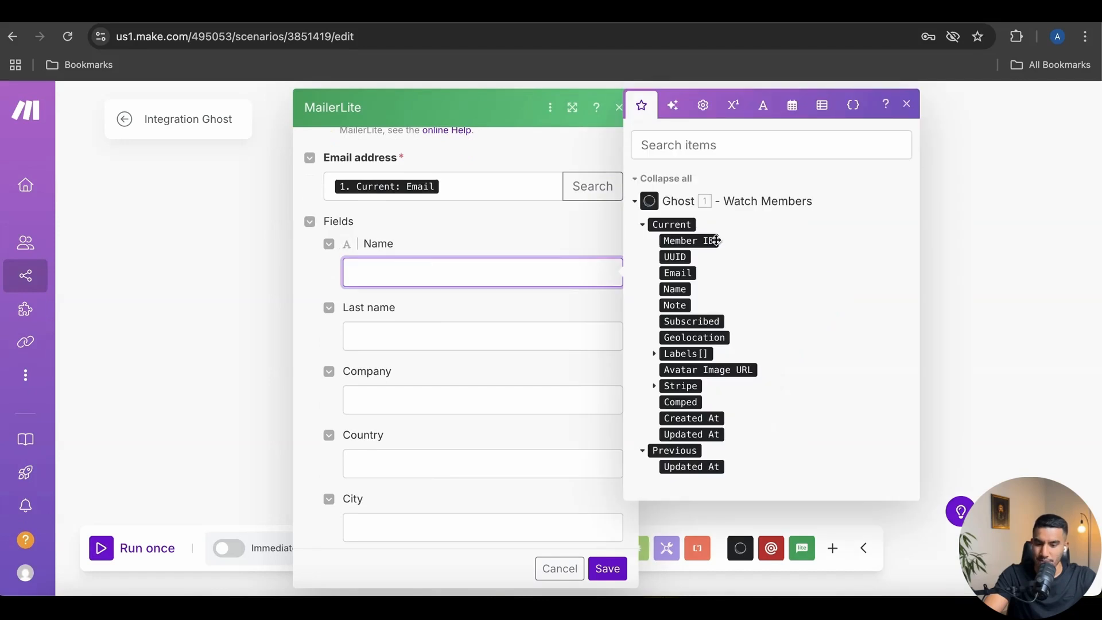
pyautogui.click(682, 288)
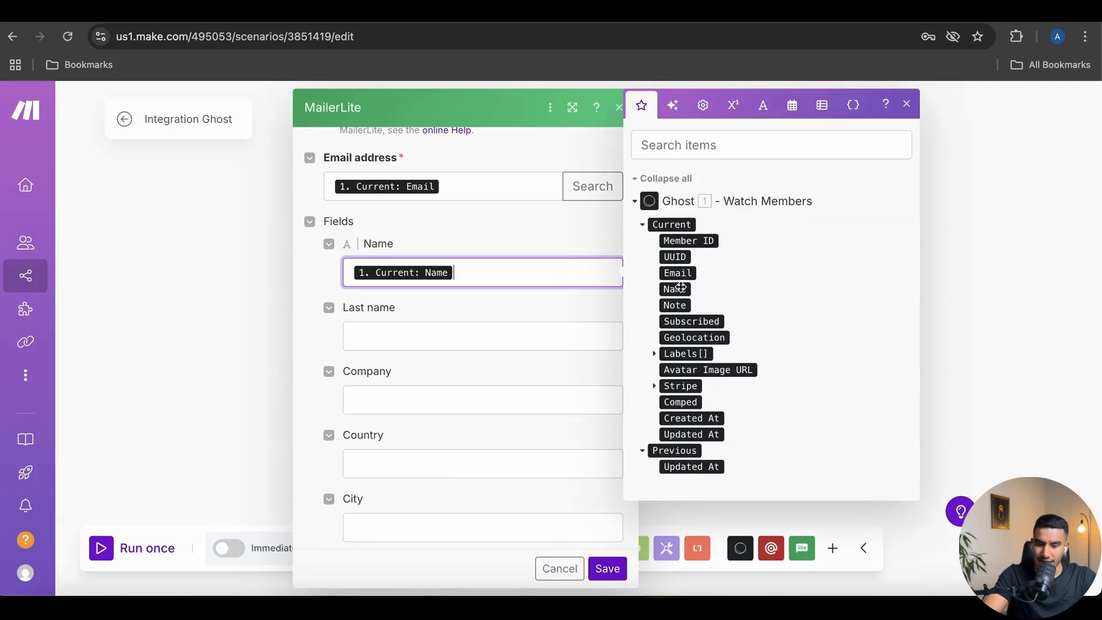
pyautogui.click(502, 310)
pyautogui.scroll(-1, 457, 258)
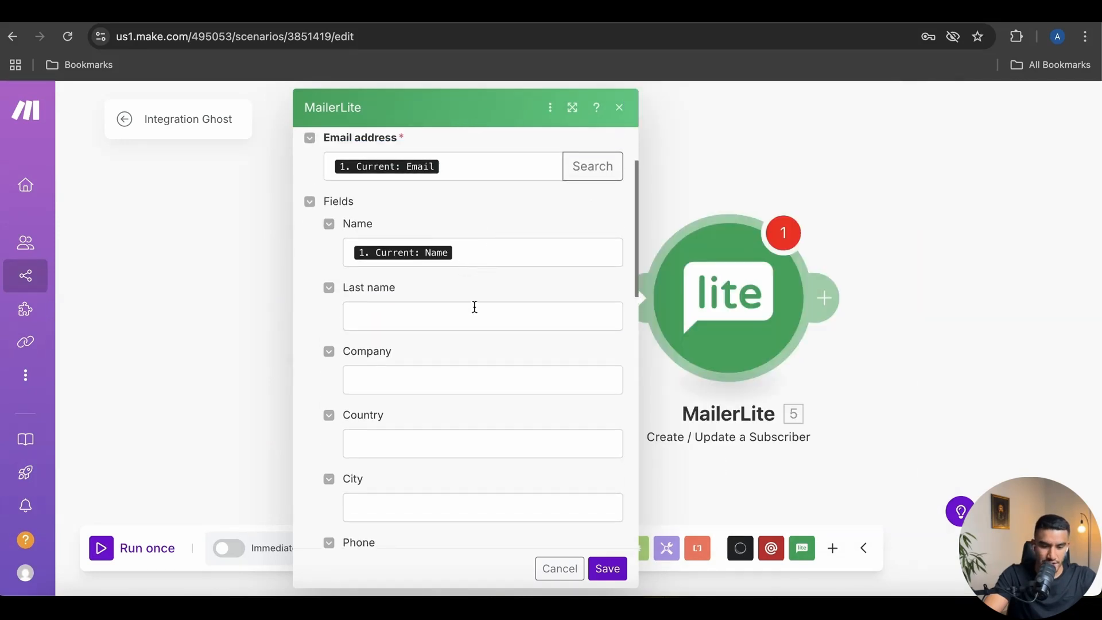
pyautogui.scroll(-11, 475, 307)
pyautogui.scroll(-5, 432, 405)
pyautogui.click(382, 367)
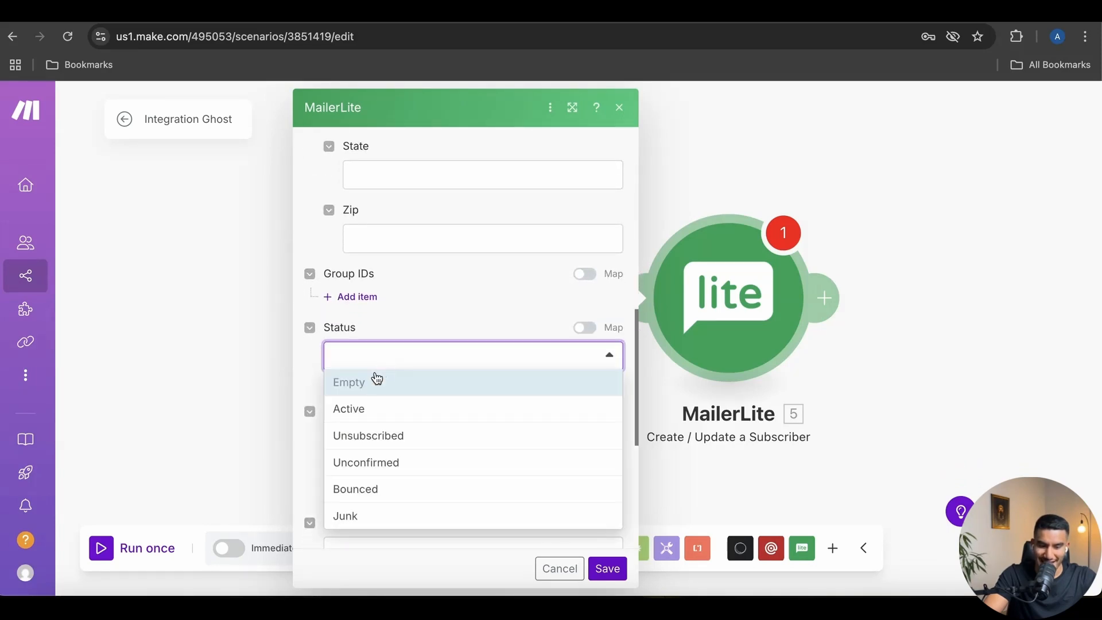
pyautogui.click(370, 411)
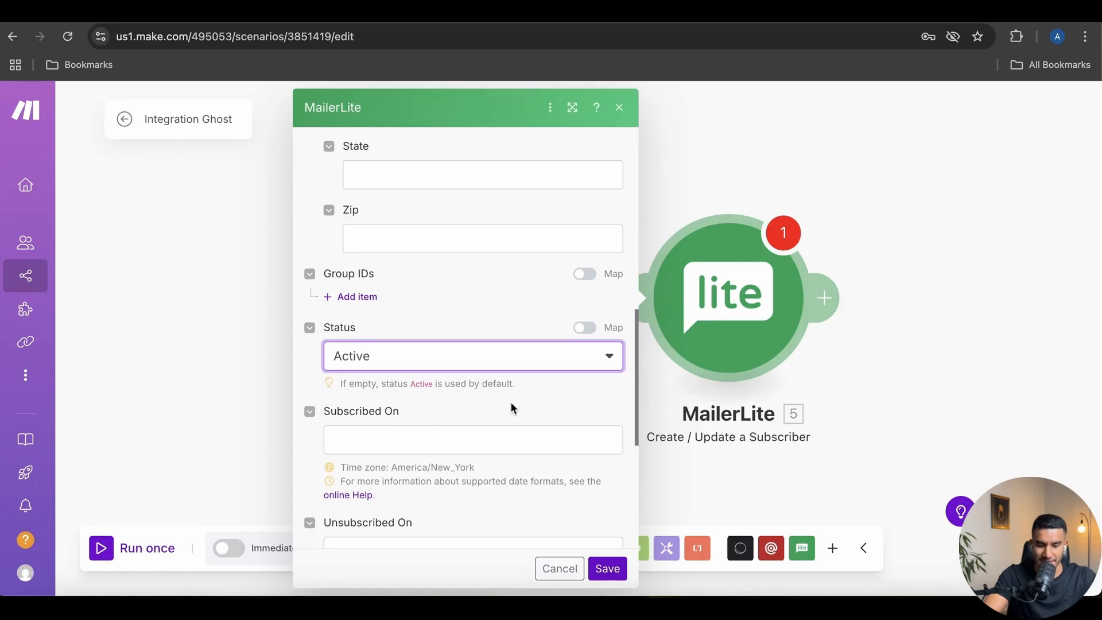
# Map the member's Created At date into Subscribed On
pyautogui.scroll(-2, 488, 439)
pyautogui.click(421, 360)
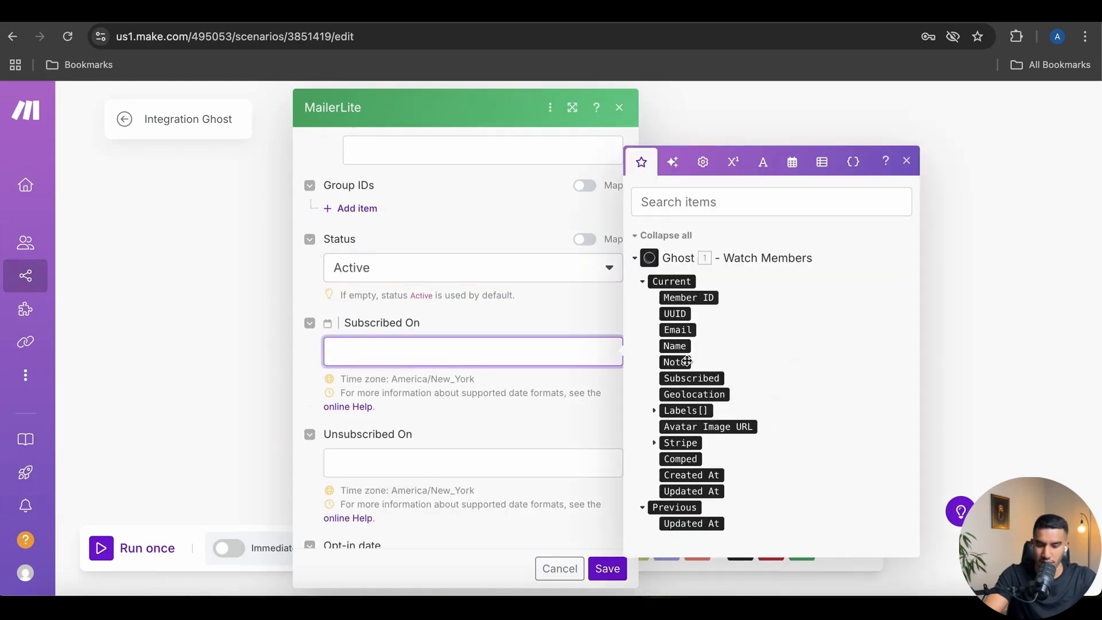
pyautogui.click(704, 476)
pyautogui.click(499, 406)
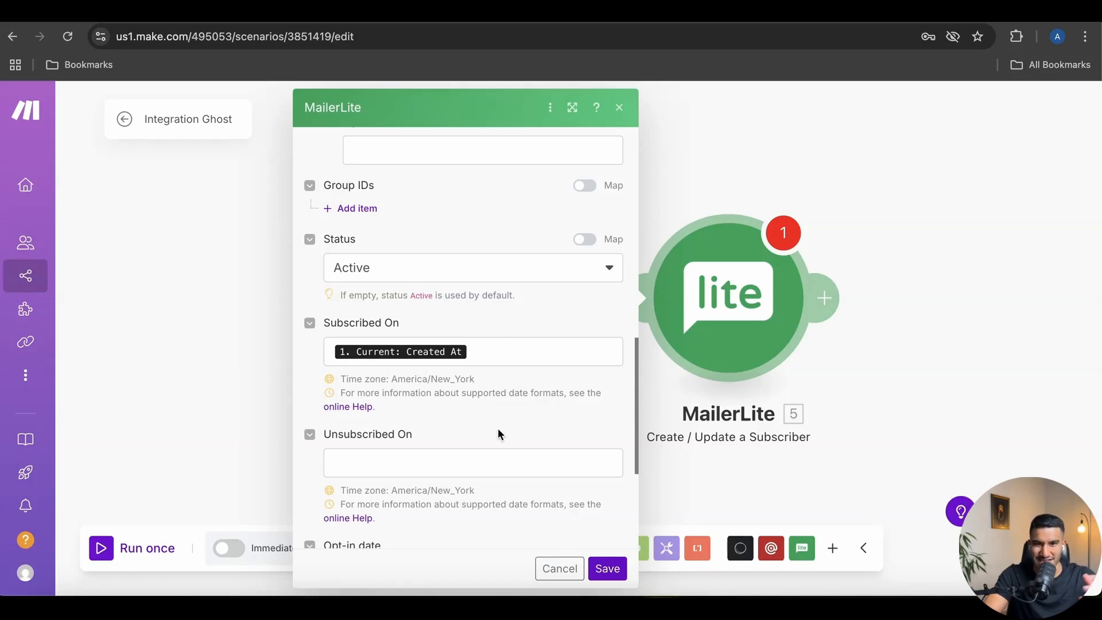
# Add a Group ID 1 entry and check the group list, leaving it empty since none fits
pyautogui.scroll(-1, 499, 434)
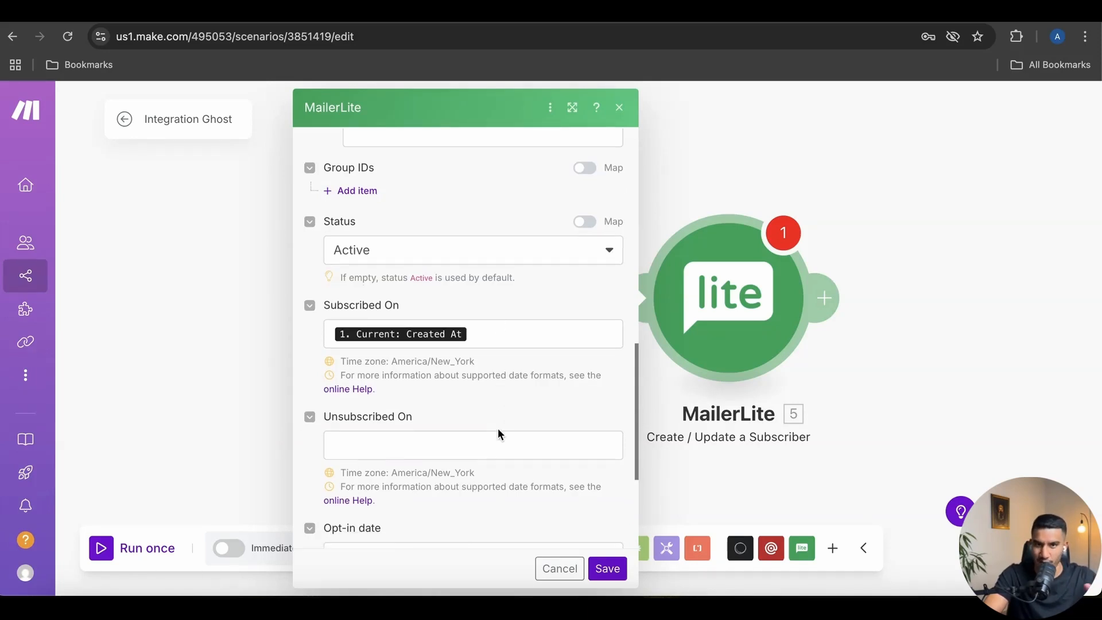
pyautogui.scroll(-4, 517, 429)
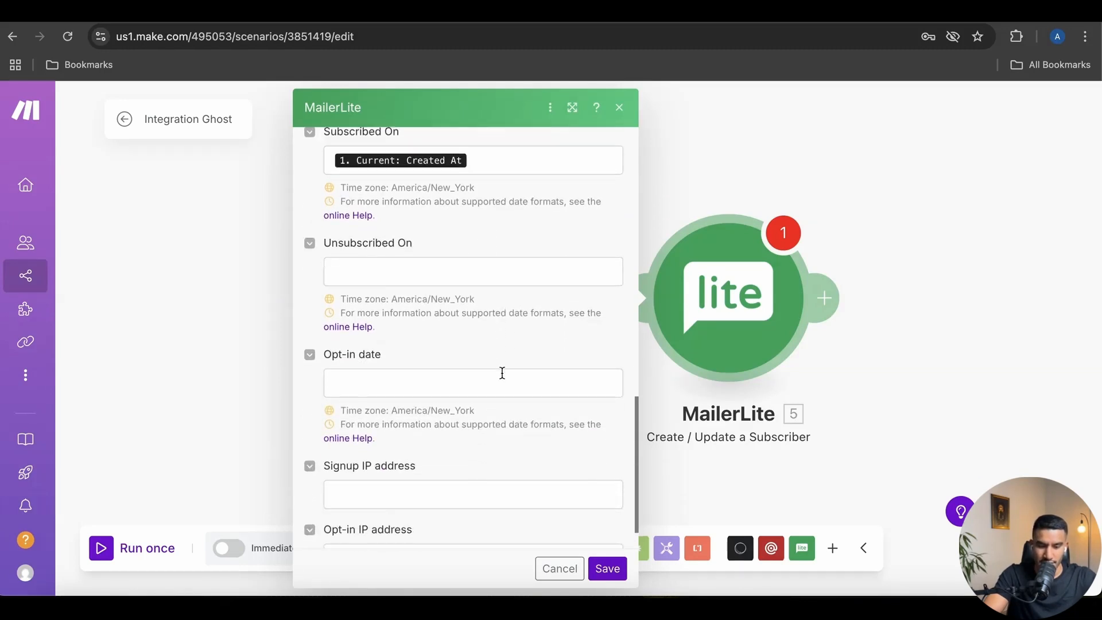
pyautogui.scroll(8, 457, 402)
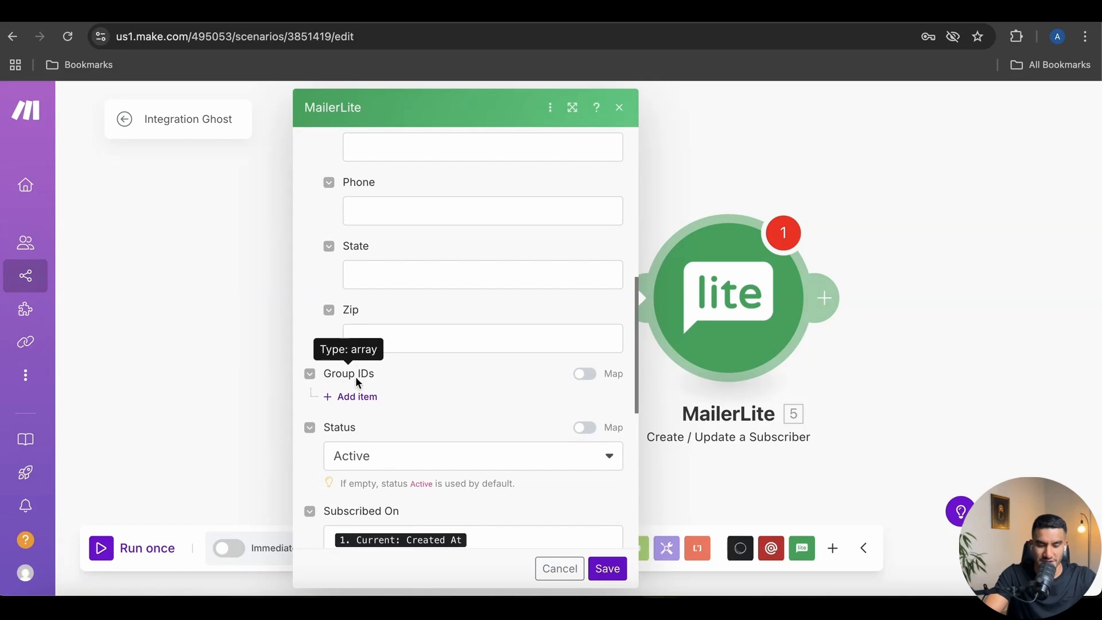
pyautogui.click(359, 397)
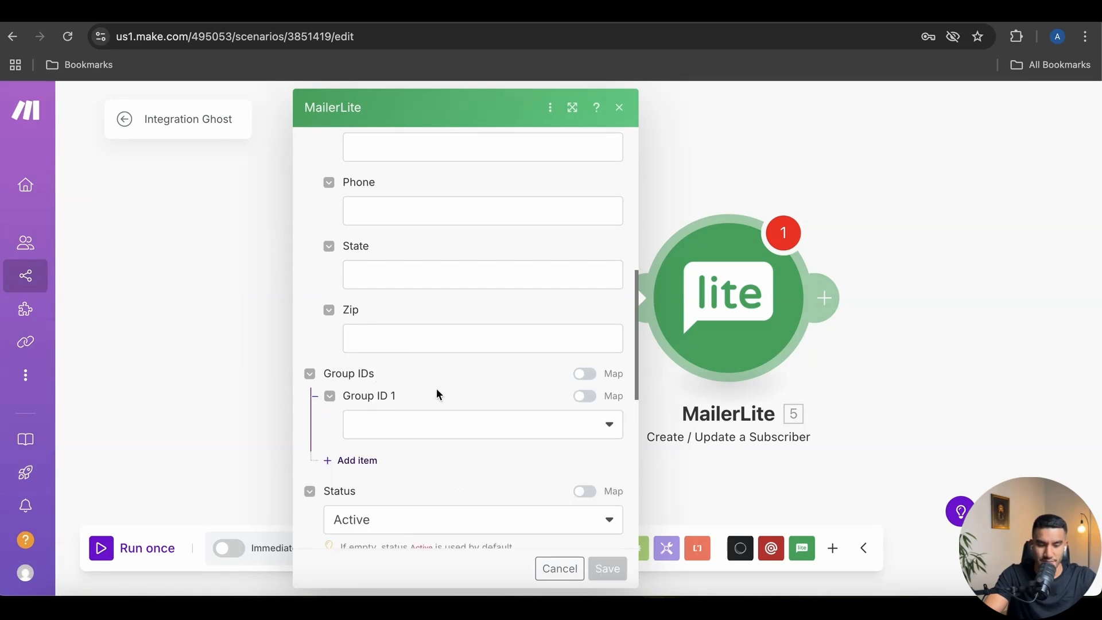
pyautogui.scroll(-1, 411, 389)
pyautogui.click(430, 382)
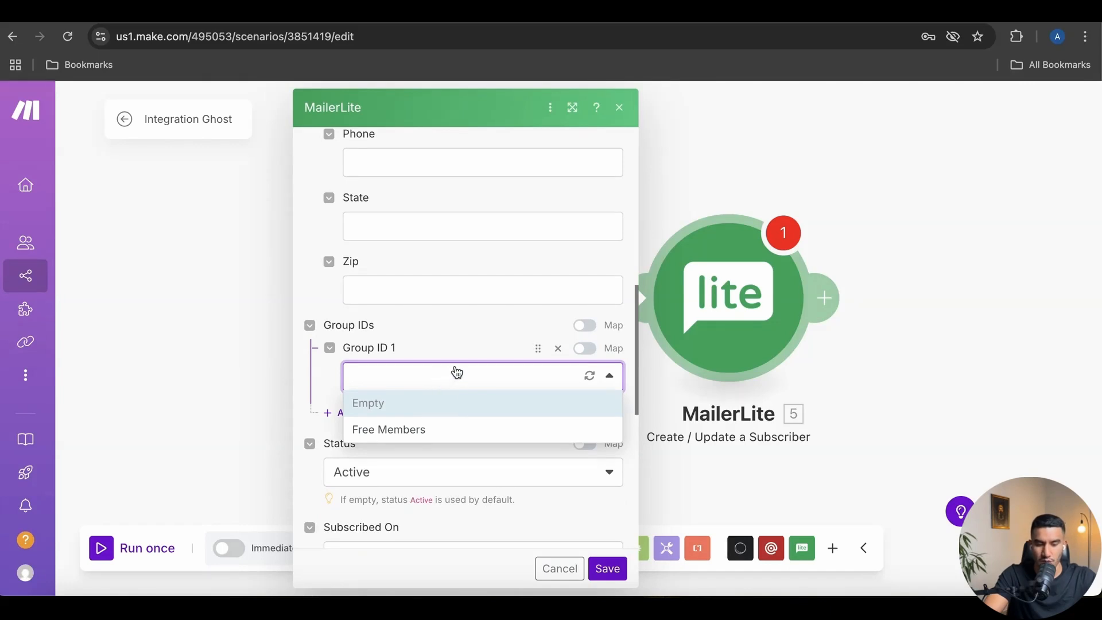
pyautogui.click(444, 376)
pyautogui.click(446, 338)
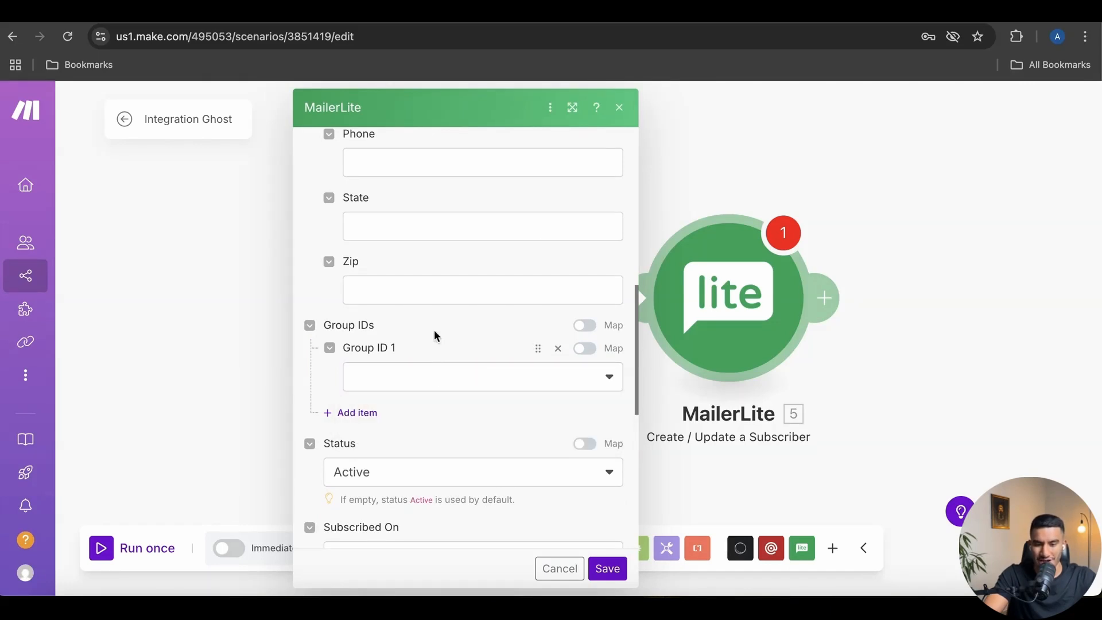
# Create 'Testing Group' in MailerLite's subscriber groups, then save and close Make's MailerLite module
pyautogui.click(466, 12)
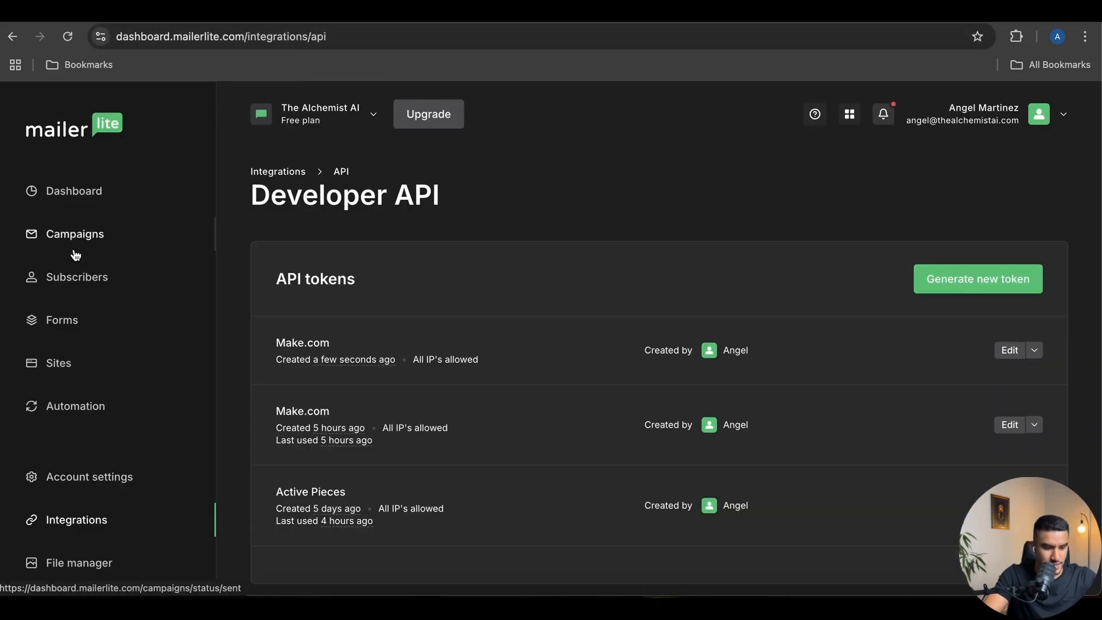
pyautogui.scroll(-1, 87, 290)
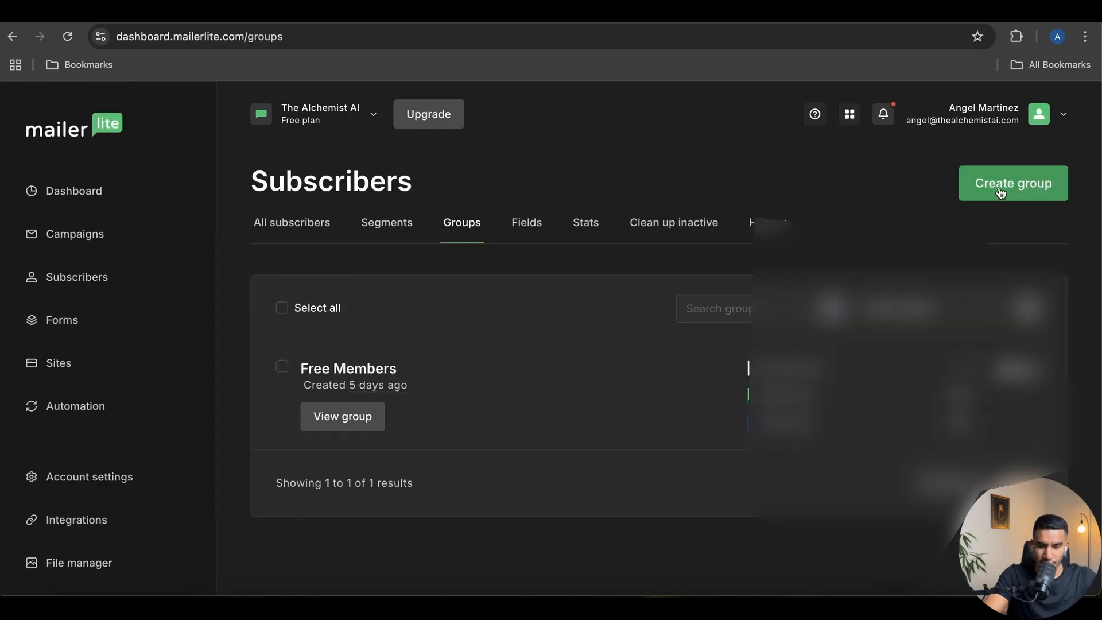
pyautogui.click(997, 192)
pyautogui.click(567, 346)
pyautogui.write('Testing Grouo')
pyautogui.press('BackSpace')
pyautogui.write('p')
pyautogui.click(669, 409)
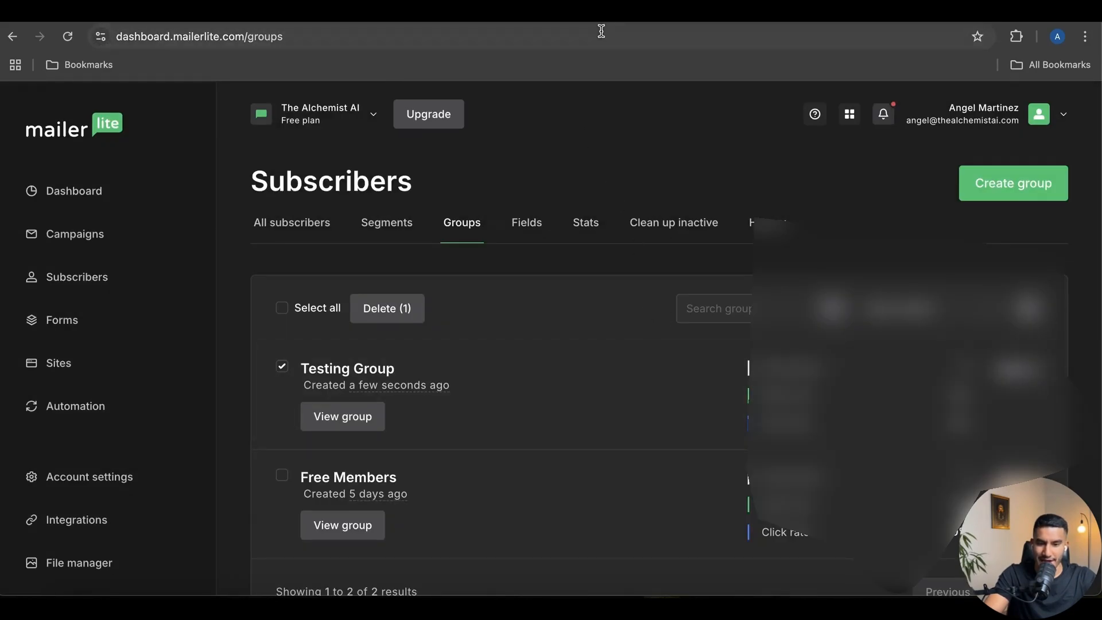
pyautogui.click(565, 13)
pyautogui.click(607, 569)
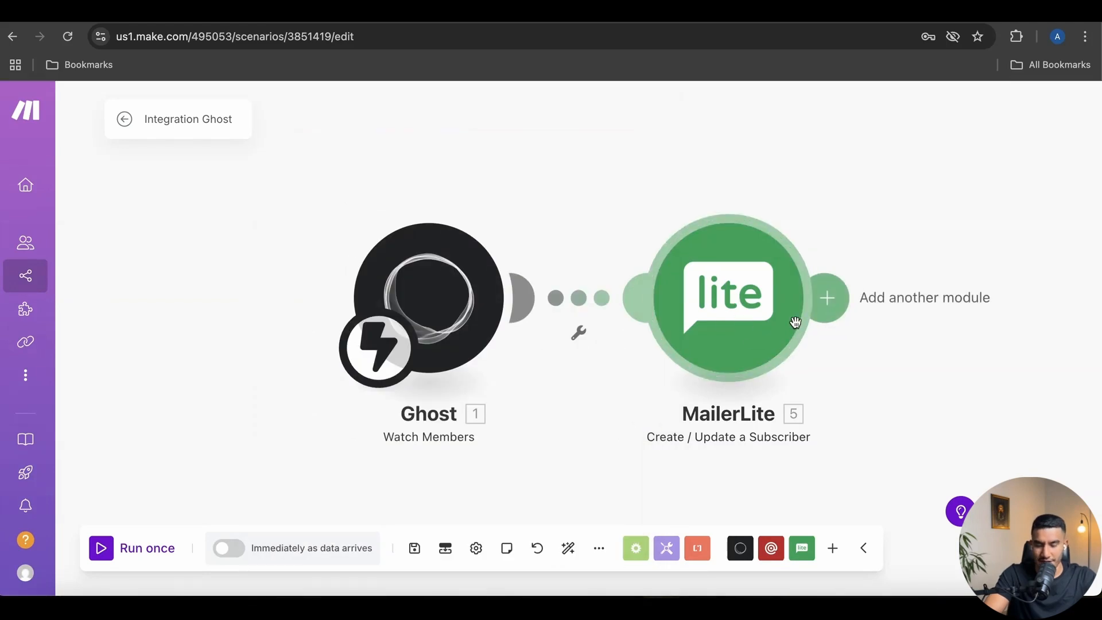
# Choose Testing Group as Group ID 1 in the MailerLite module and save it
pyautogui.click(793, 322)
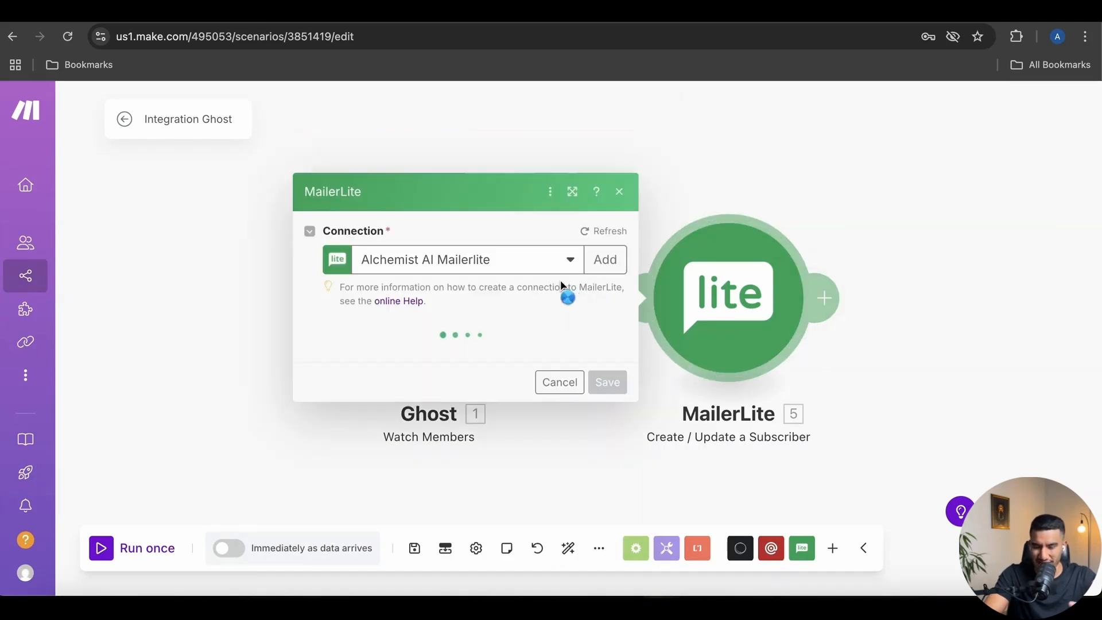
pyautogui.scroll(-7, 534, 417)
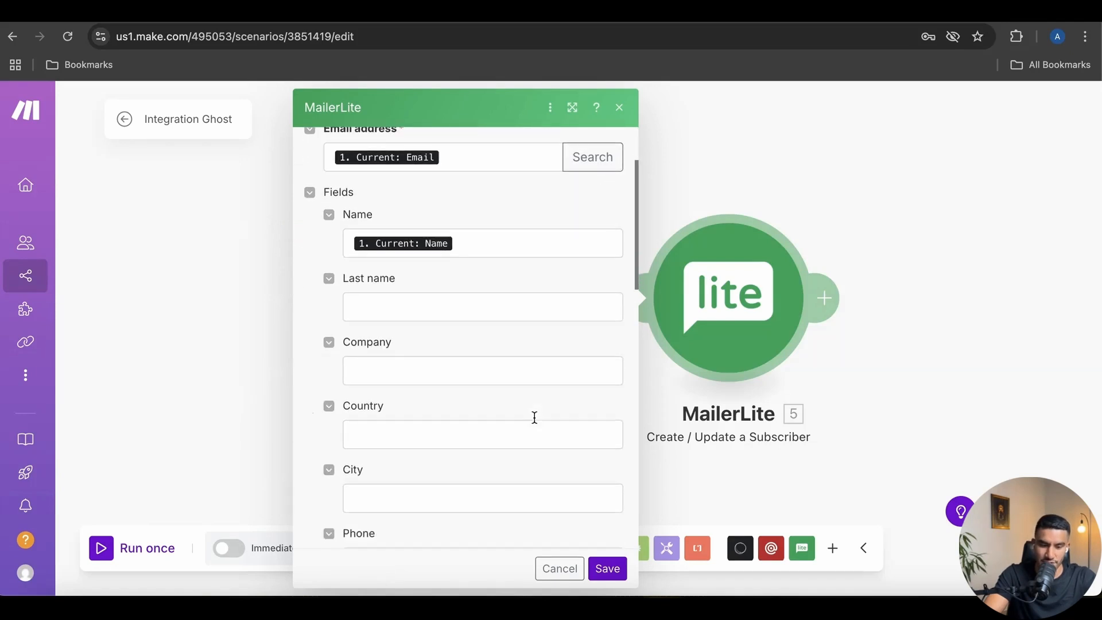
pyautogui.scroll(-3, 534, 417)
pyautogui.click(482, 371)
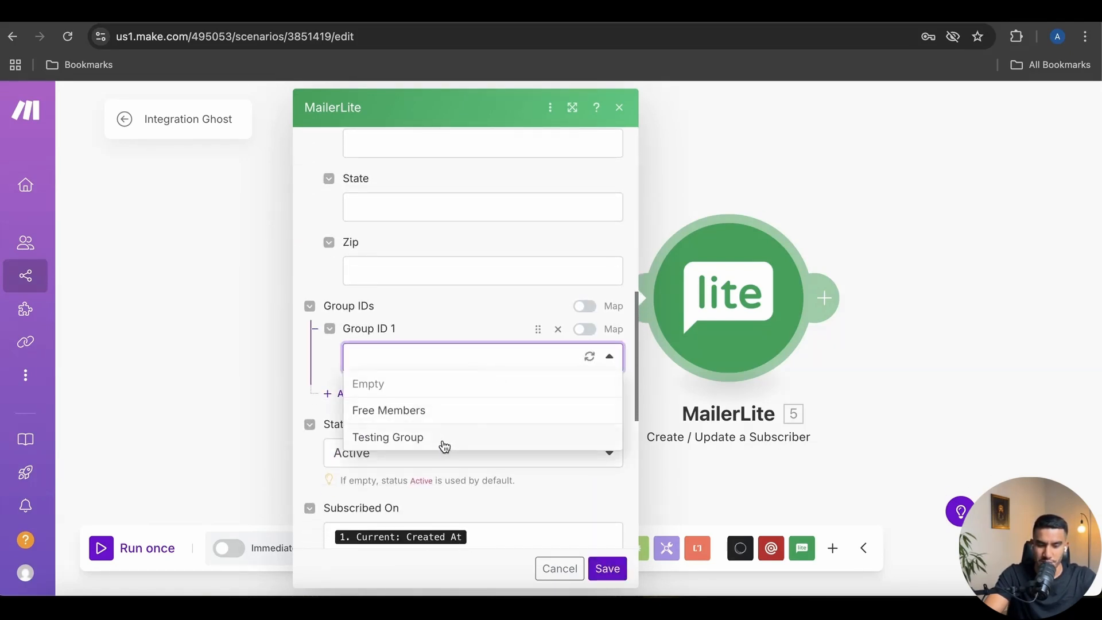
pyautogui.click(444, 446)
pyautogui.scroll(-2, 506, 406)
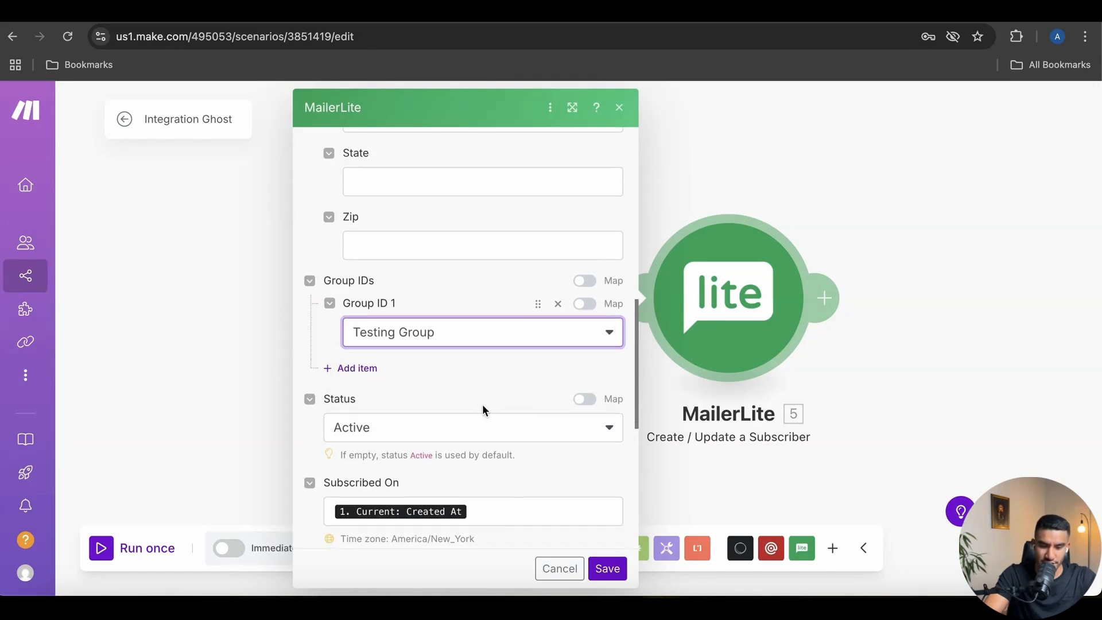
pyautogui.scroll(-3, 534, 448)
pyautogui.click(608, 568)
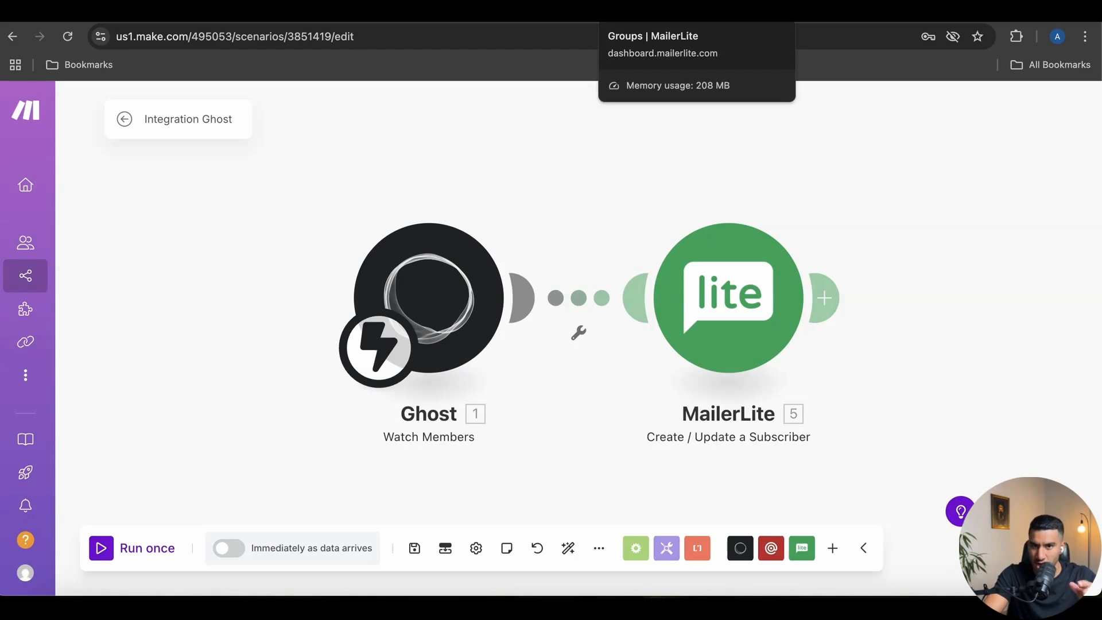
# Create a new MailerLite automation from the Simple welcome email template
pyautogui.click(638, 10)
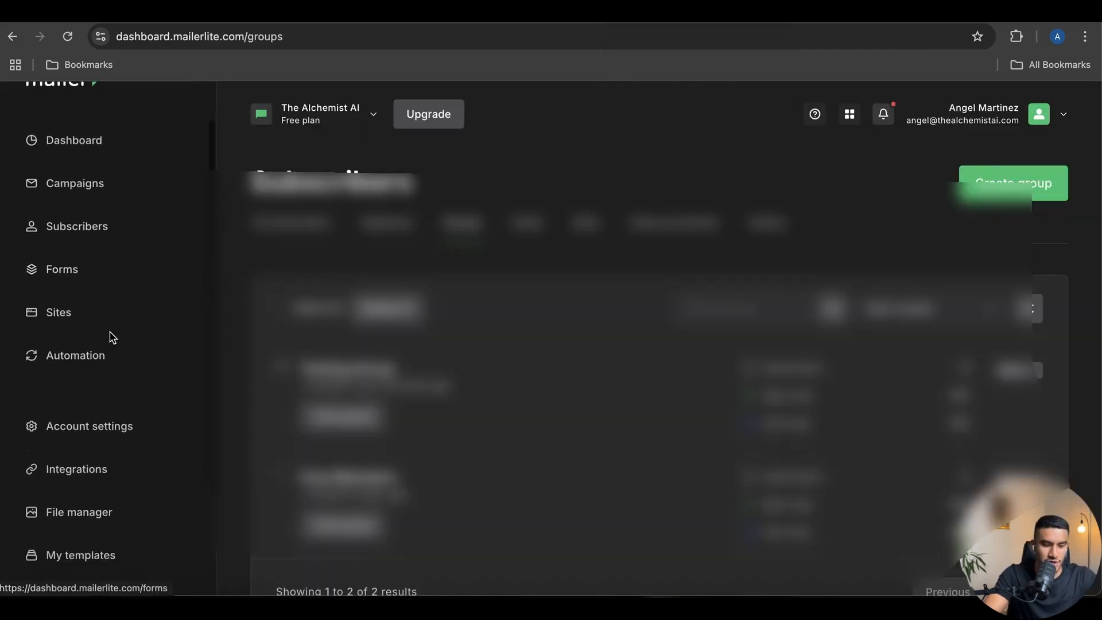
pyautogui.click(80, 326)
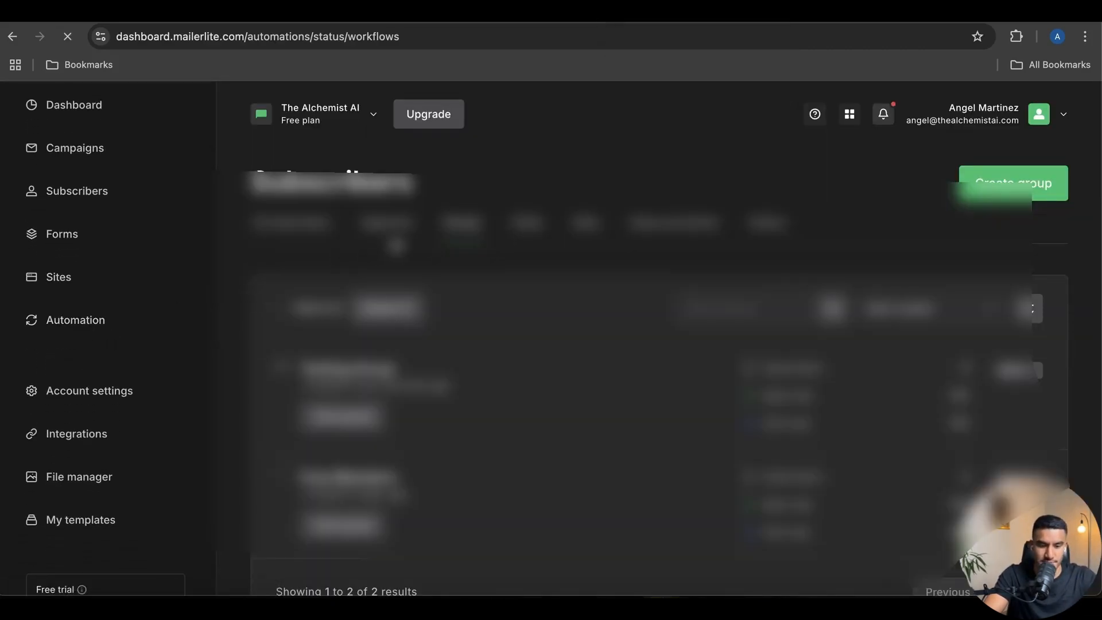
pyautogui.scroll(-1, 536, 353)
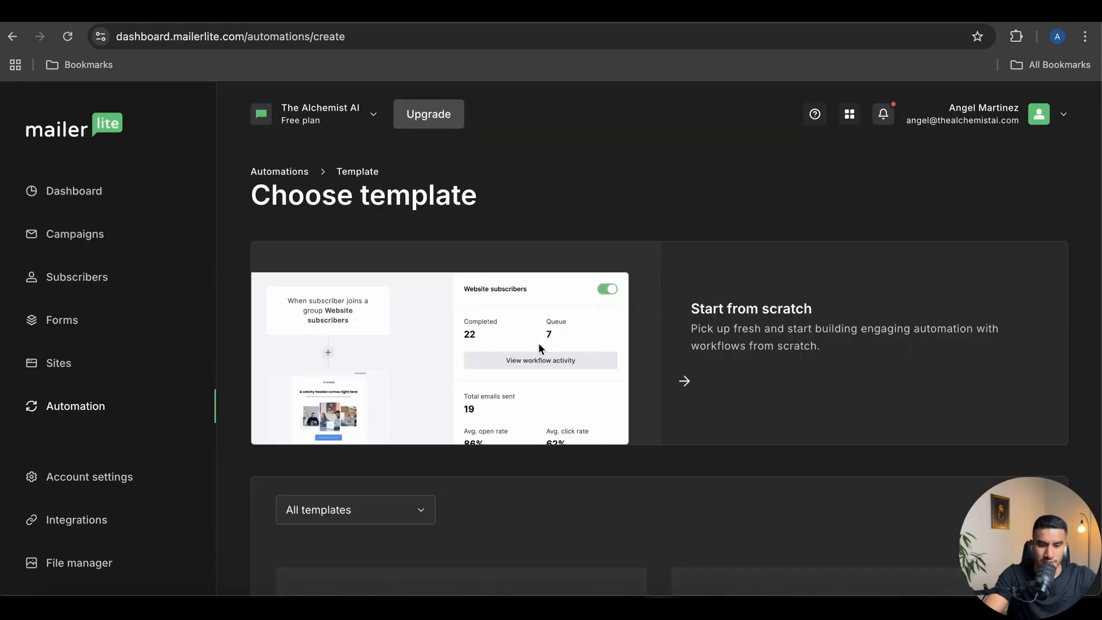
pyautogui.scroll(-5, 449, 347)
pyautogui.click(410, 342)
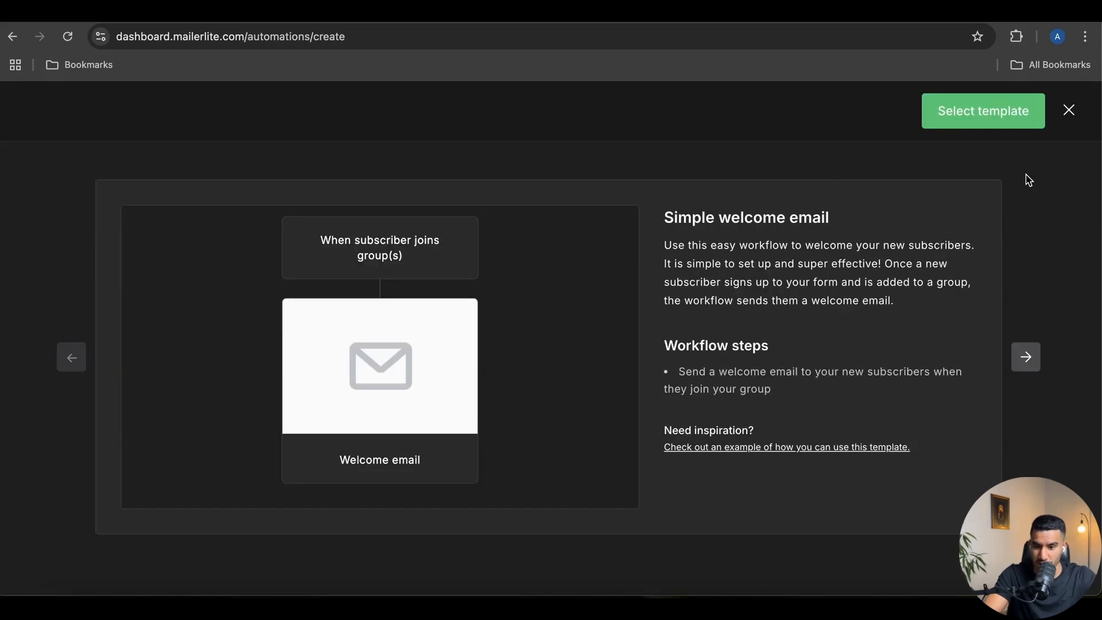
pyautogui.click(974, 118)
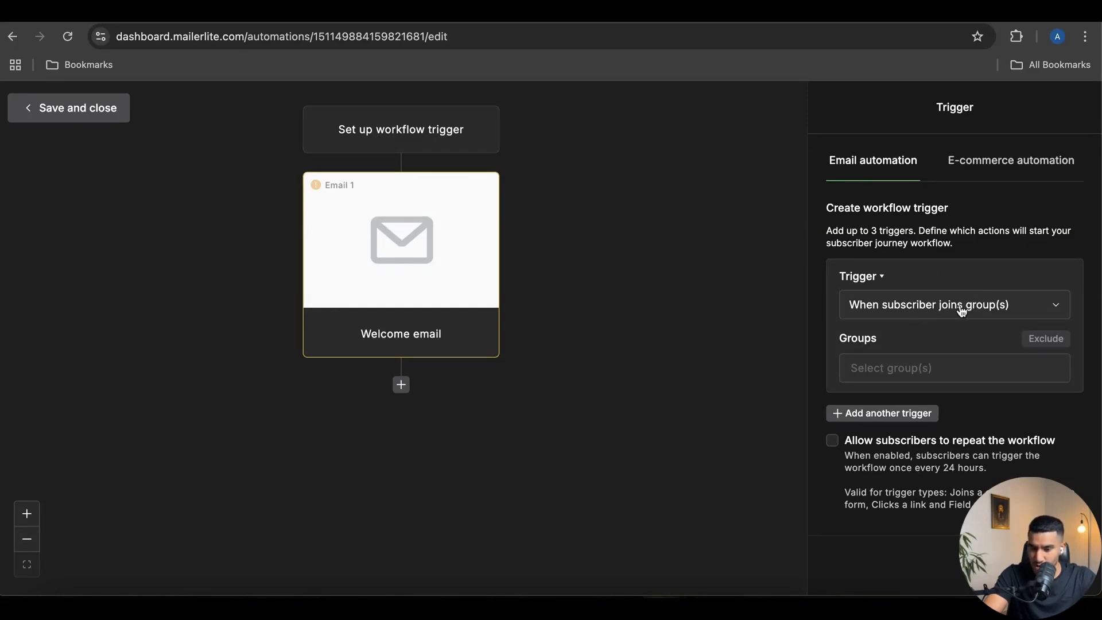
# Set the trigger to subscribers joining Testing Group, then start designing Email 1
pyautogui.click(906, 376)
pyautogui.click(856, 424)
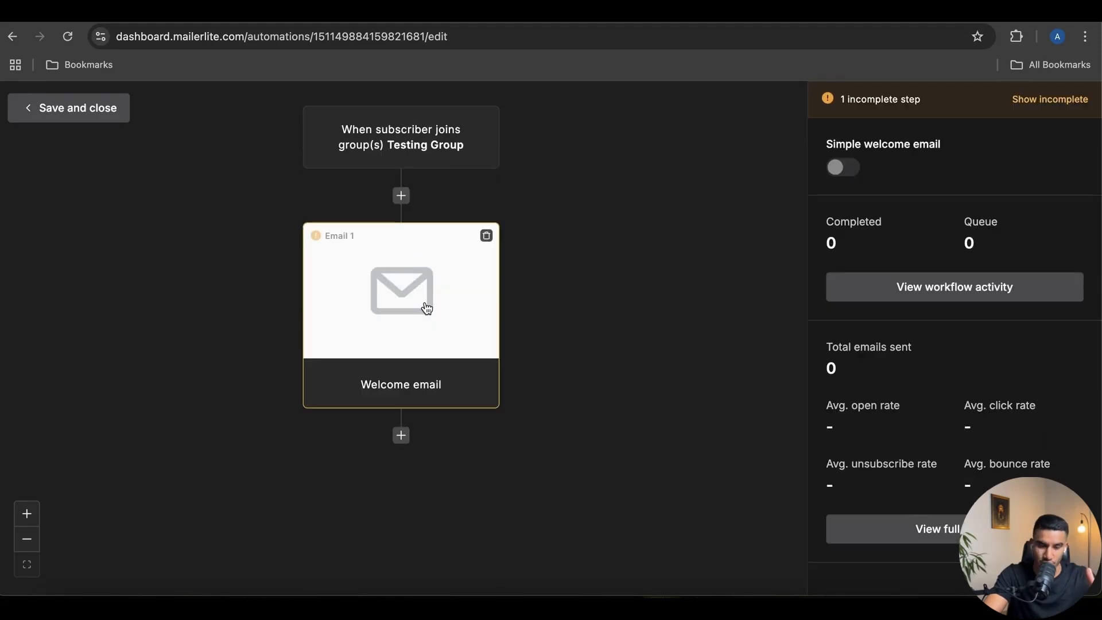
pyautogui.click(402, 303)
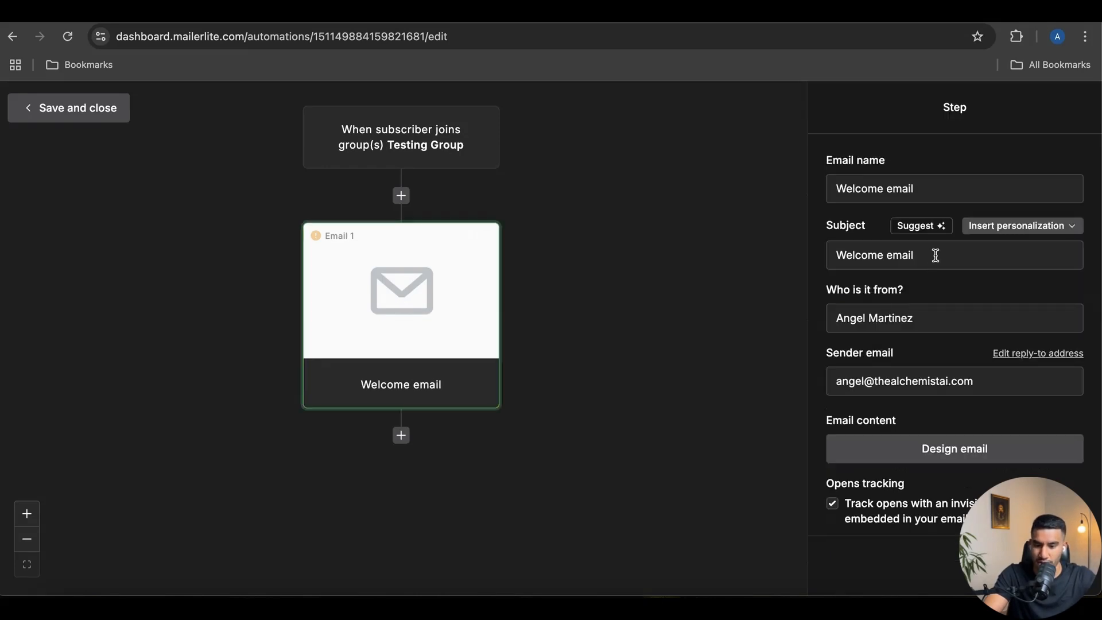
pyautogui.scroll(-5, 923, 387)
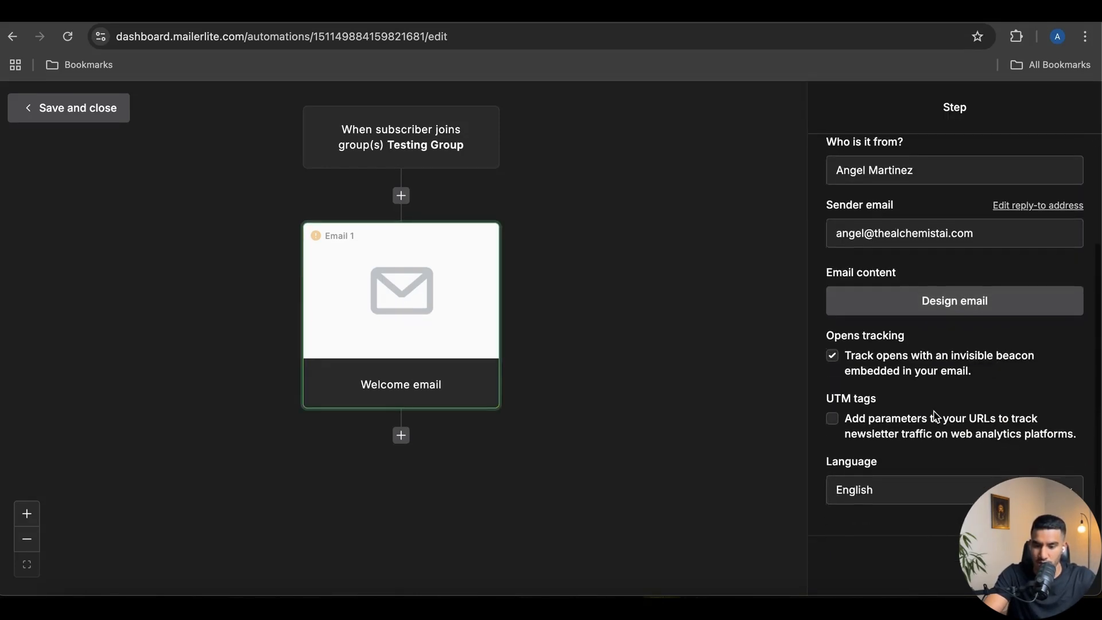
pyautogui.scroll(3, 919, 402)
pyautogui.click(932, 382)
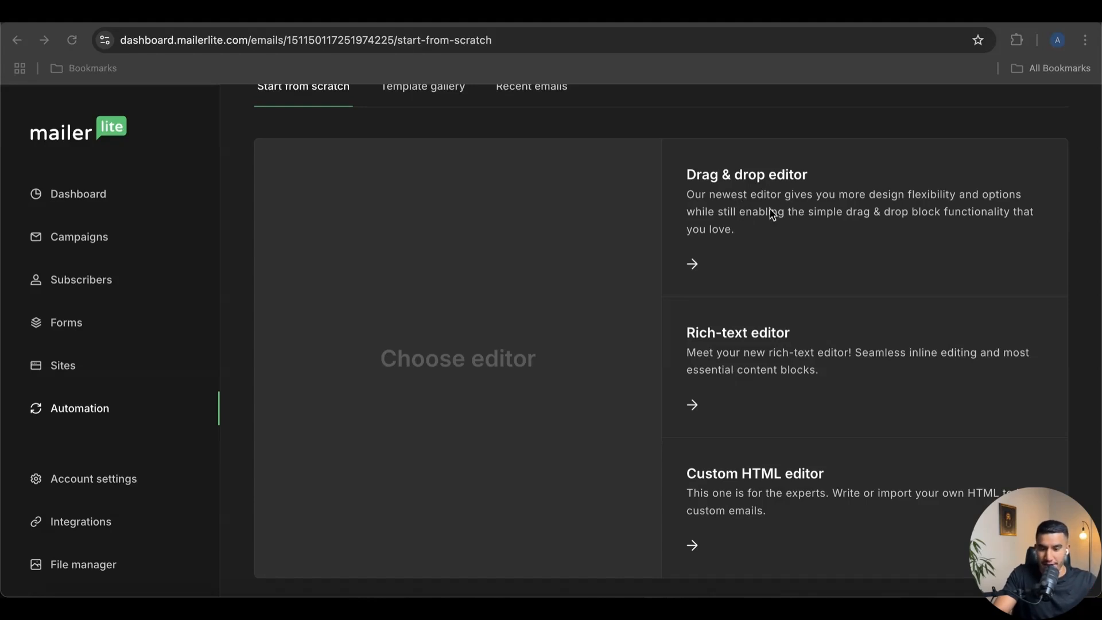
# Build the welcome email in the Drag & drop editor with its default template and finish editing
pyautogui.click(693, 264)
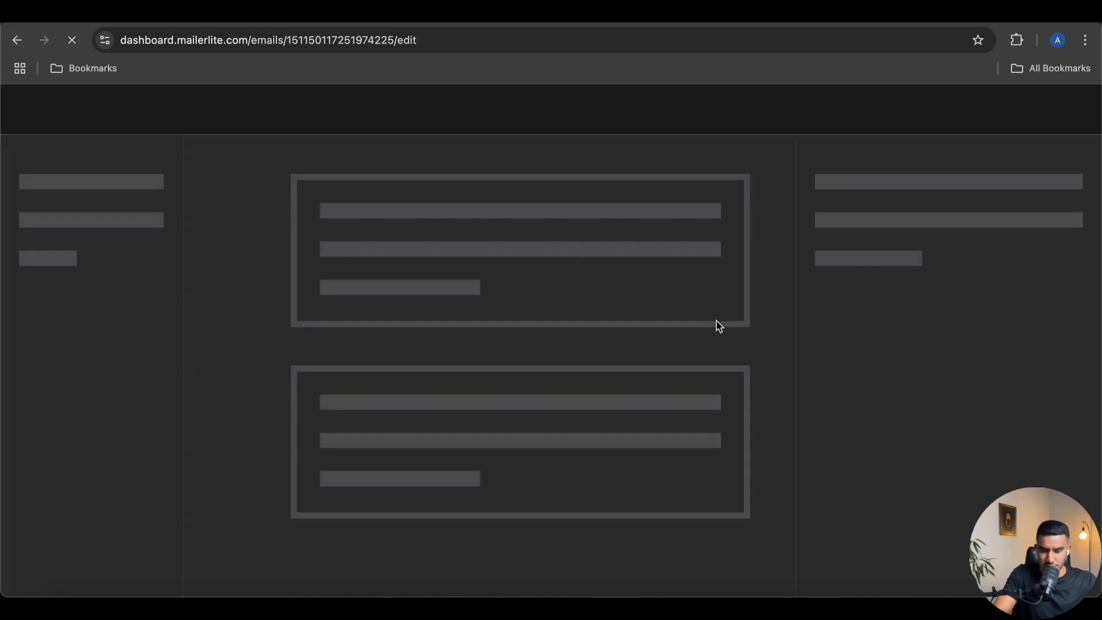
pyautogui.scroll(-6, 588, 347)
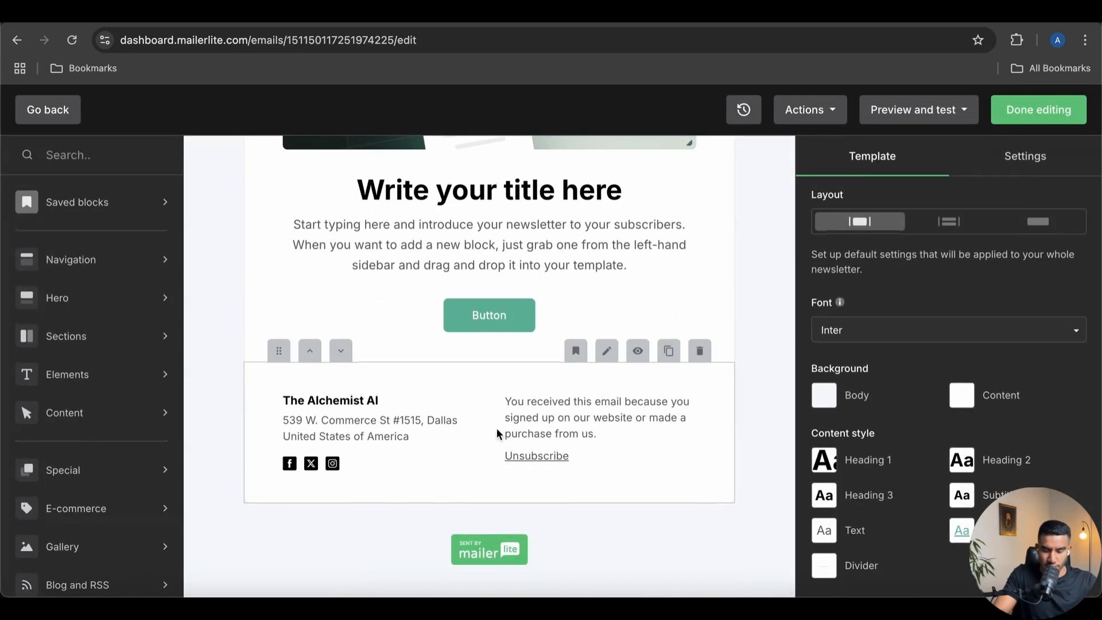
pyautogui.scroll(6, 488, 439)
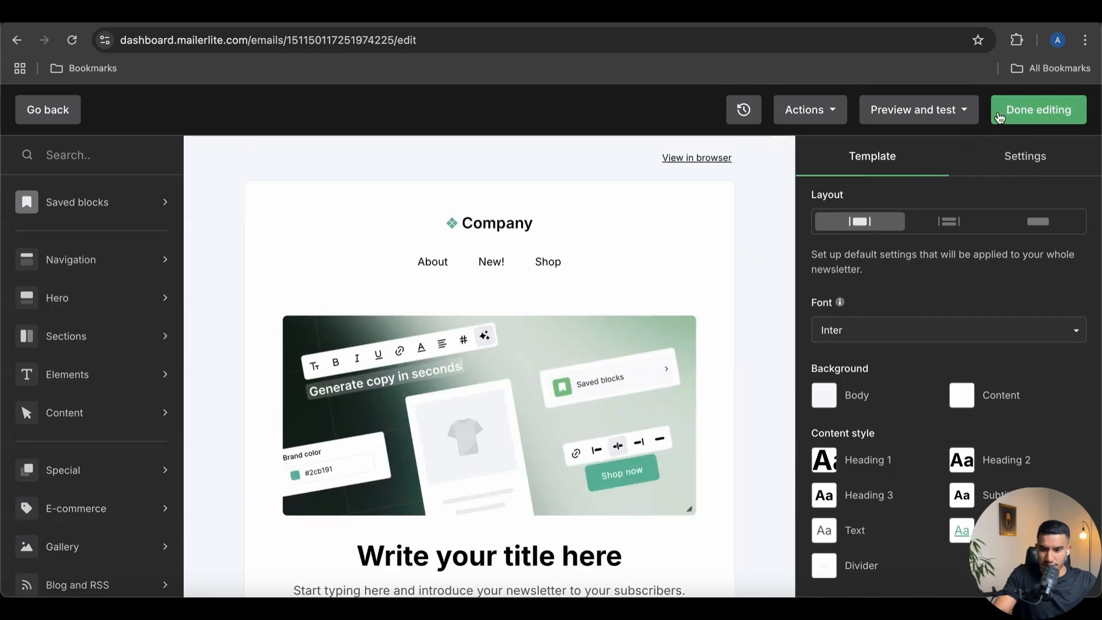
pyautogui.click(1038, 110)
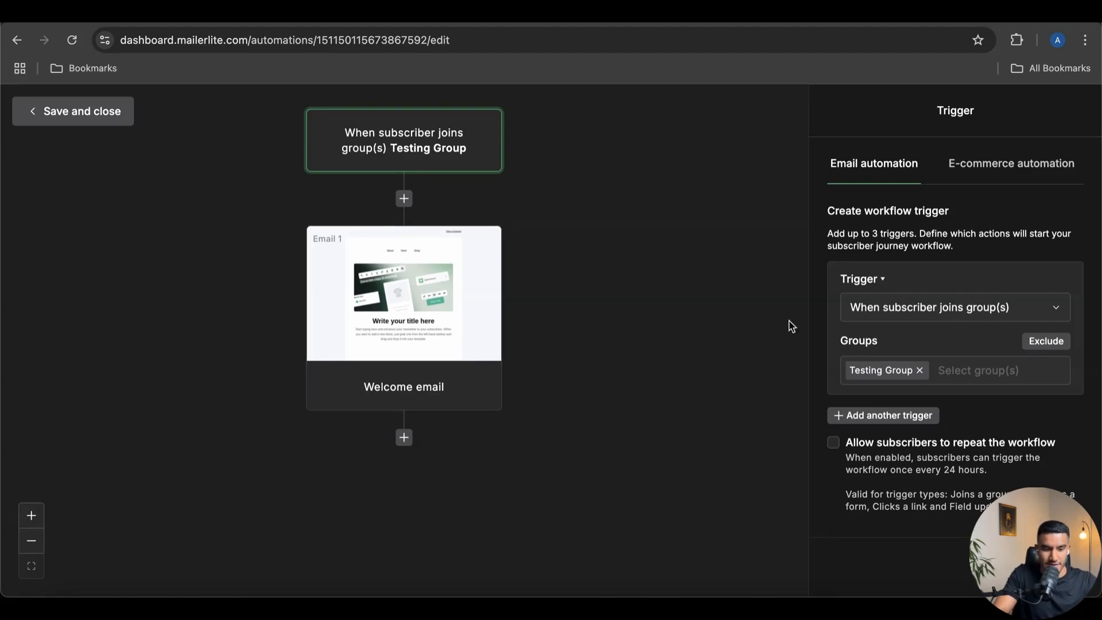
# Turn on the Simple welcome email workflow, save it, and confirm it is listed under Active workflows
pyautogui.click(660, 301)
pyautogui.click(849, 135)
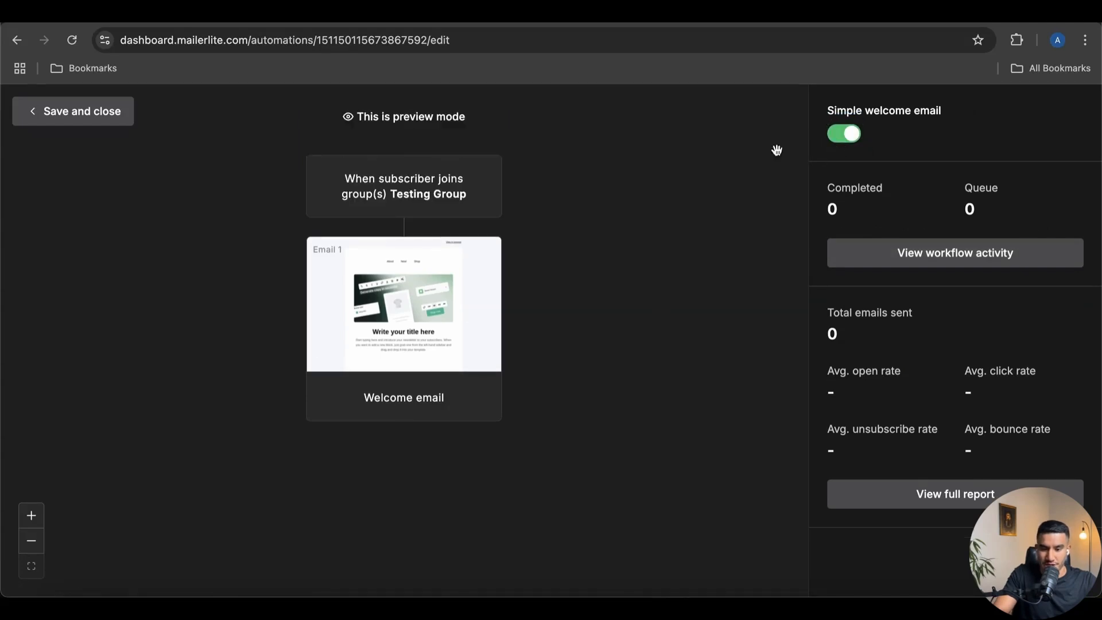
pyautogui.click(115, 120)
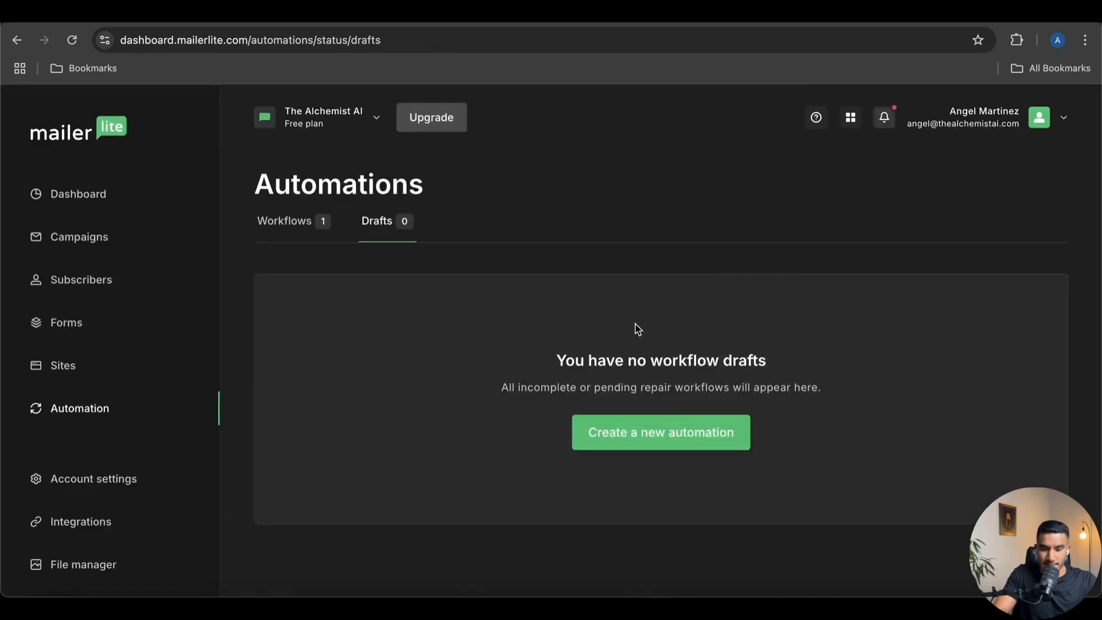
pyautogui.click(309, 220)
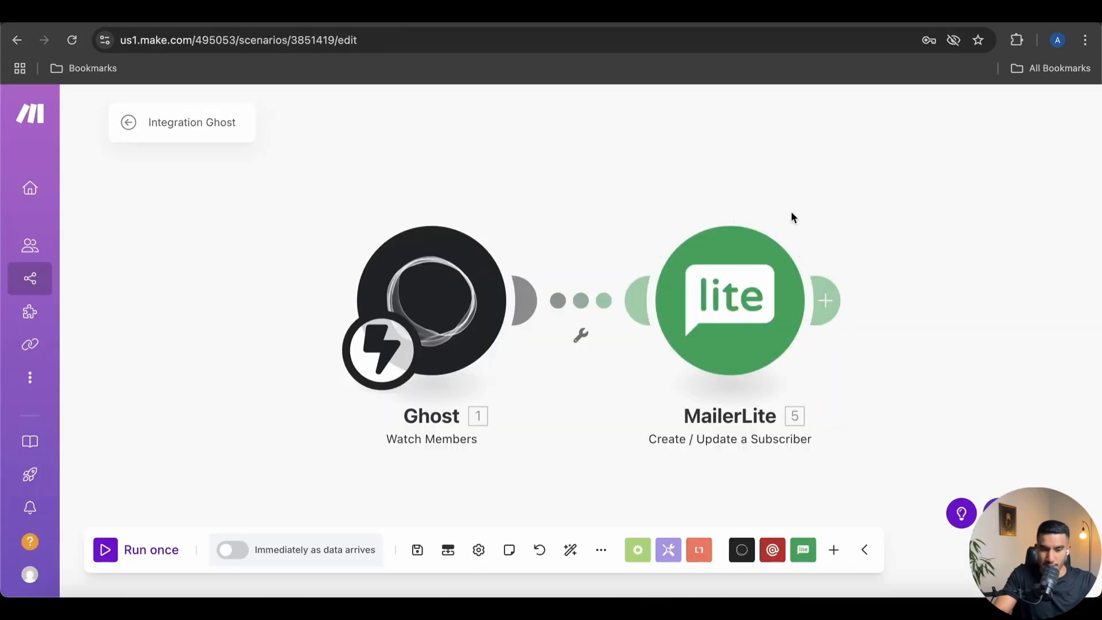
pyautogui.click(129, 122)
# Save the Integration Ghost scenario changes and switch the scenario ON
pyautogui.click(688, 229)
pyautogui.click(898, 136)
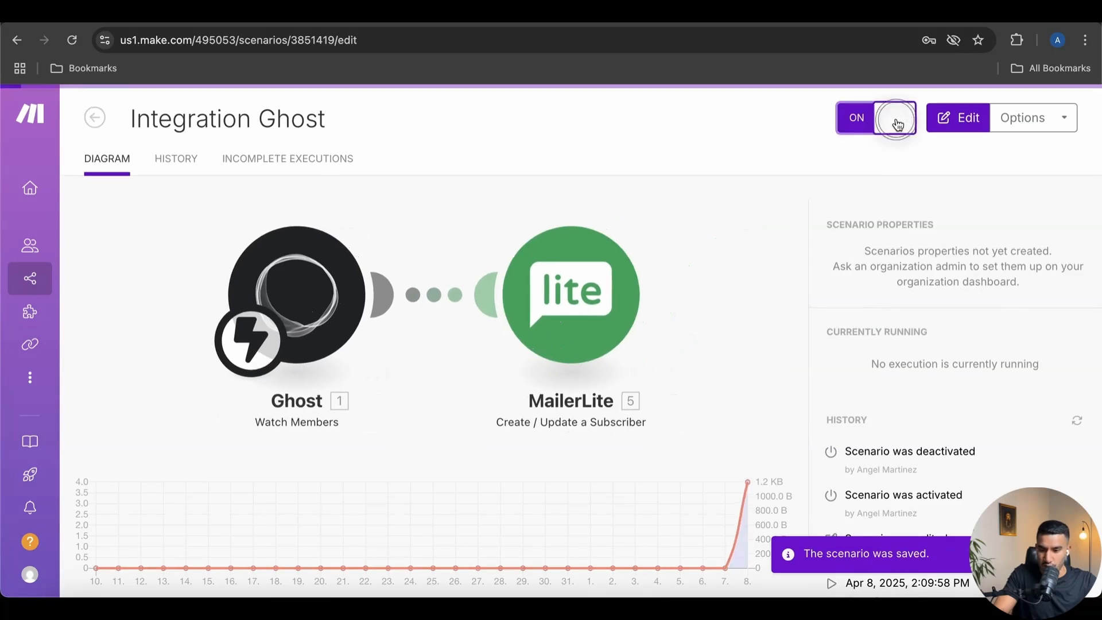